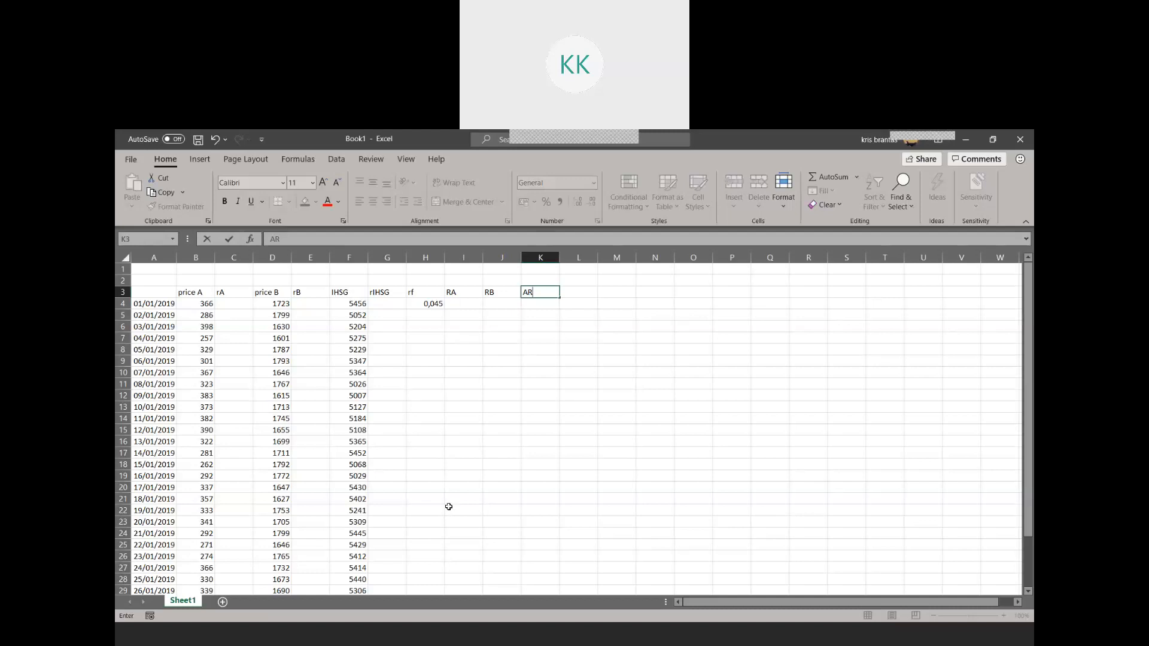
Finish entering the AR header in cell K3
{"action": "left_click", "coordinate": [450, 508]}
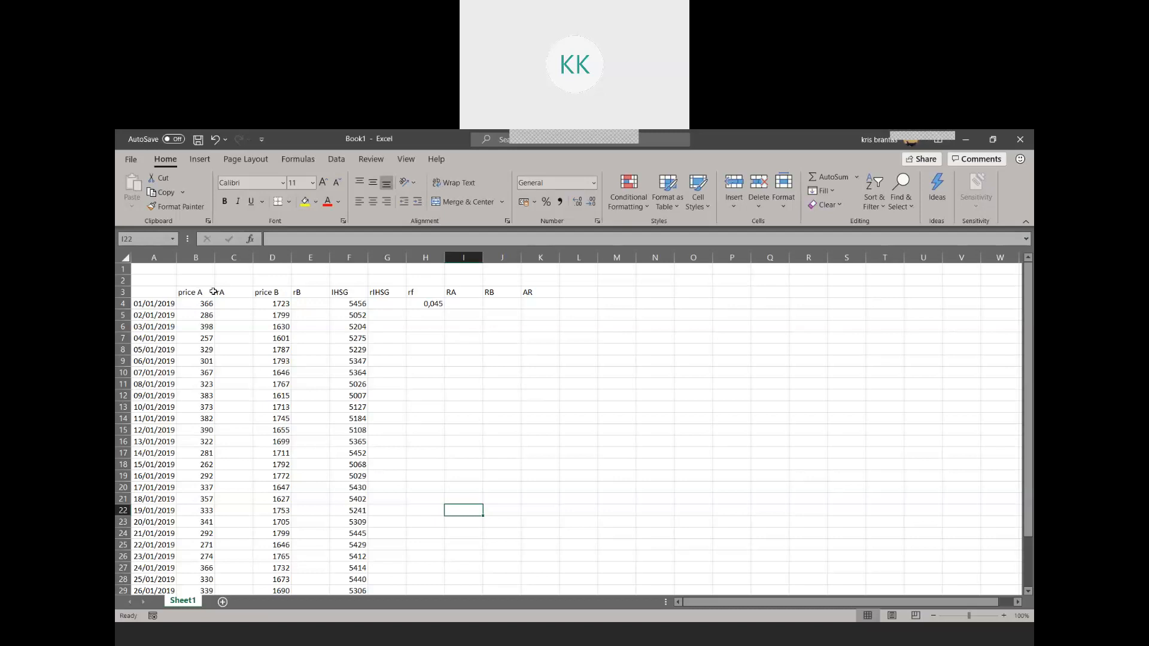
Examine the price A, price B and IHSG data columns
{"action": "left_click", "coordinate": [198, 291]}
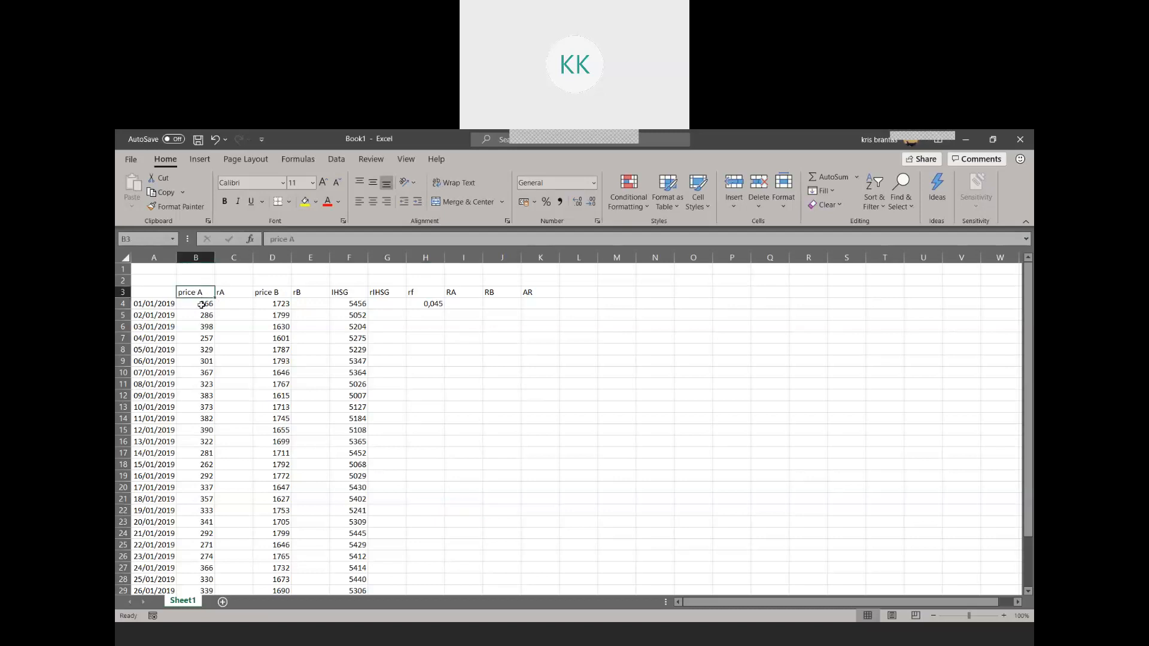
{"action": "left_click_drag", "start_coordinate": [199, 294], "coordinate": [198, 407]}
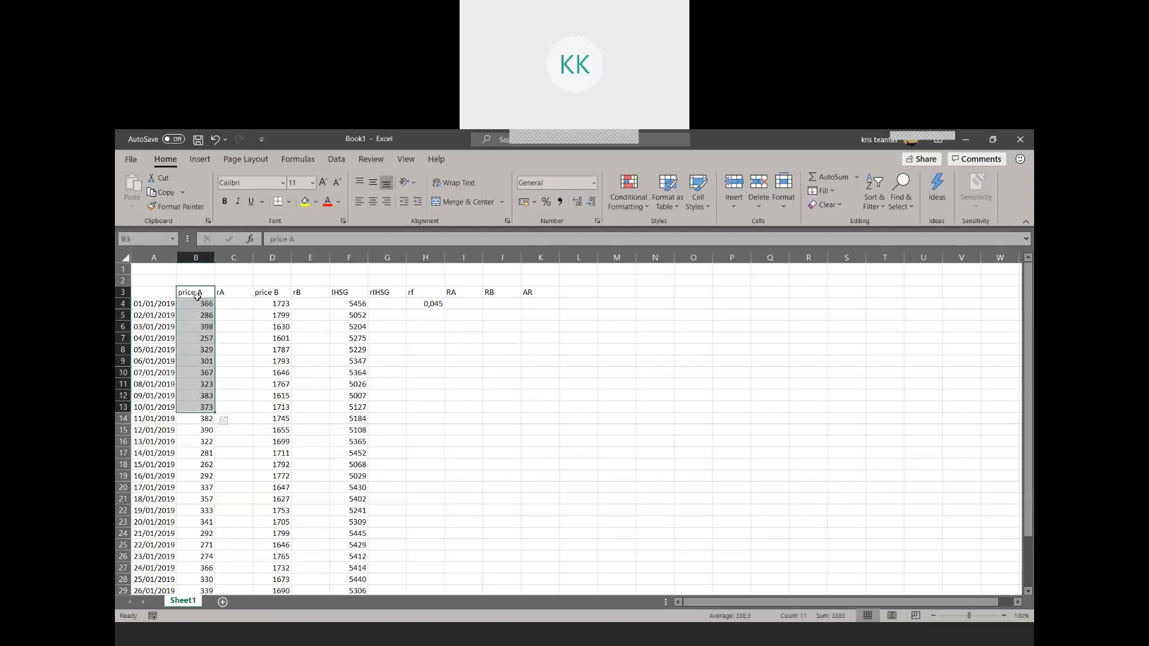
{"action": "left_click_drag", "start_coordinate": [276, 298], "coordinate": [277, 385]}
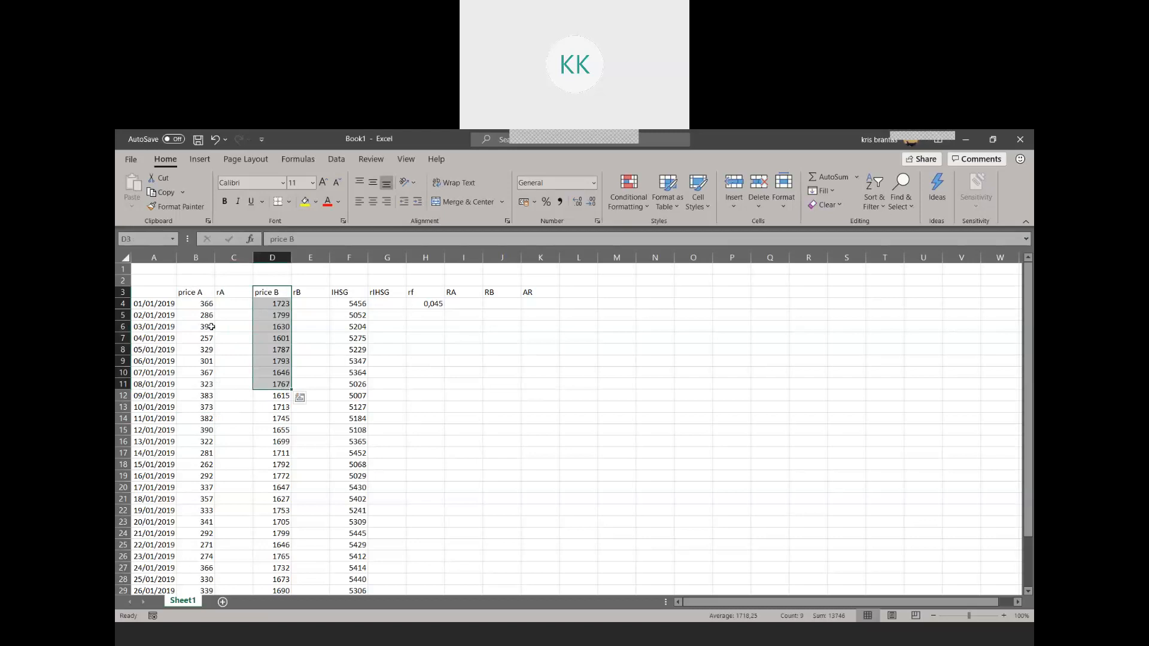
{"action": "left_click", "coordinate": [198, 292]}
{"action": "left_click_drag", "start_coordinate": [196, 376], "coordinate": [197, 385]}
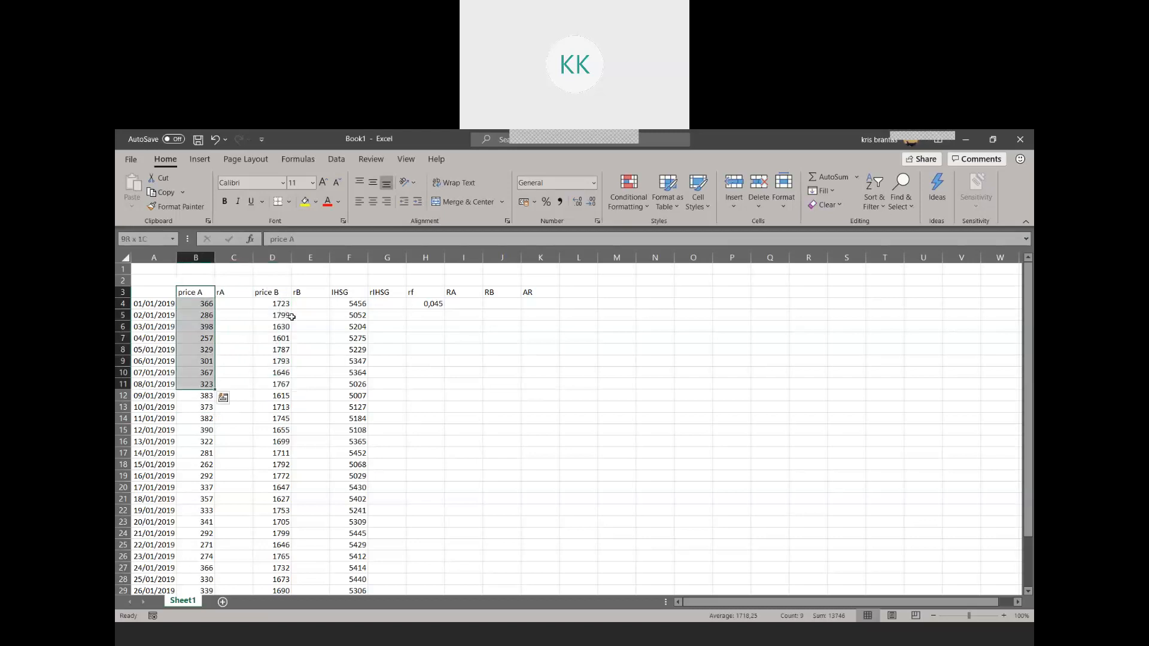
{"action": "left_click_drag", "start_coordinate": [356, 294], "coordinate": [358, 422]}
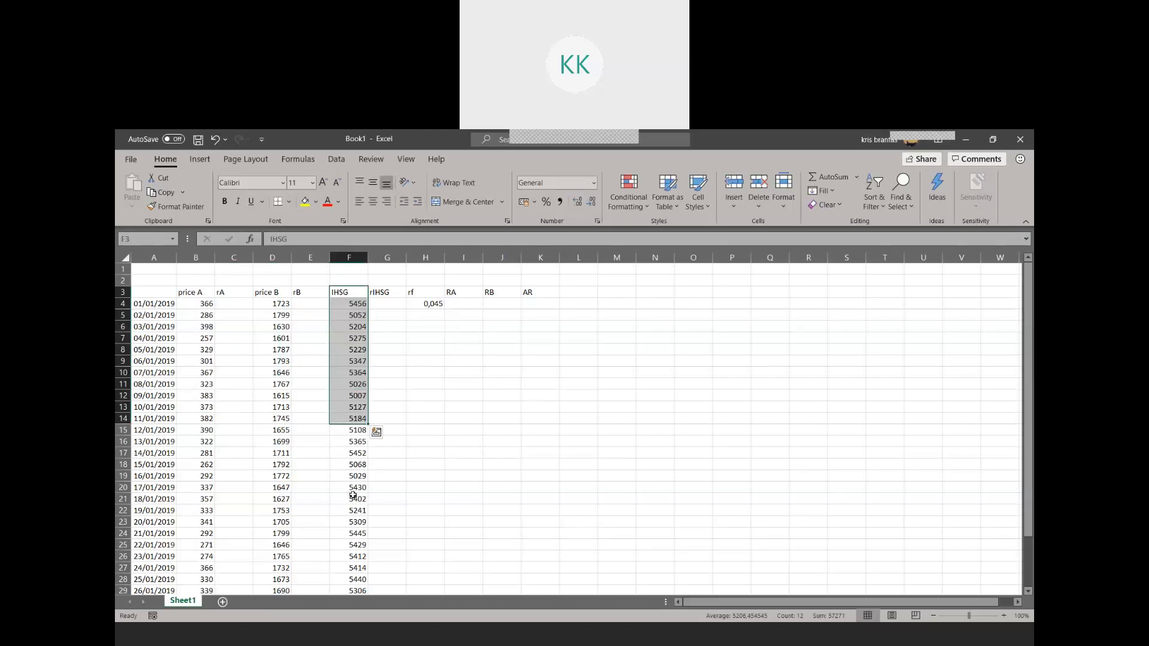
{"action": "left_click", "coordinate": [358, 455]}
{"action": "left_click_drag", "start_coordinate": [353, 308], "coordinate": [358, 444]}
Fill the rf value 0,045 from H4 down through H33
{"action": "left_click", "coordinate": [432, 293]}
{"action": "left_click", "coordinate": [435, 303]}
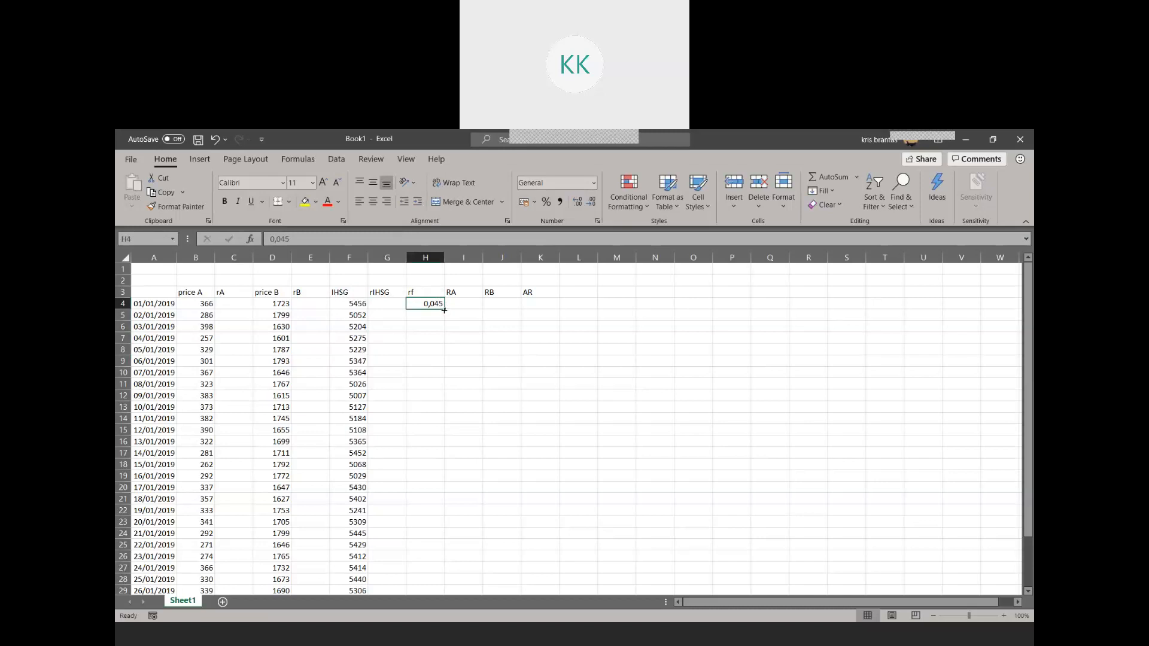
{"action": "left_click_drag", "start_coordinate": [443, 310], "coordinate": [444, 571]}
{"action": "scroll", "coordinate": [383, 436], "scroll_direction": "up", "scroll_amount": 2}
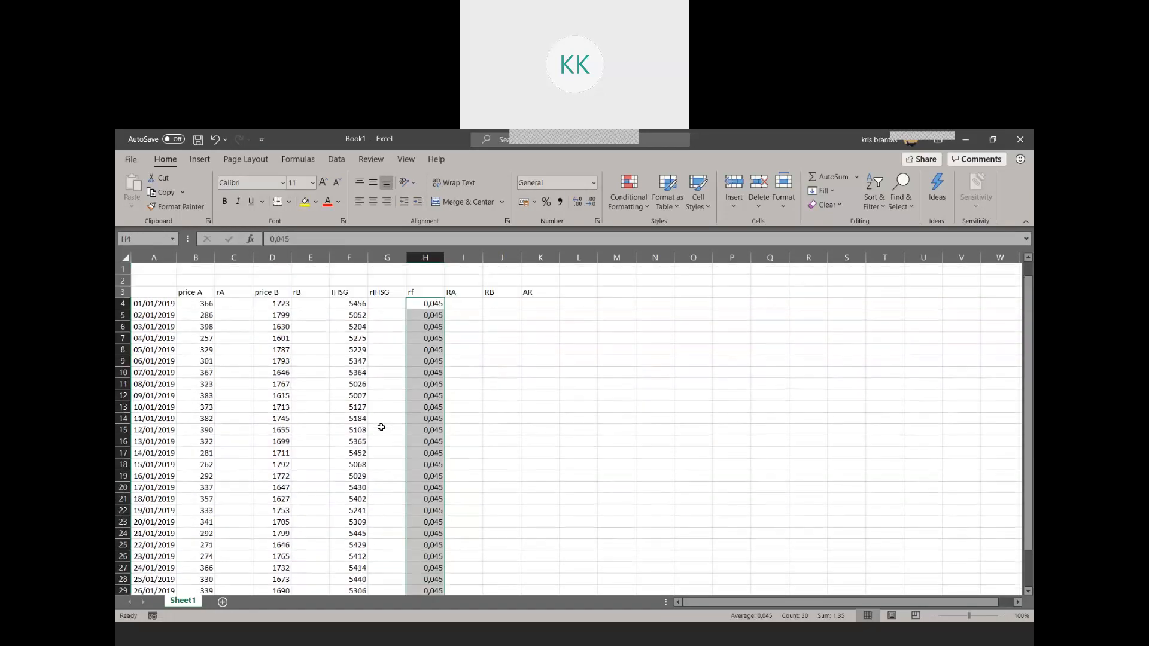
{"action": "left_click", "coordinate": [223, 358]}
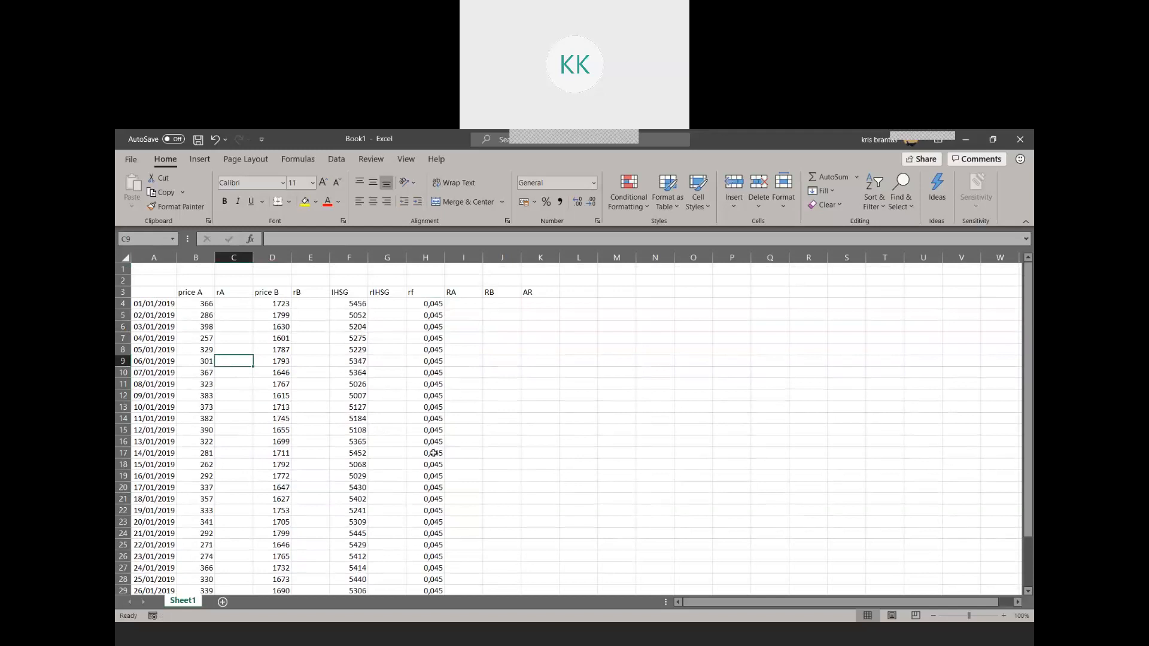
{"action": "scroll", "coordinate": [426, 456], "scroll_direction": "down", "scroll_amount": 3}
{"action": "scroll", "coordinate": [424, 456], "scroll_direction": "up", "scroll_amount": 3}
{"action": "scroll", "coordinate": [423, 380], "scroll_direction": "down", "scroll_amount": 7}
{"action": "scroll", "coordinate": [427, 433], "scroll_direction": "up", "scroll_amount": 6}
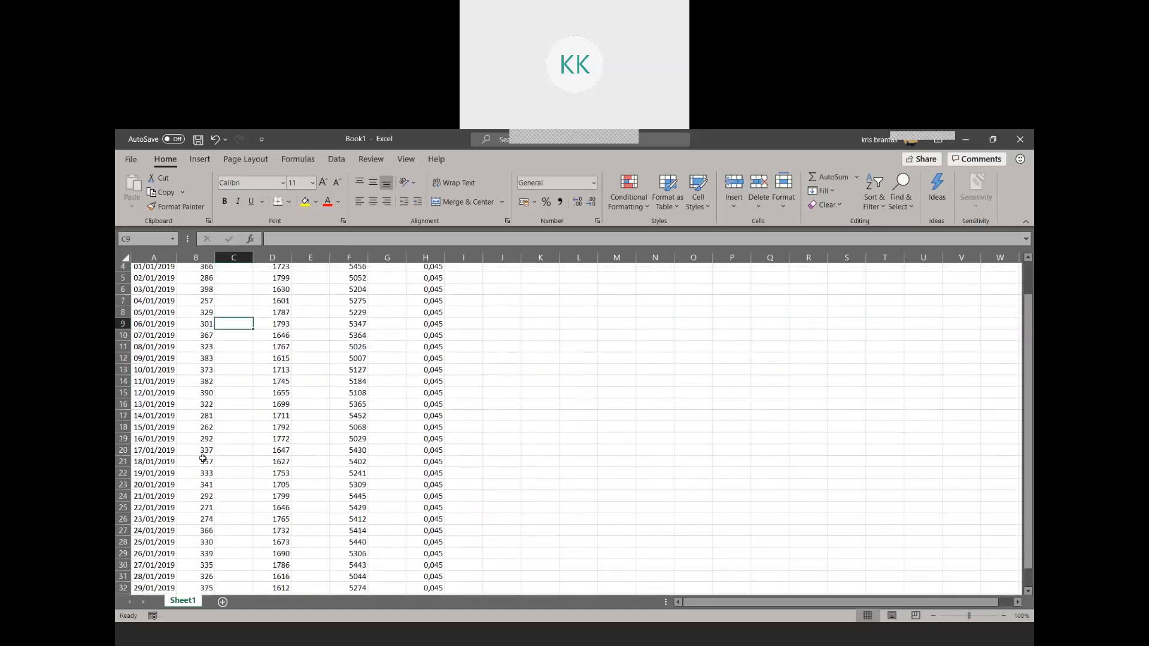
{"action": "scroll", "coordinate": [162, 499], "scroll_direction": "up", "scroll_amount": 1}
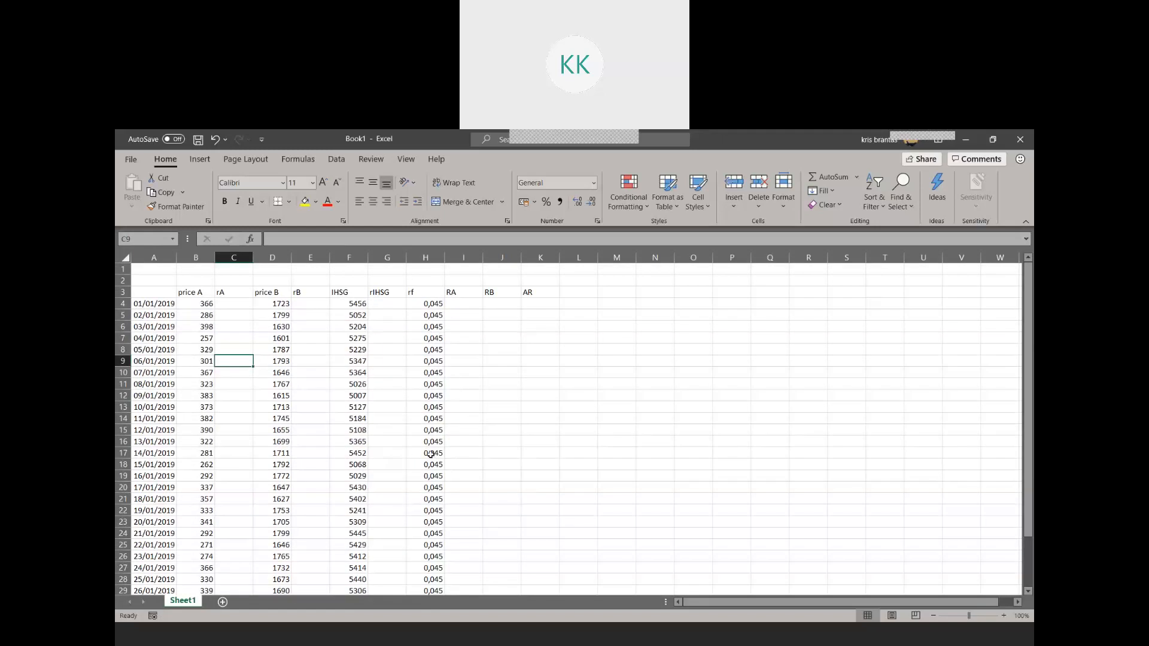
Enter the first rA return formula, =(B5-B4)/B4, in cell C5
{"action": "left_click", "coordinate": [239, 314]}
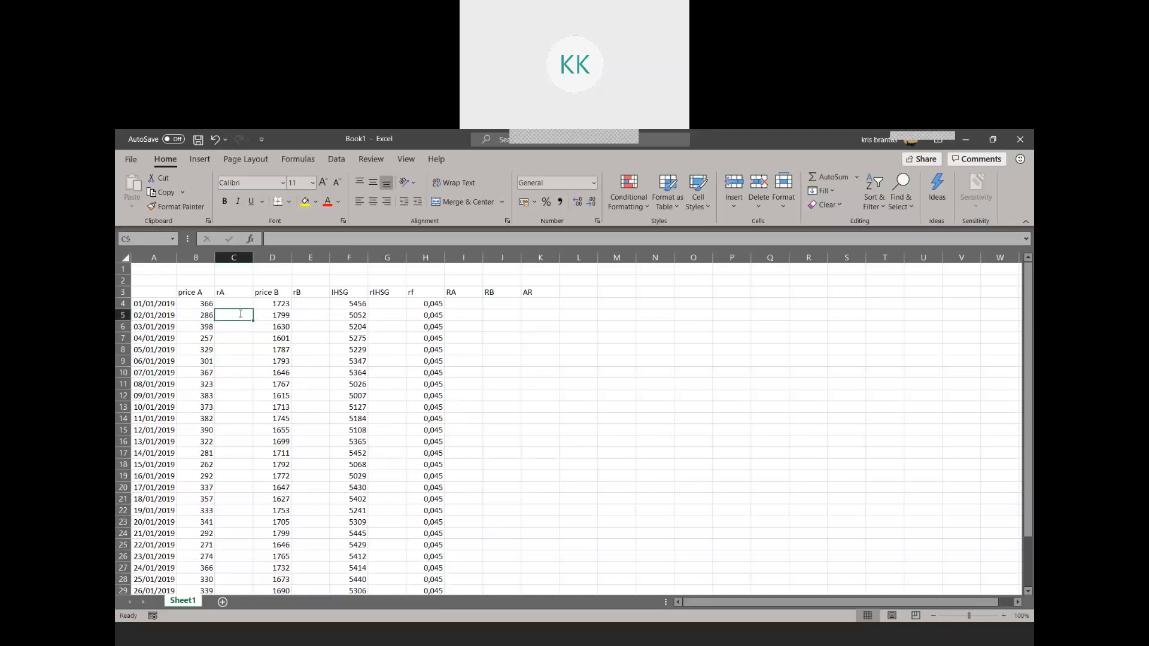
{"action": "type", "text": "="}
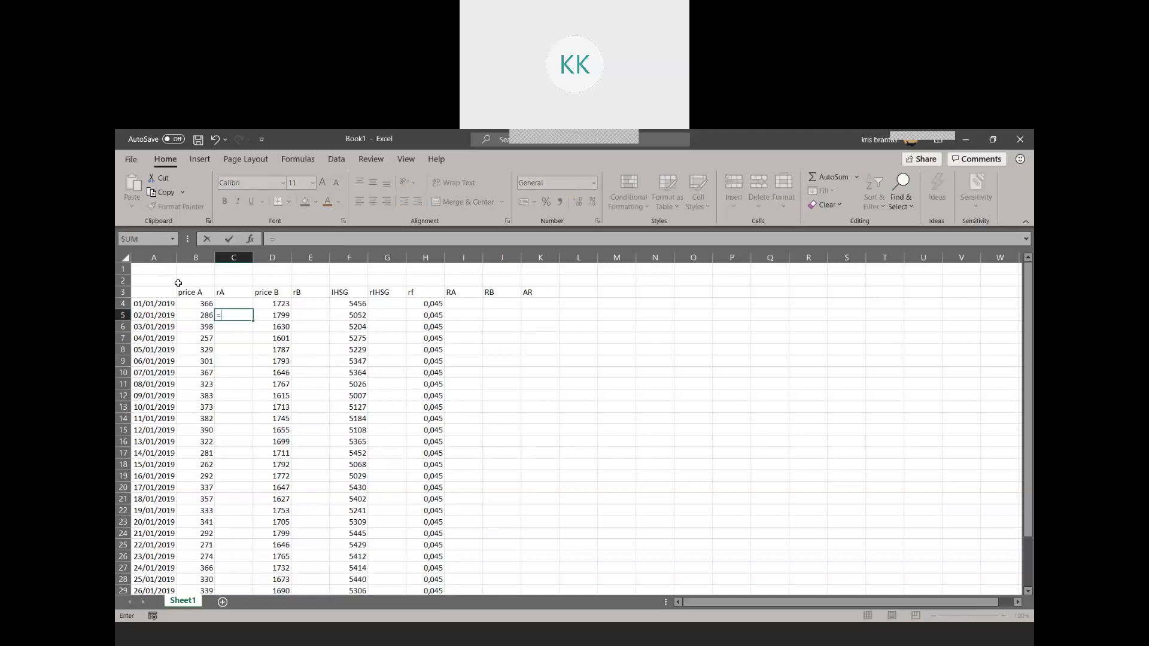
{"action": "type", "text": "("}
{"action": "left_click", "coordinate": [197, 313]}
{"action": "type", "text": "-"}
{"action": "left_click", "coordinate": [209, 304]}
{"action": "type", "text": ")/"}
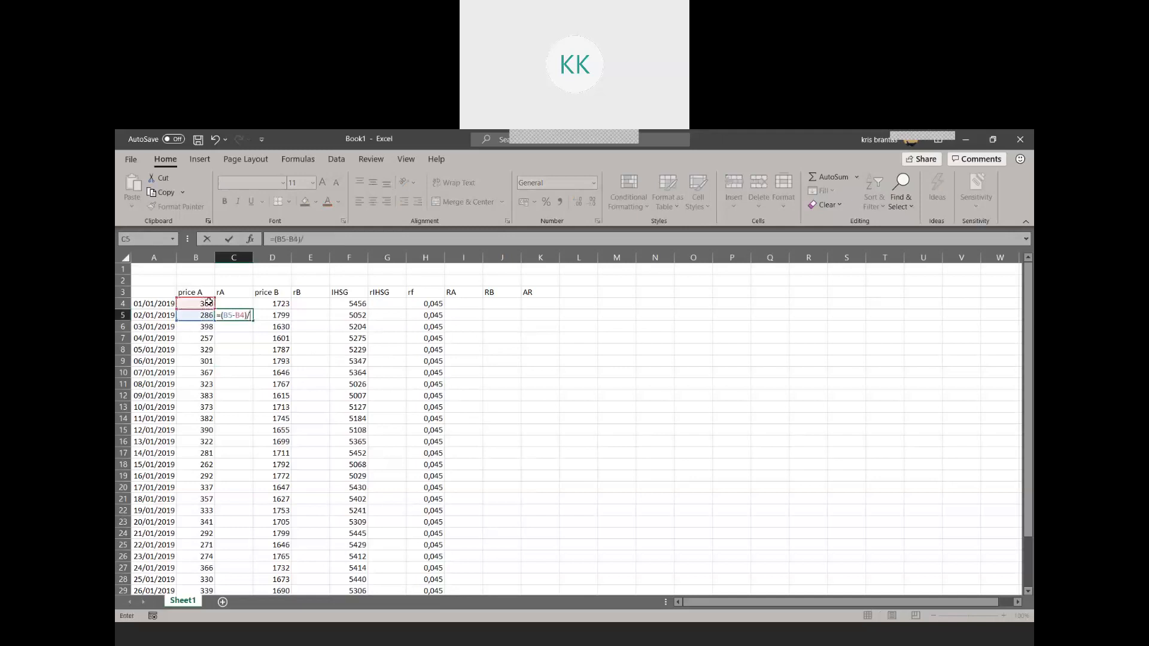
{"action": "type", "text": "b4"}
{"action": "key", "text": "Return"}
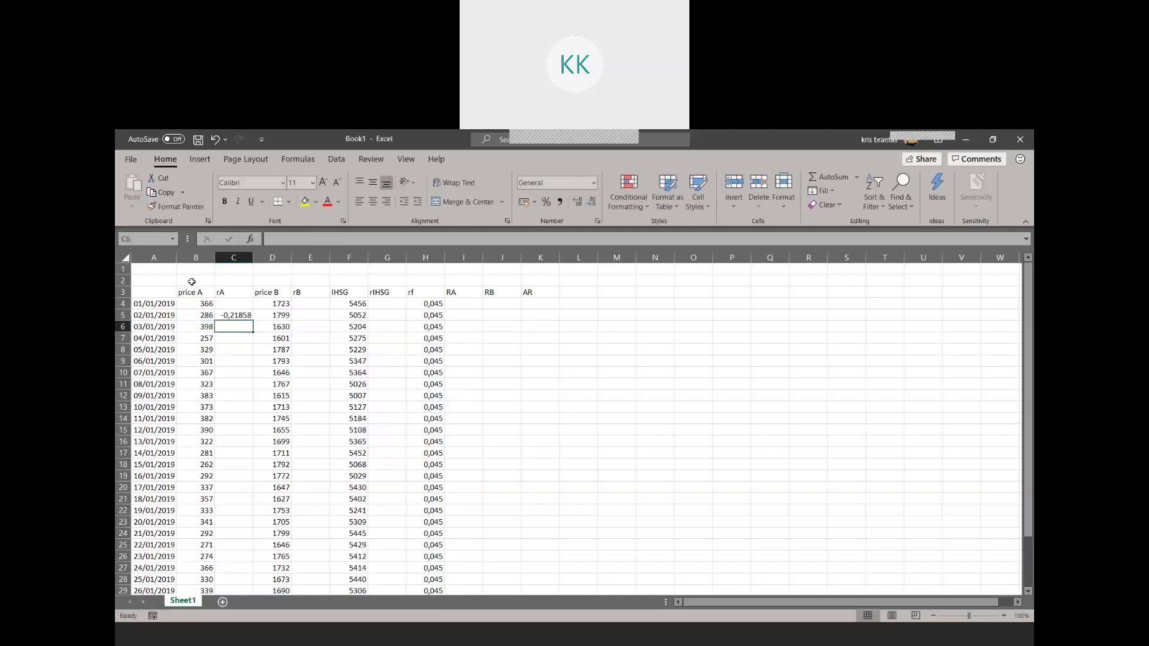
Copy the return formula from C5 into E5 for rB and G5 for rIHSG
{"action": "left_click", "coordinate": [239, 315]}
{"action": "key", "text": "ctrl+c"}
{"action": "left_click", "coordinate": [312, 316]}
{"action": "key", "text": "ctrl+v"}
{"action": "left_click", "coordinate": [384, 319]}
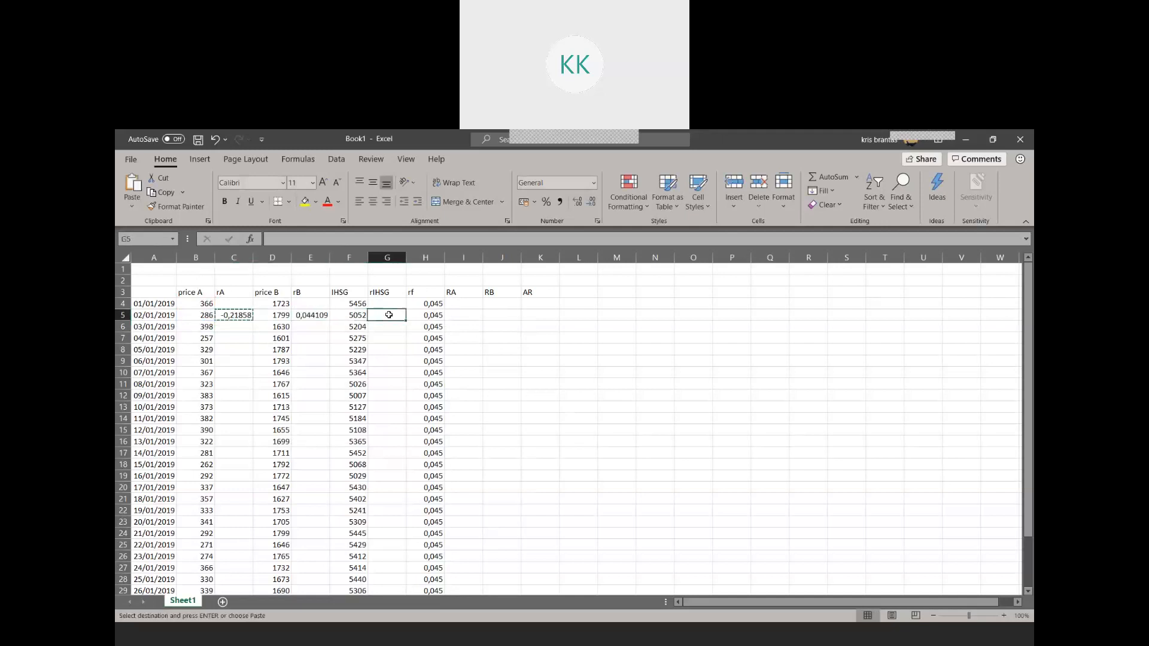
{"action": "key", "text": "ctrl+v"}
Fill the rA return formula from C5 down through C33
{"action": "left_click", "coordinate": [241, 316]}
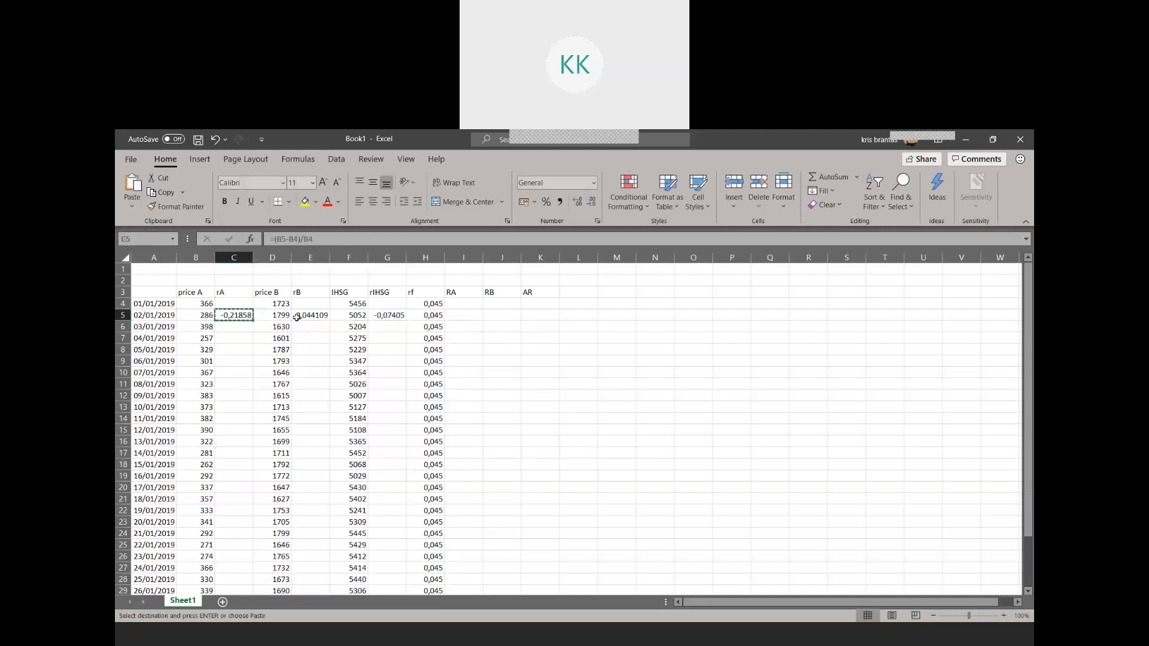
{"action": "left_click", "coordinate": [313, 316], "text": "ctrl"}
{"action": "left_click", "coordinate": [240, 315]}
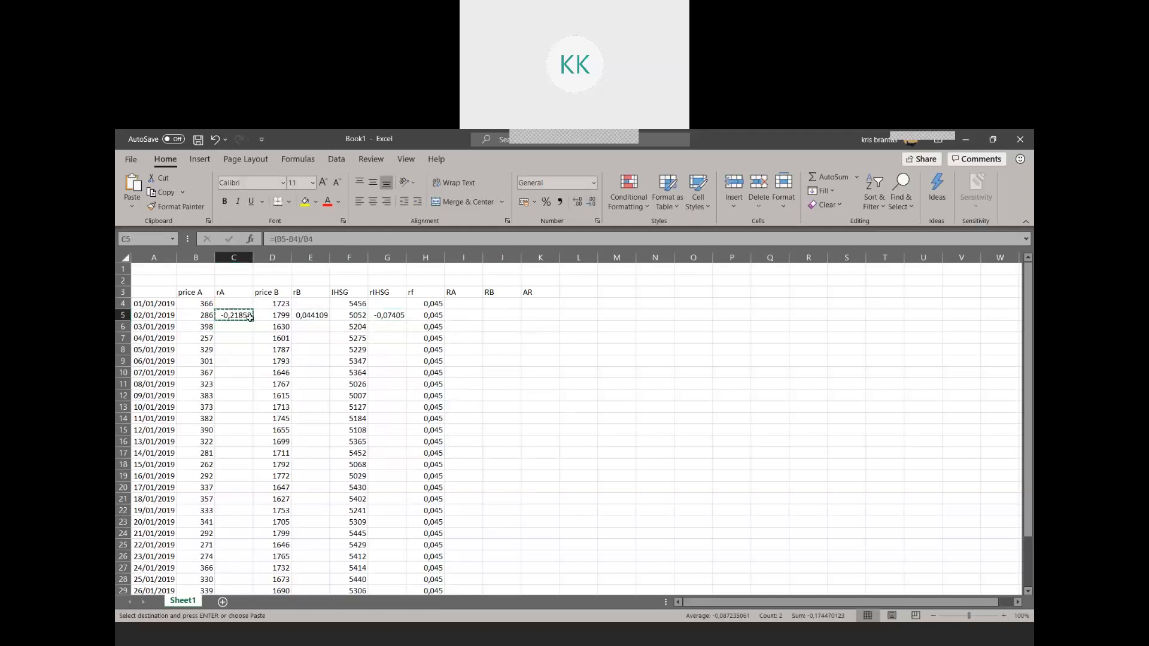
{"action": "left_click_drag", "start_coordinate": [252, 320], "coordinate": [249, 580]}
{"action": "scroll", "coordinate": [313, 315], "scroll_direction": "up", "scroll_amount": 2}
Copy the rA formulas in C5:C33 into the rB and rIHSG columns, starting at E5 and G5
{"action": "left_click", "coordinate": [313, 316]}
{"action": "left_click", "coordinate": [244, 315]}
{"action": "scroll", "coordinate": [263, 439], "scroll_direction": "down", "scroll_amount": 6}
{"action": "left_click", "coordinate": [251, 431], "text": "shift"}
{"action": "key", "text": "ctrl+c"}
{"action": "scroll", "coordinate": [257, 445], "scroll_direction": "up", "scroll_amount": 5}
{"action": "left_click", "coordinate": [315, 282]}
{"action": "key", "text": "ctrl+v"}
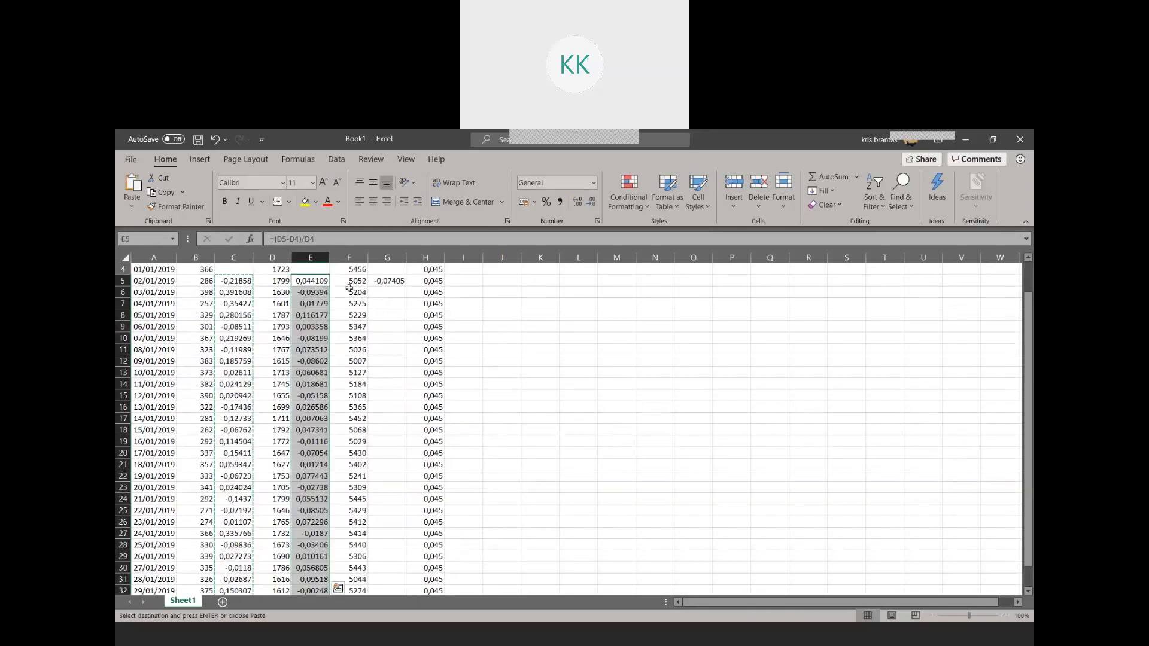
{"action": "left_click", "coordinate": [385, 282]}
{"action": "key", "text": "ctrl+v"}
{"action": "scroll", "coordinate": [378, 368], "scroll_direction": "up", "scroll_amount": 1}
{"action": "left_click", "coordinate": [518, 358]}
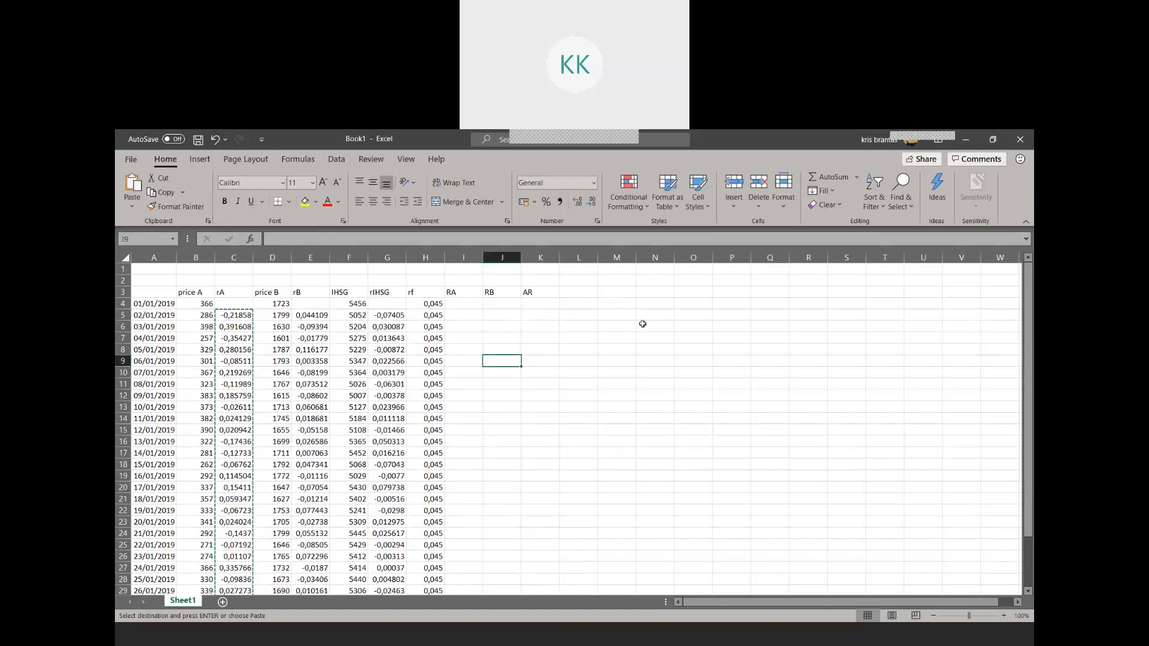
{"action": "left_click", "coordinate": [581, 316]}
{"action": "type", "text": "S"}
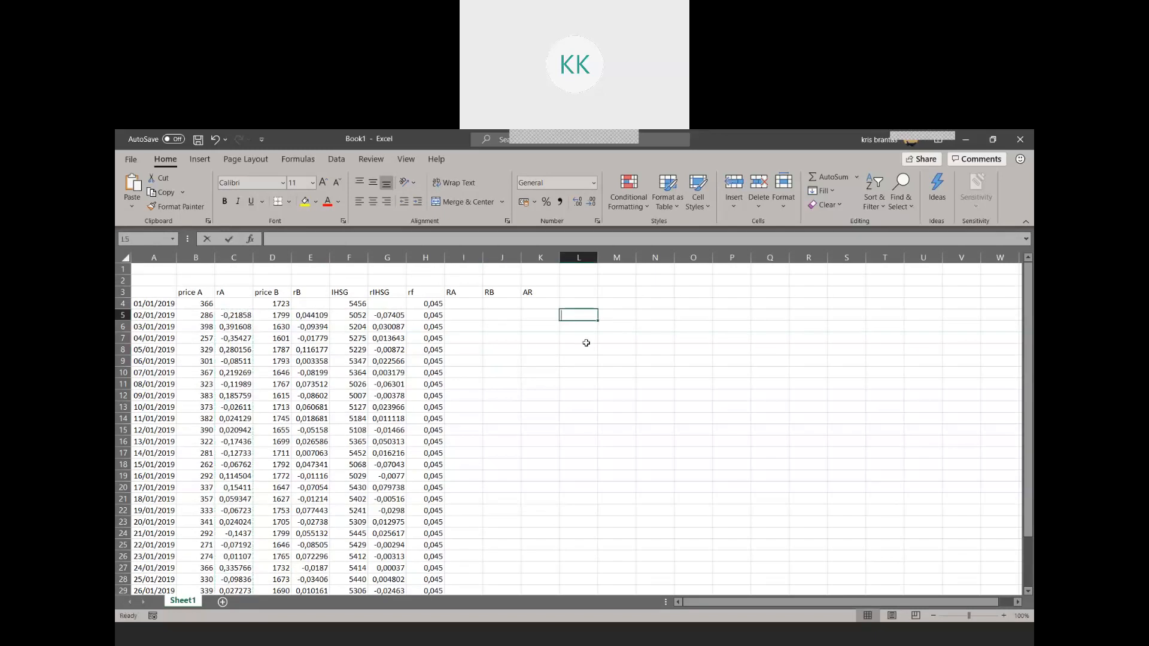
{"action": "key", "text": "BackSpace"}
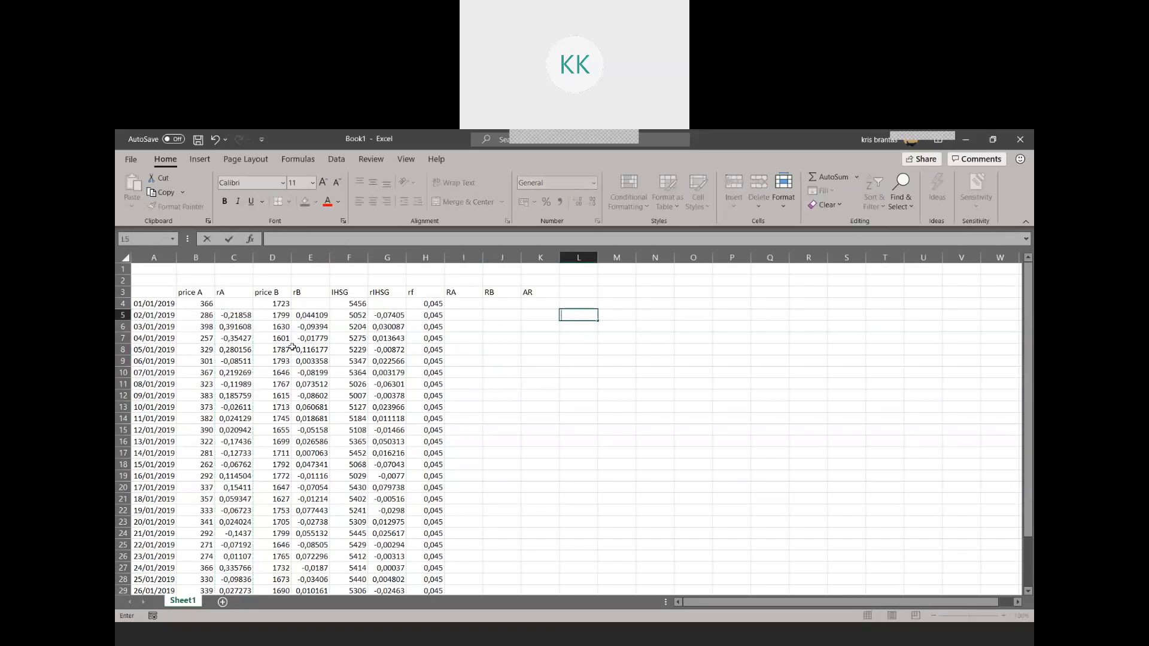
{"action": "left_click_drag", "start_coordinate": [233, 291], "coordinate": [236, 611]}
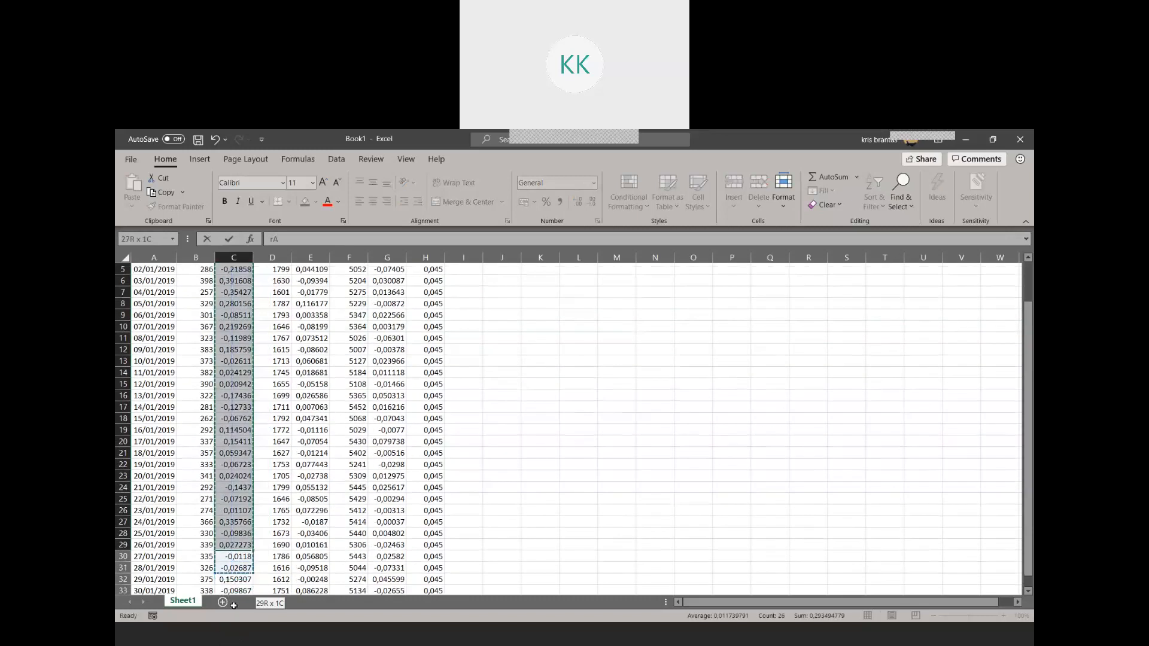
{"action": "scroll", "coordinate": [230, 551], "scroll_direction": "down", "scroll_amount": 3}
{"action": "left_click", "coordinate": [233, 488], "text": "shift"}
{"action": "scroll", "coordinate": [244, 464], "scroll_direction": "up", "scroll_amount": 5}
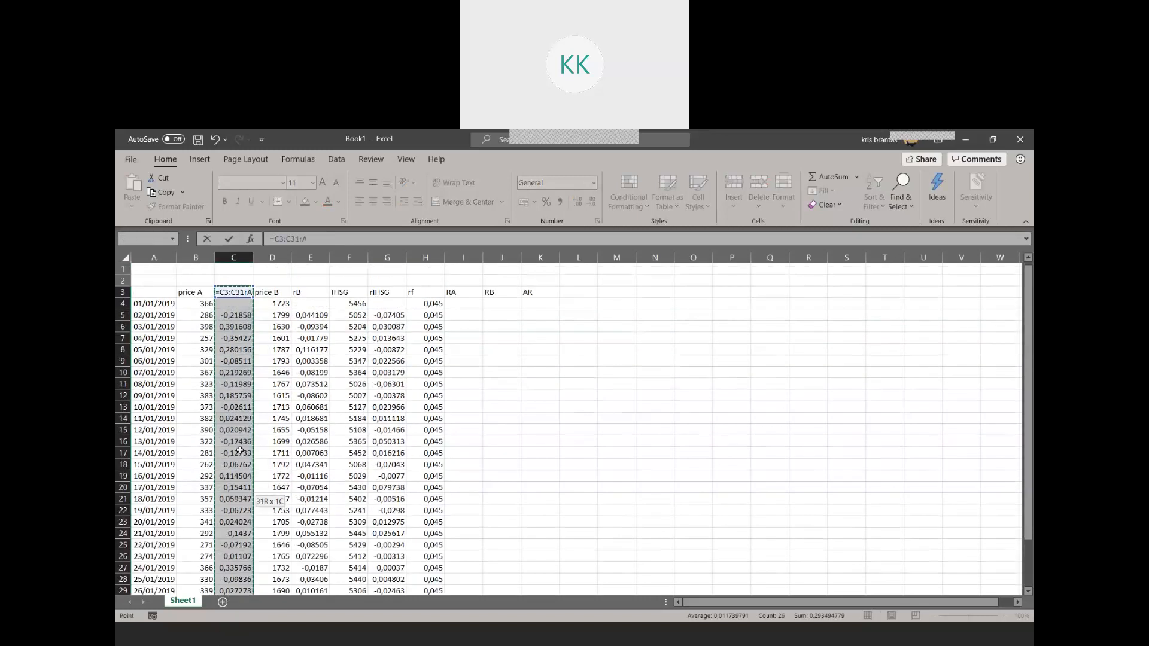
{"action": "left_click", "coordinate": [340, 358]}
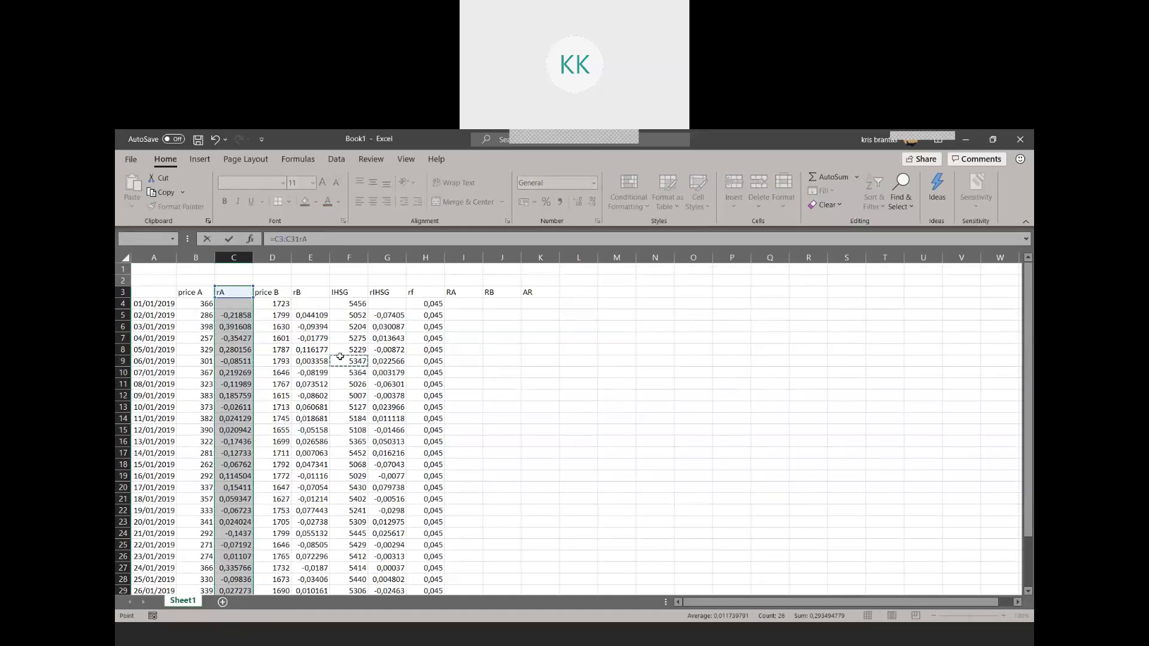
{"action": "left_click", "coordinate": [234, 293]}
{"action": "key", "text": "Return"}
{"action": "left_click", "coordinate": [601, 427]}
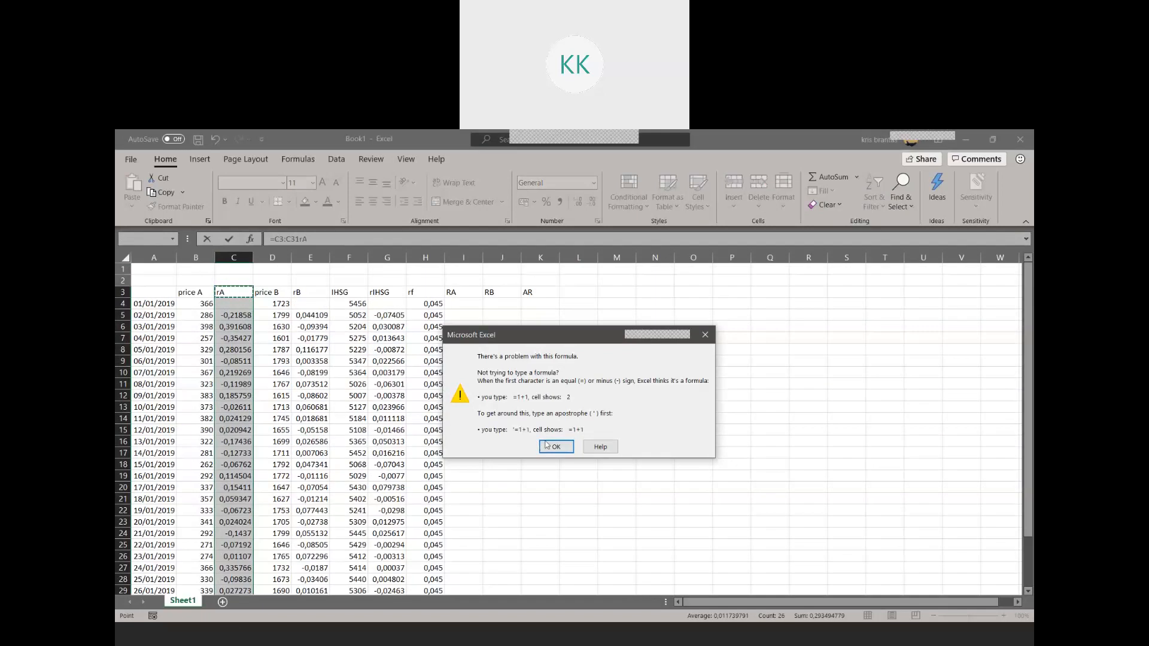
{"action": "left_click", "coordinate": [546, 444]}
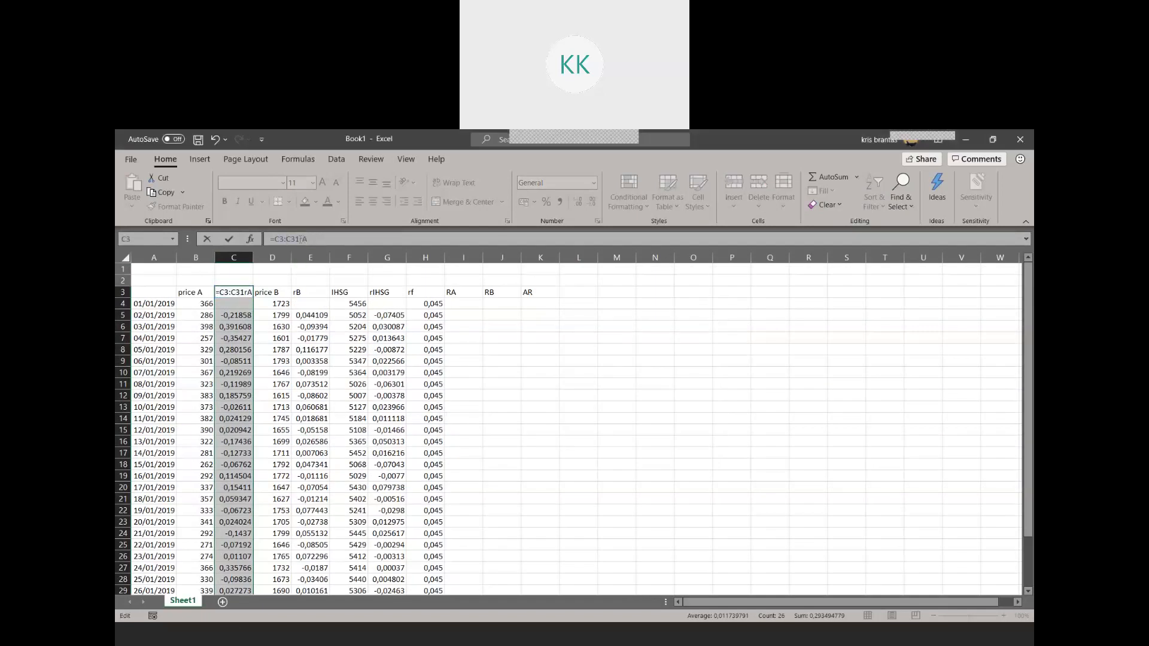
{"action": "key", "text": "Return"}
{"action": "left_click", "coordinate": [553, 434]}
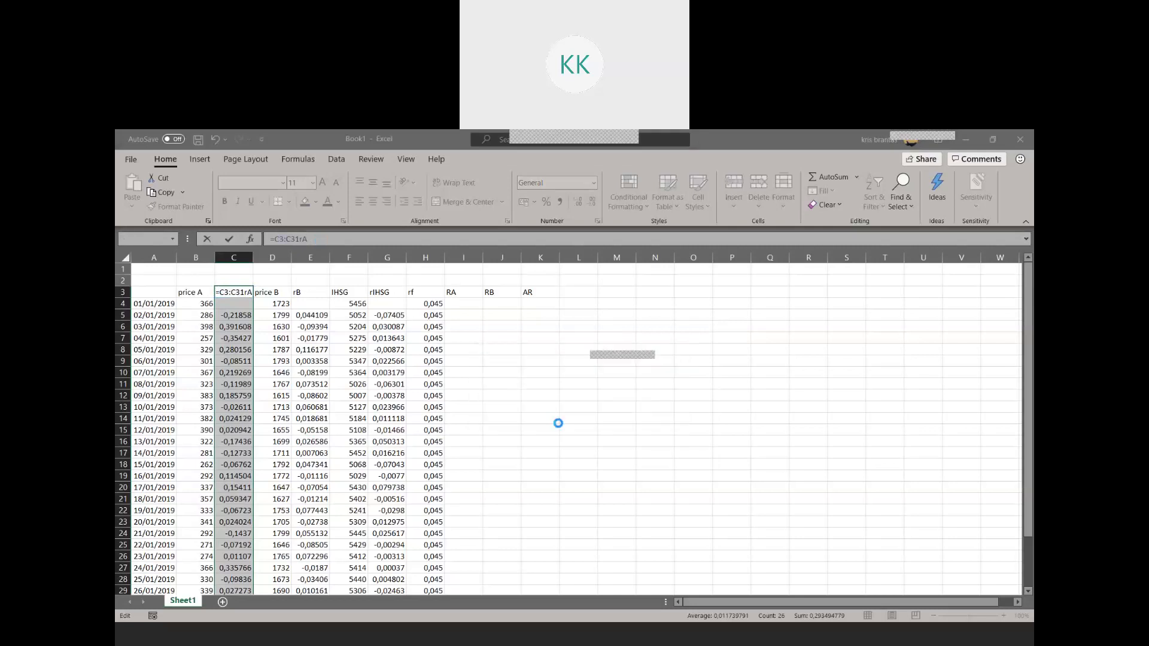
{"action": "left_click", "coordinate": [587, 421]}
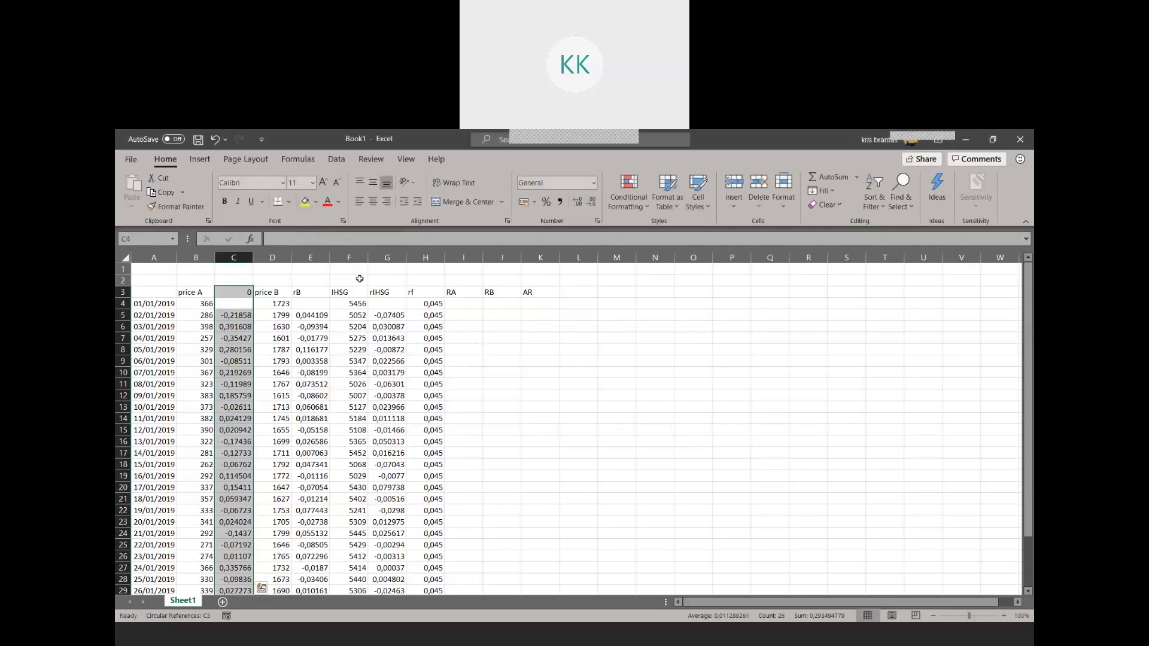
Replace the accidental formula in C3 with the header rA
{"action": "left_click", "coordinate": [247, 315]}
{"action": "left_click", "coordinate": [239, 292]}
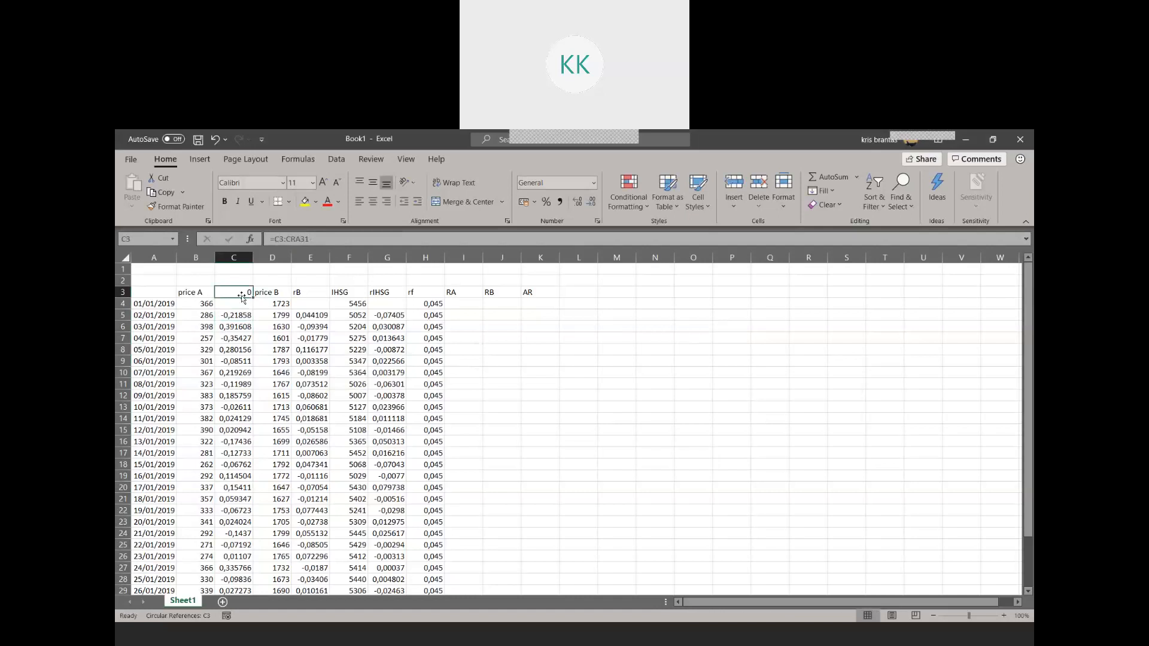
{"action": "type", "text": "r"}
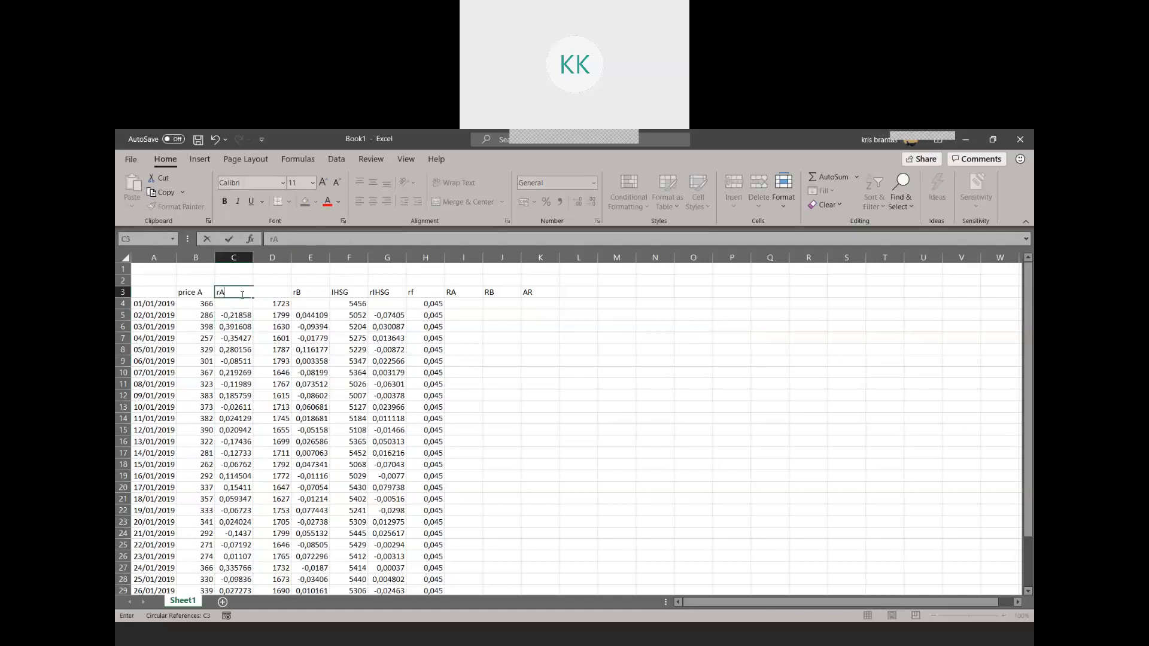
{"action": "type", "text": "A"}
{"action": "left_click", "coordinate": [252, 349]}
Highlight the rA column, C3:C33, with yellow fill
{"action": "left_click", "coordinate": [232, 296]}
{"action": "scroll", "coordinate": [252, 396], "scroll_direction": "down", "scroll_amount": 6}
{"action": "left_click", "coordinate": [243, 432], "text": "shift"}
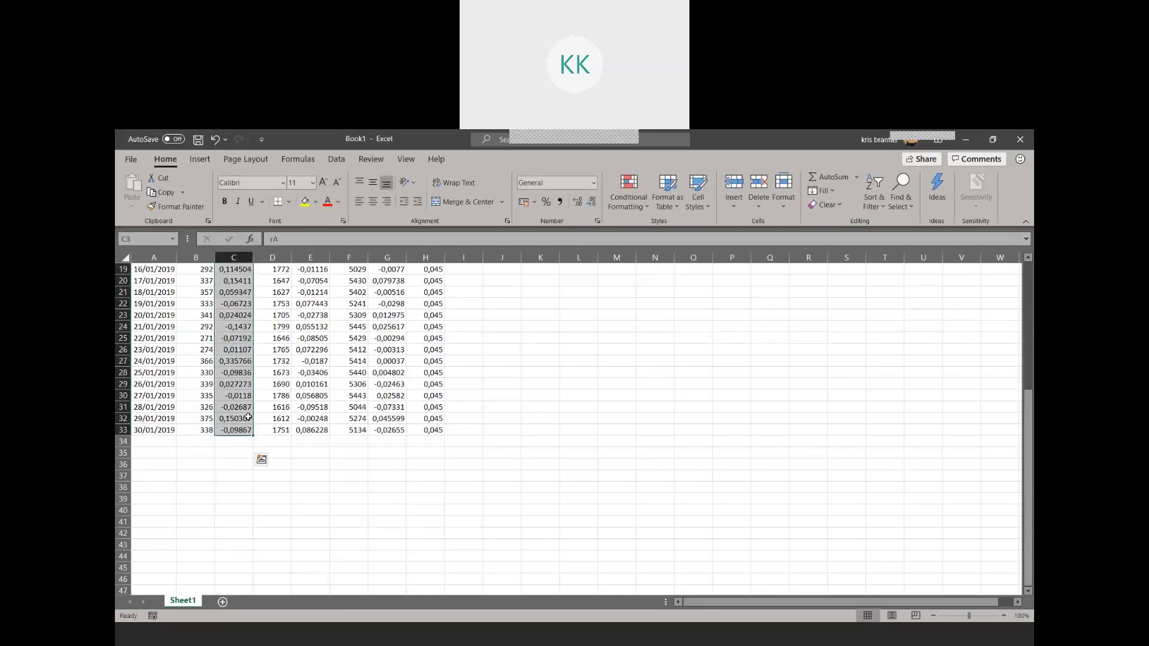
{"action": "scroll", "coordinate": [249, 420], "scroll_direction": "up", "scroll_amount": 6}
{"action": "left_click", "coordinate": [306, 206]}
Highlight the IHSG column, F3:F33, with yellow fill
{"action": "left_click", "coordinate": [352, 293]}
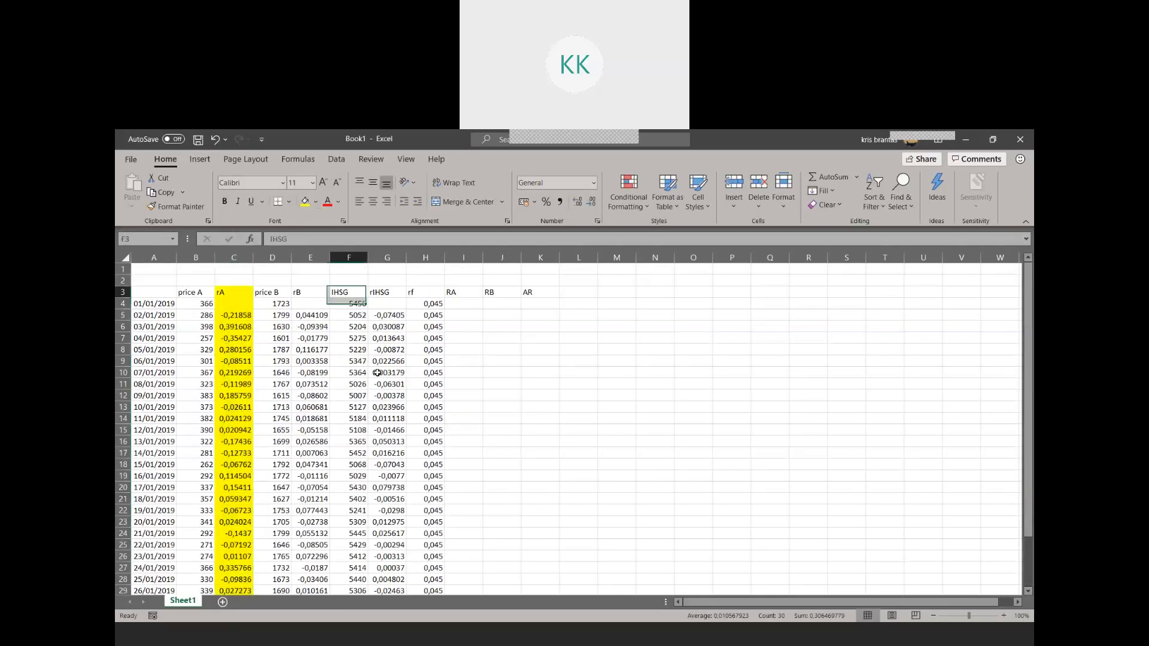
{"action": "scroll", "coordinate": [371, 430], "scroll_direction": "down", "scroll_amount": 6}
{"action": "left_click", "coordinate": [366, 429], "text": "shift"}
{"action": "scroll", "coordinate": [371, 443], "scroll_direction": "up", "scroll_amount": 6}
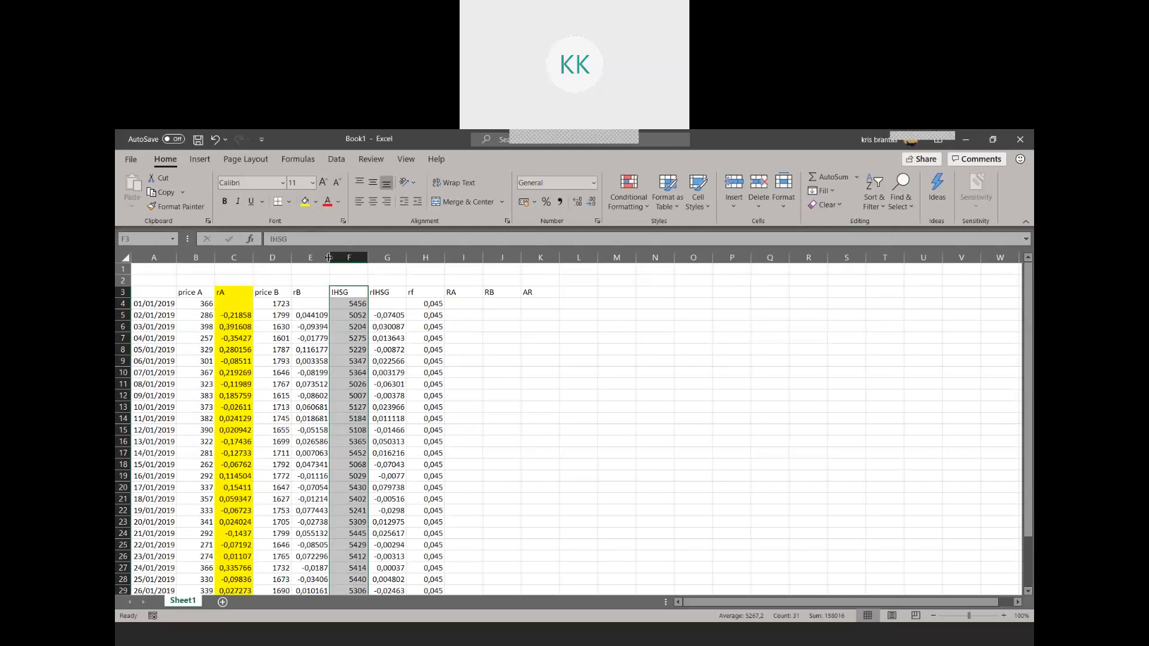
{"action": "left_click", "coordinate": [305, 203]}
{"action": "left_click", "coordinate": [510, 408]}
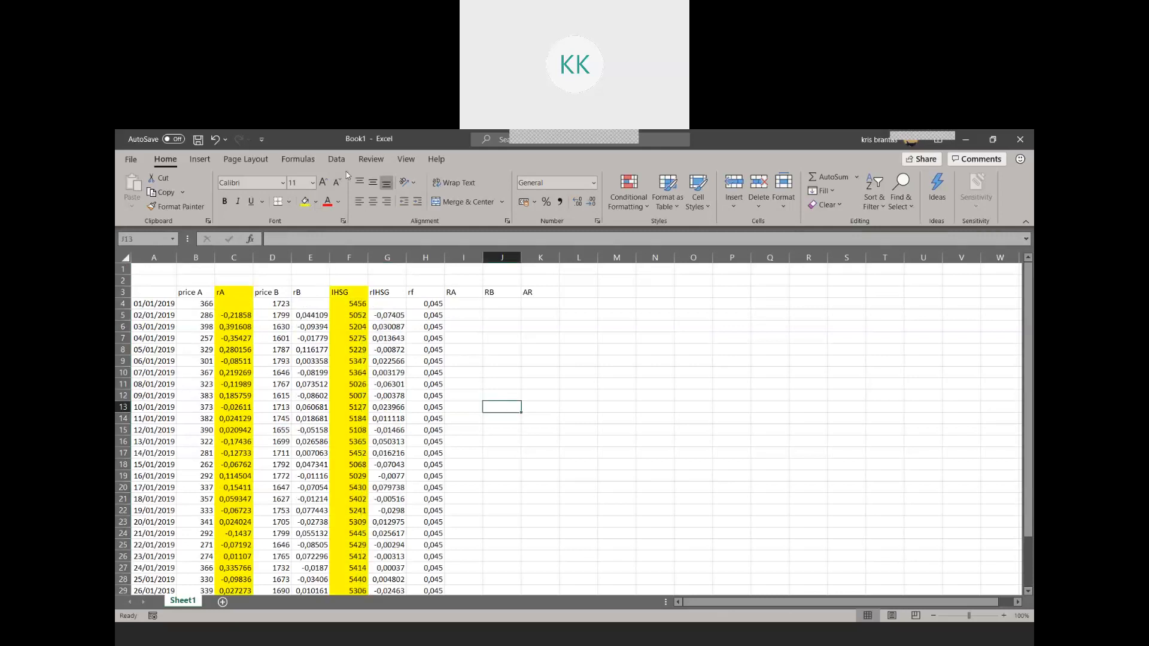
Run a Data Analysis regression with Y range C5:C33 (rA) and X range F5:F33 (IHSG), output to a new worksheet
{"action": "left_click", "coordinate": [336, 160]}
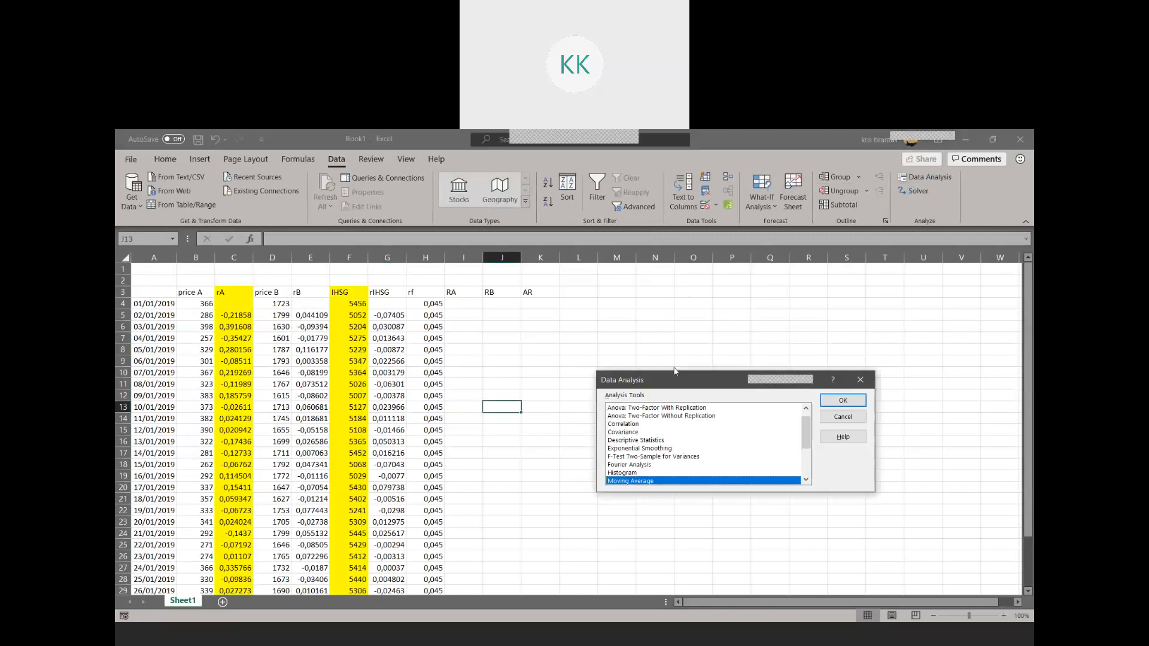
{"action": "scroll", "coordinate": [626, 477], "scroll_direction": "down", "scroll_amount": 1}
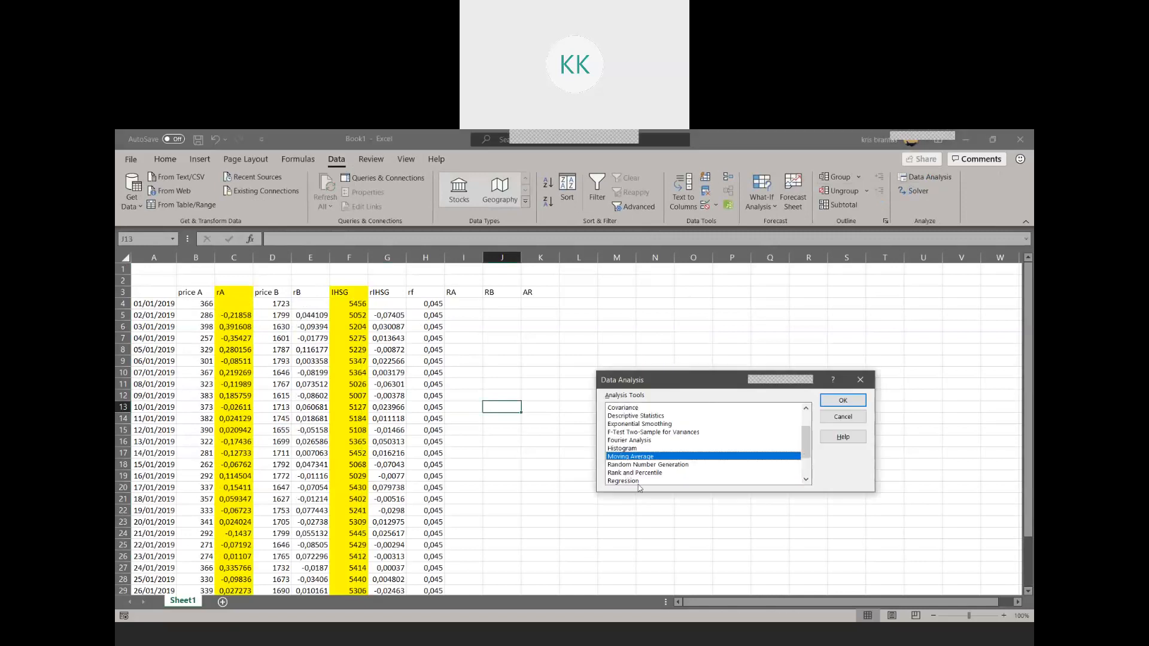
{"action": "left_click", "coordinate": [629, 481]}
{"action": "left_click", "coordinate": [842, 400]}
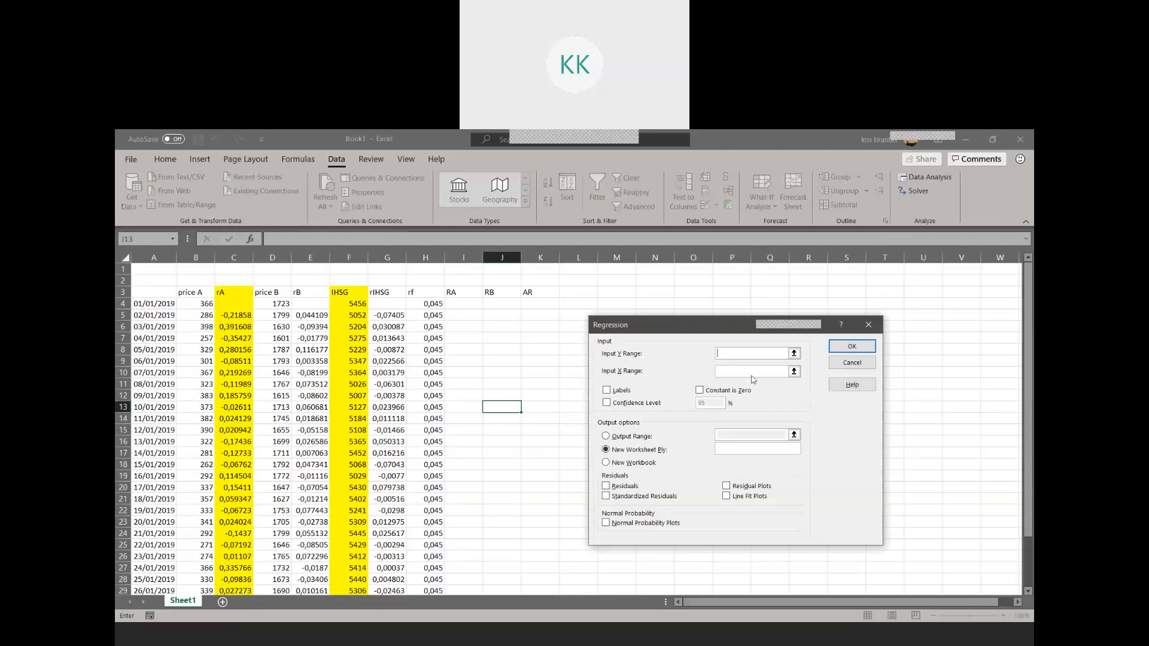
{"action": "left_click_drag", "start_coordinate": [233, 292], "coordinate": [231, 565]}
{"action": "scroll", "coordinate": [541, 397], "scroll_direction": "up", "scroll_amount": 2}
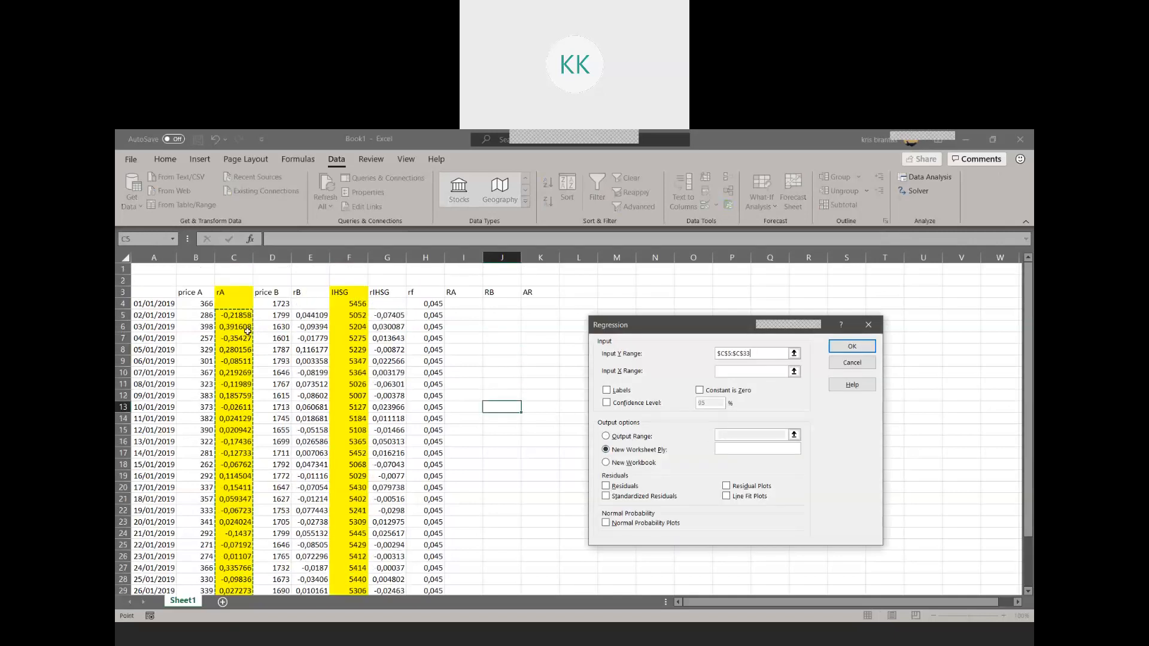
{"action": "left_click", "coordinate": [723, 370]}
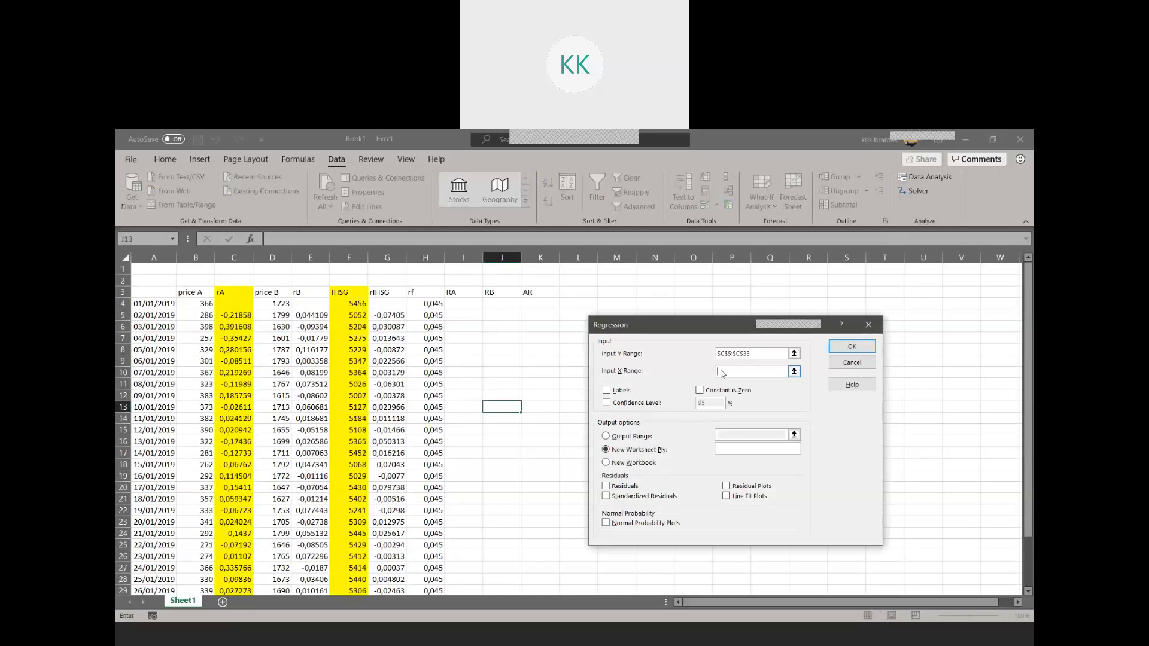
{"action": "left_click_drag", "start_coordinate": [349, 315], "coordinate": [348, 568]}
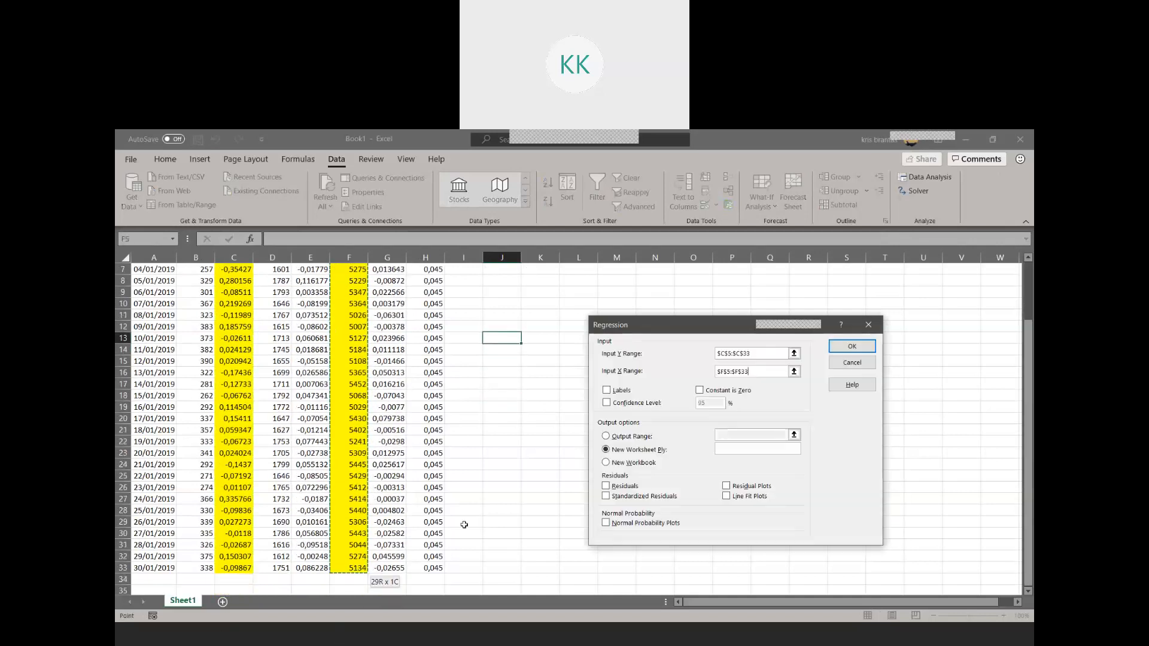
{"action": "left_click", "coordinate": [851, 348]}
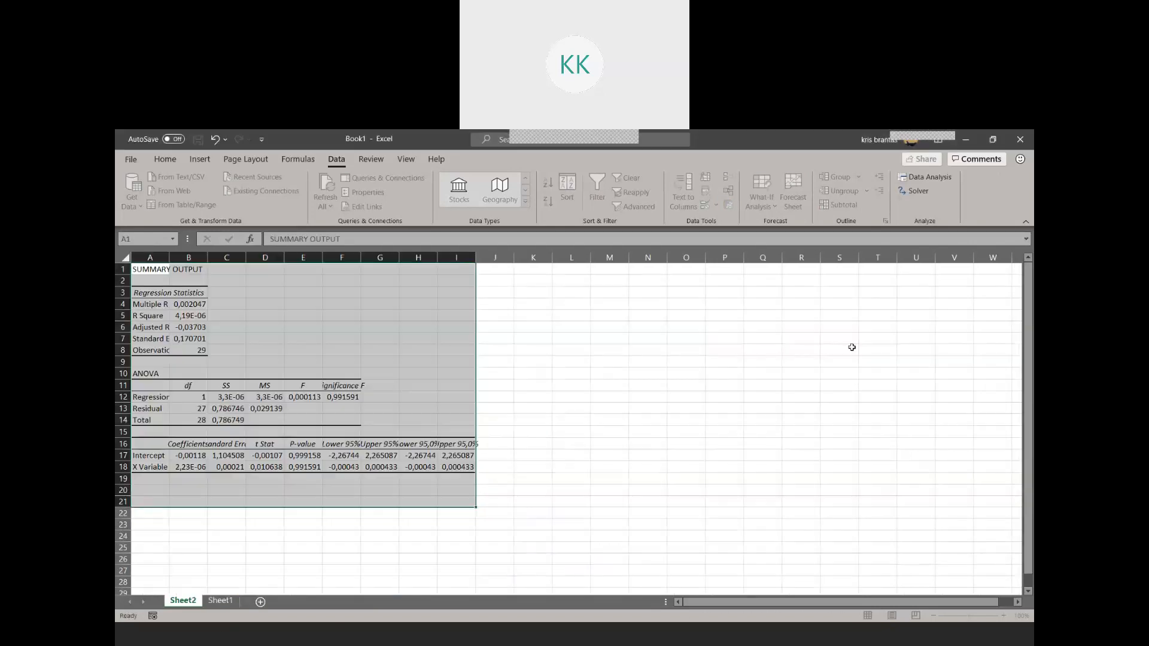
Autofit columns A and B of the regression summary, then return to Sheet1
{"action": "double_click", "coordinate": [170, 257]}
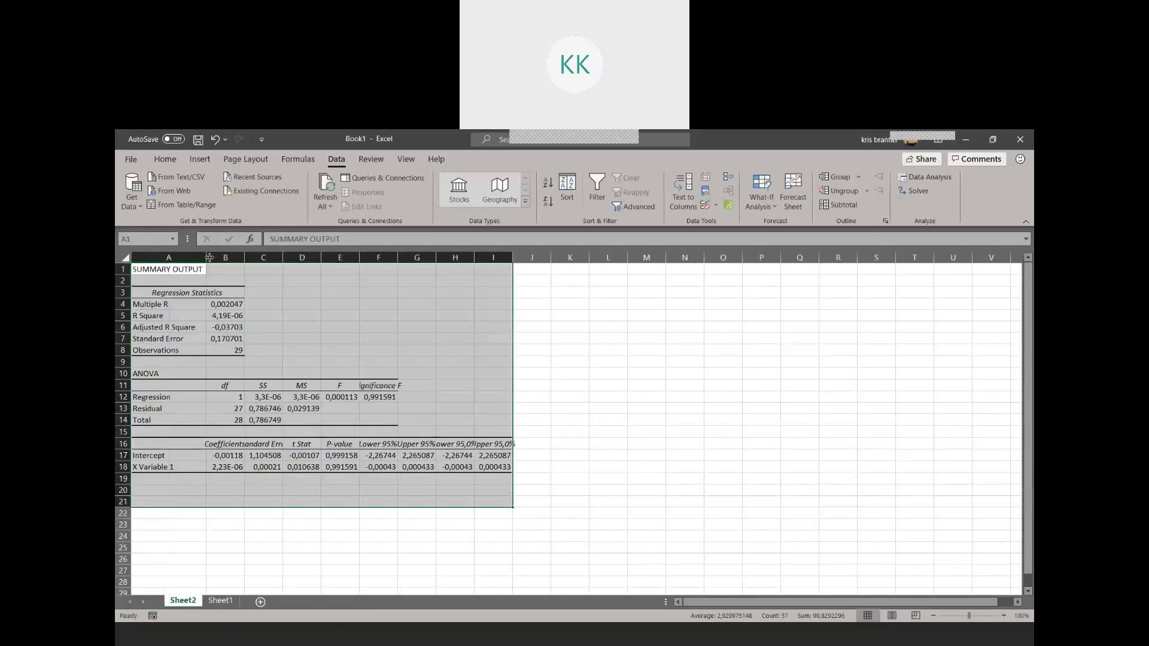
{"action": "left_click", "coordinate": [247, 257]}
{"action": "double_click", "coordinate": [244, 257]}
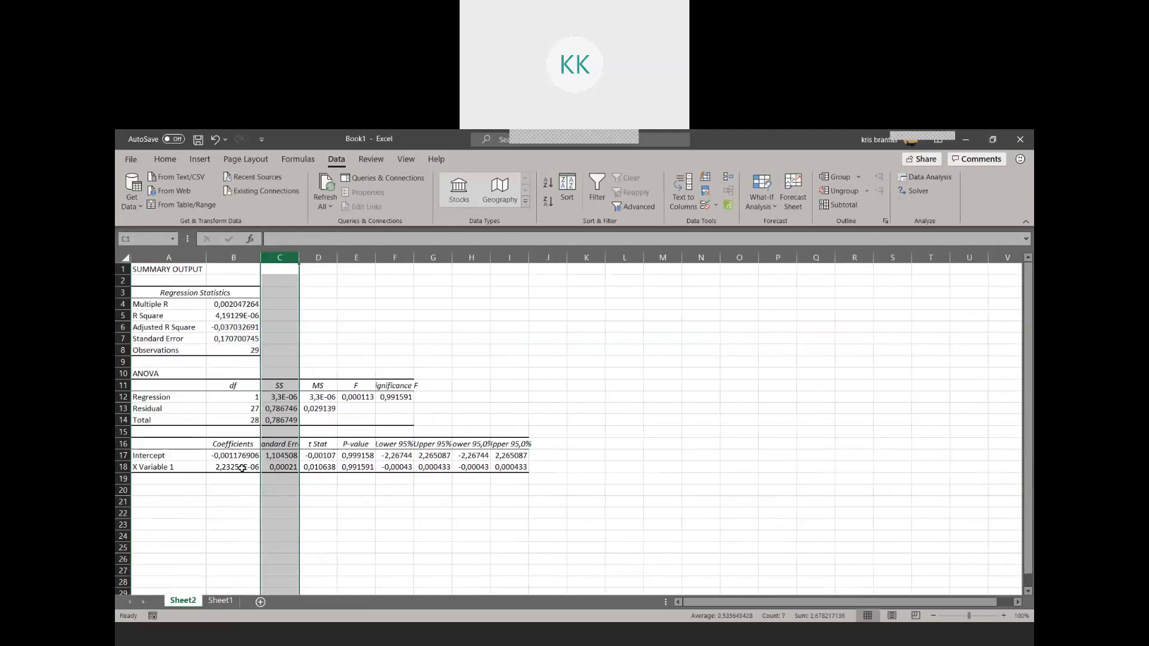
{"action": "left_click", "coordinate": [240, 468]}
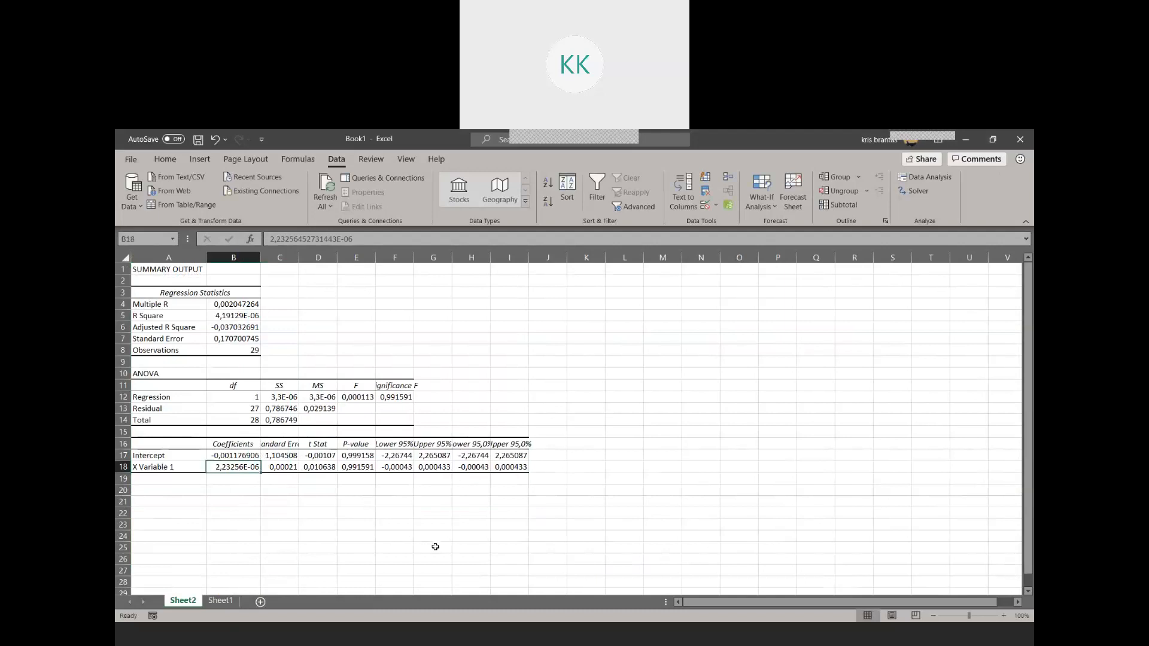
{"action": "left_click", "coordinate": [219, 601]}
{"action": "left_click", "coordinate": [623, 314]}
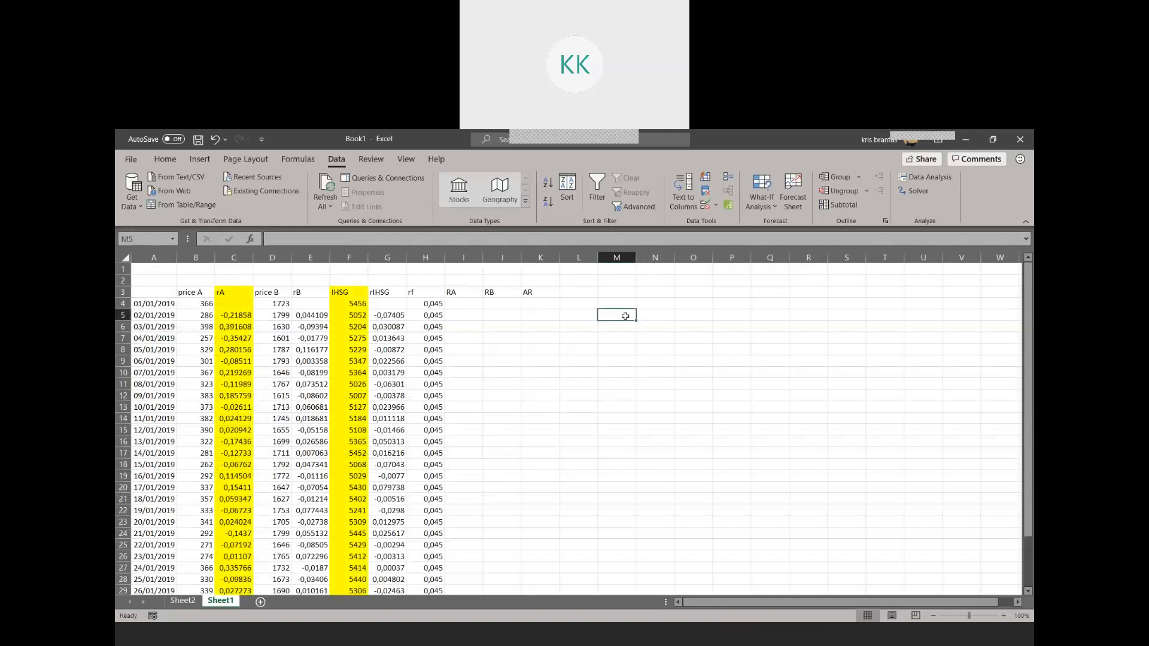
{"action": "type", "text": "SIM"}
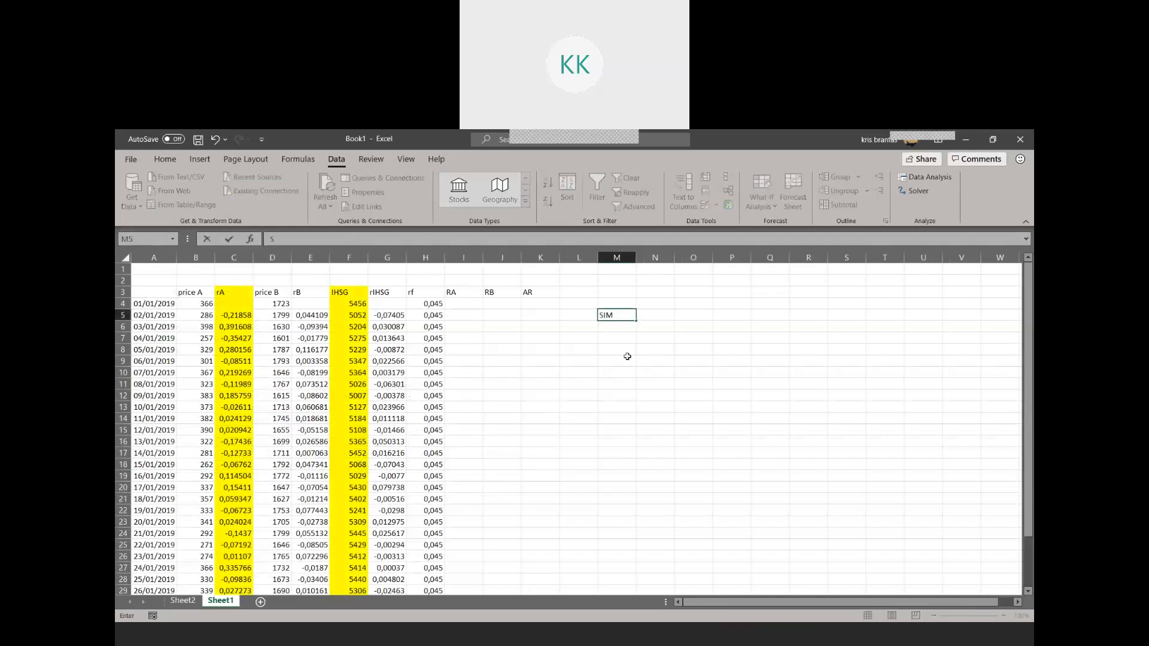
{"action": "key", "text": "BackSpace"}
{"action": "key", "text": "BackSpace"}
Enter the label SIM in O5 and rA= in O6 of Sheet1
{"action": "key", "text": "Right"}
{"action": "key", "text": "Right"}
{"action": "key", "text": "Right"}
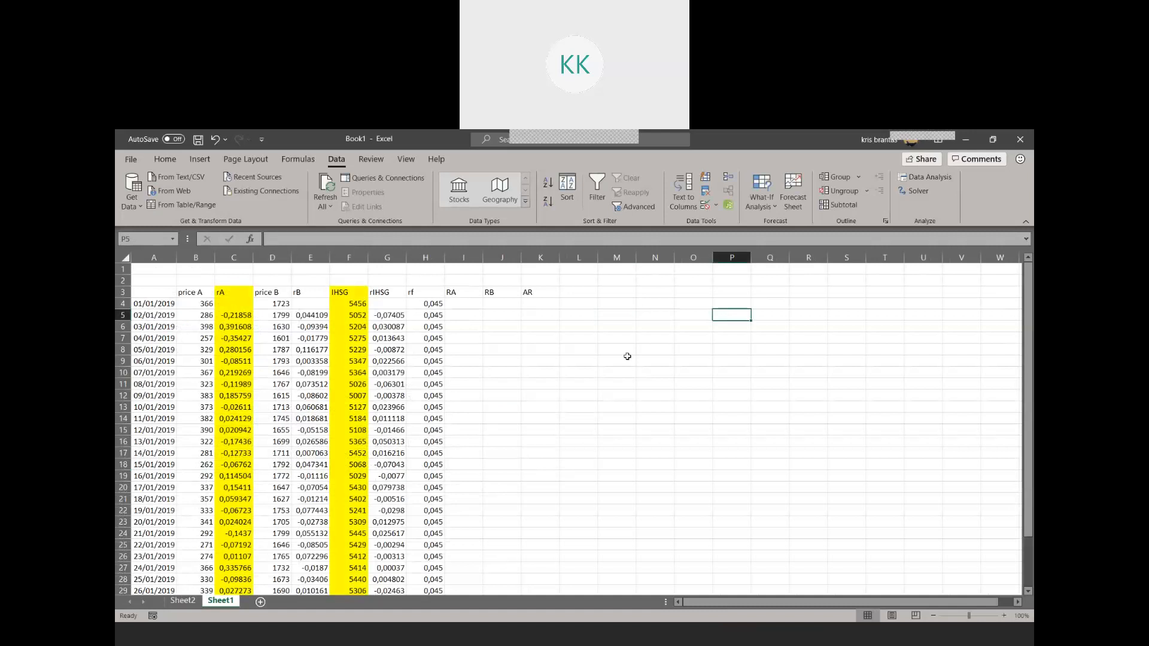
{"action": "key", "text": "Left"}
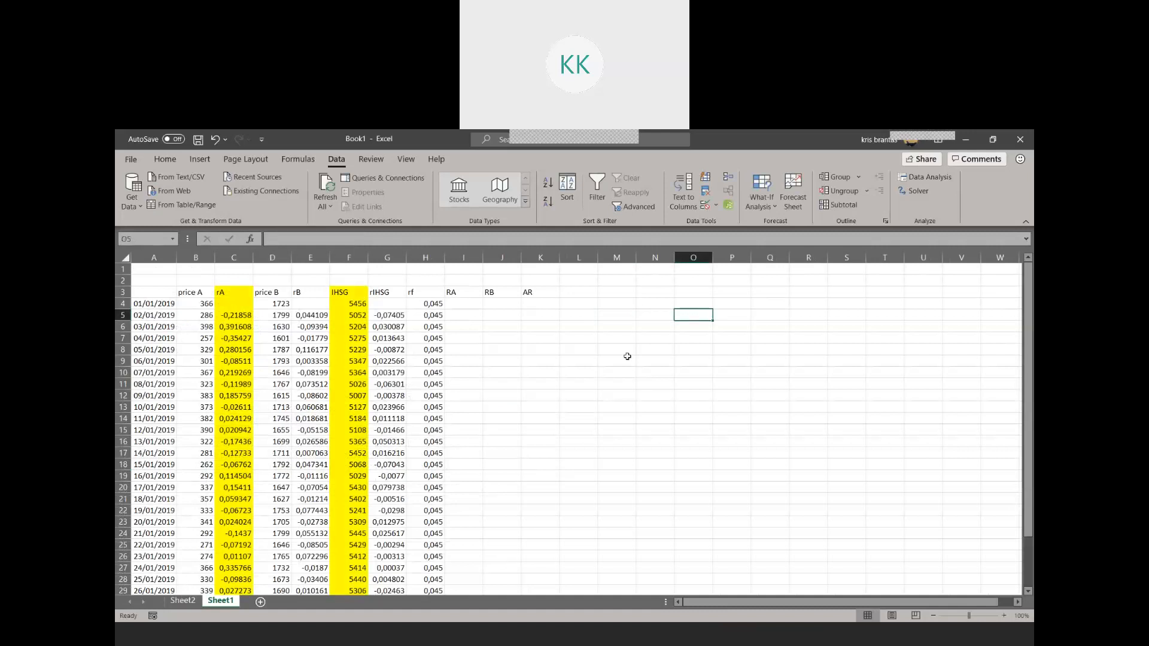
{"action": "type", "text": "SIM"}
{"action": "key", "text": "Return"}
{"action": "type", "text": "r"}
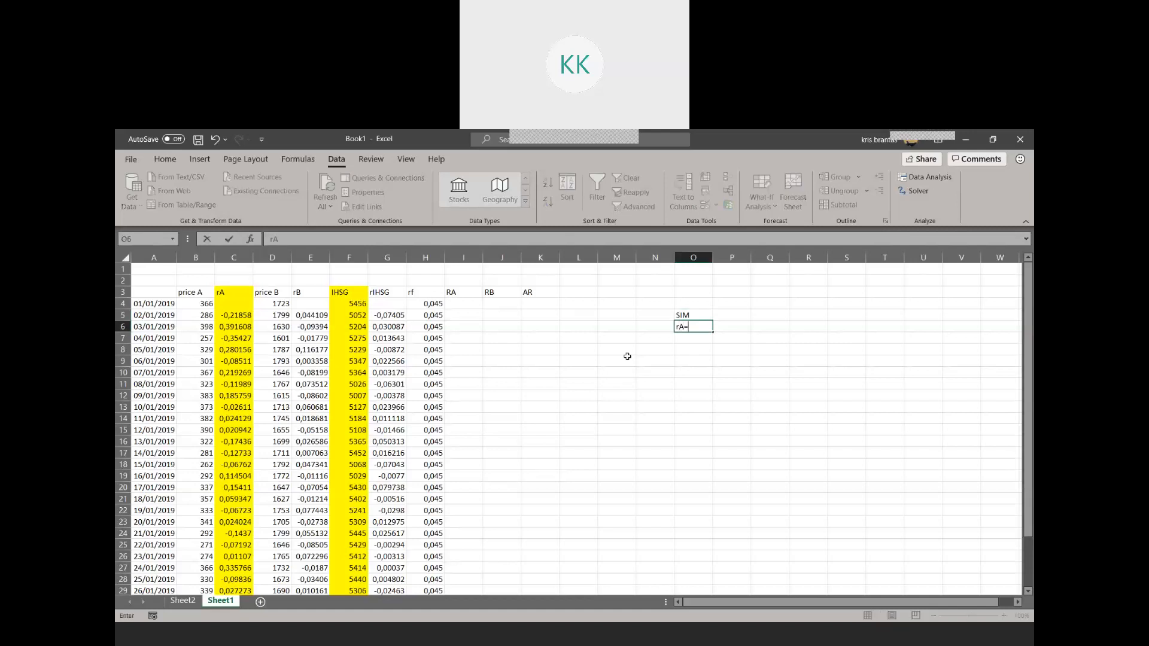
{"action": "type", "text": "A="}
Try to append the X Variable 1 coefficient from Sheet2 to the rA= label in O6
{"action": "left_click", "coordinate": [185, 600]}
{"action": "left_click_drag", "start_coordinate": [411, 239], "coordinate": [270, 240]}
{"action": "key", "text": "ctrl+c"}
{"action": "left_click", "coordinate": [219, 600]}
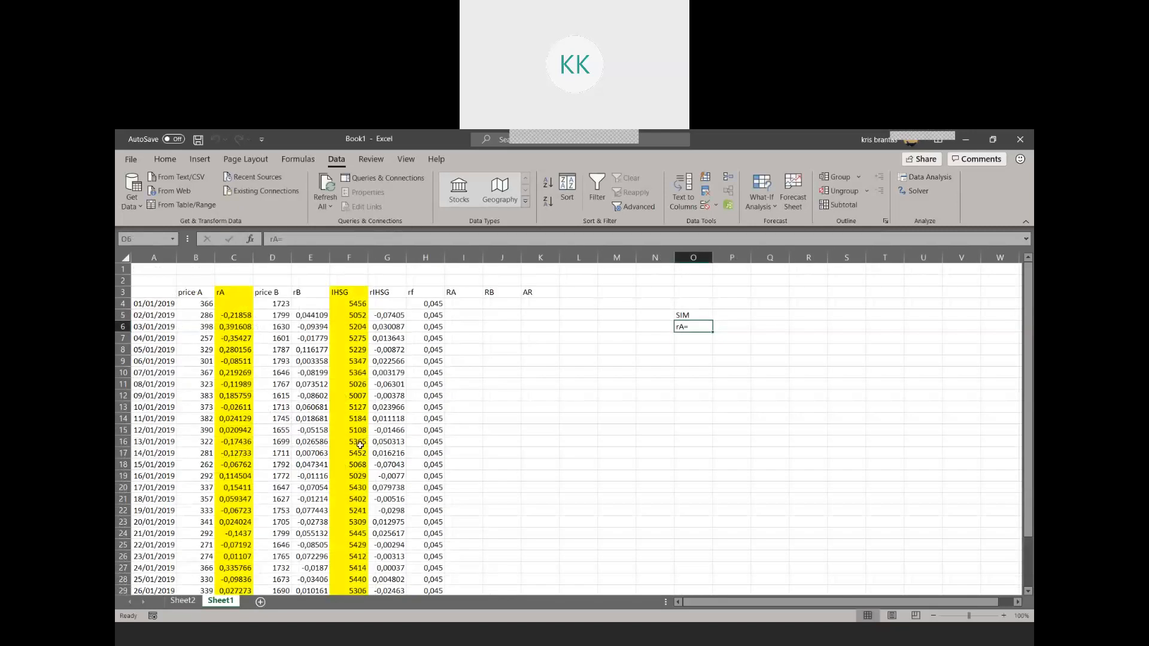
{"action": "left_click", "coordinate": [308, 241]}
{"action": "key", "text": "ctrl+v"}
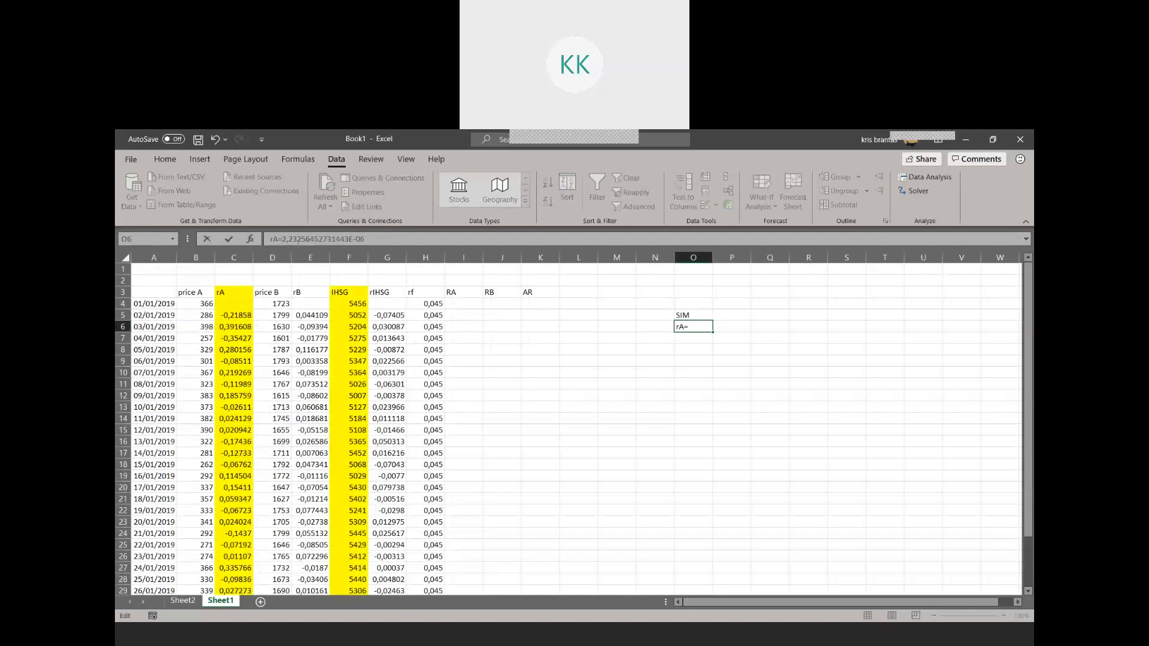
{"action": "key", "text": "BackSpace"}
{"action": "key", "text": "BackSpace"}
{"action": "key", "text": "BackSpace"}
{"action": "key", "text": "BackSpace"}
{"action": "key", "text": "BackSpace"}
{"action": "key", "text": "BackSpace"}
{"action": "key", "text": "BackSpace"}
{"action": "key", "text": "BackSpace"}
{"action": "key", "text": "BackSpace"}
{"action": "key", "text": "BackSpace"}
{"action": "key", "text": "BackSpace"}
{"action": "key", "text": "BackSpace"}
{"action": "key", "text": "BackSpace"}
{"action": "key", "text": "BackSpace"}
{"action": "key", "text": "BackSpace"}
{"action": "key", "text": "BackSpace"}
{"action": "key", "text": "BackSpace"}
{"action": "key", "text": "BackSpace"}
Try to copy the intercept coefficient in Sheet2's B17 into the rA= label in O6
{"action": "left_click", "coordinate": [182, 600]}
{"action": "left_click", "coordinate": [228, 456]}
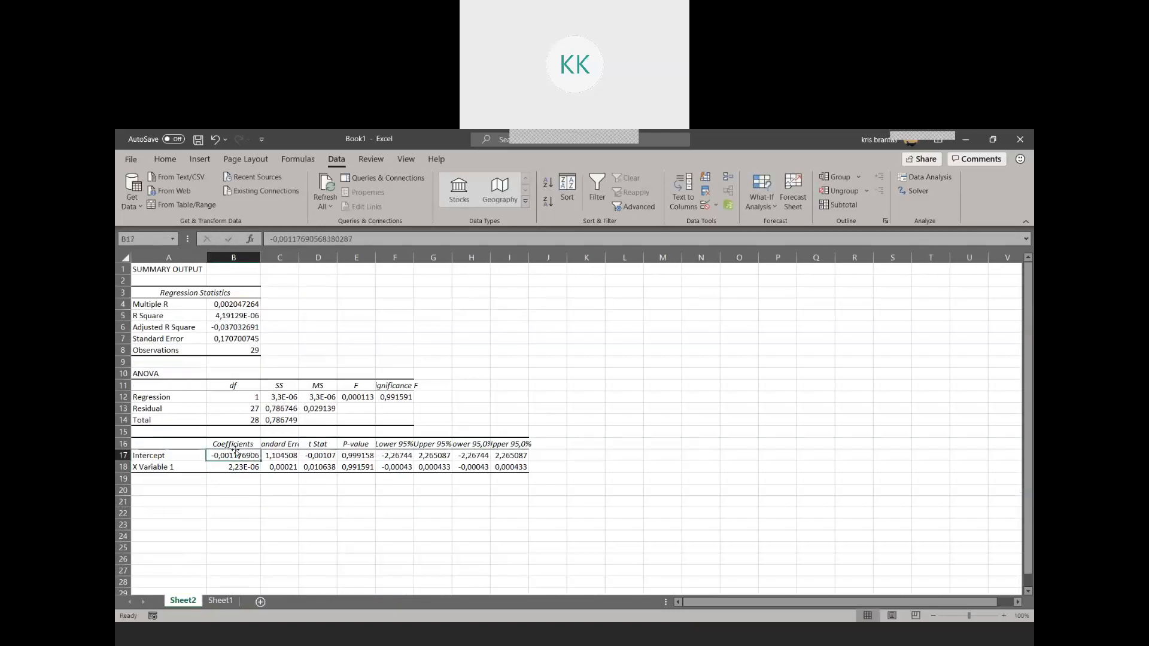
{"action": "key", "text": "ctrl+c"}
{"action": "left_click", "coordinate": [233, 598]}
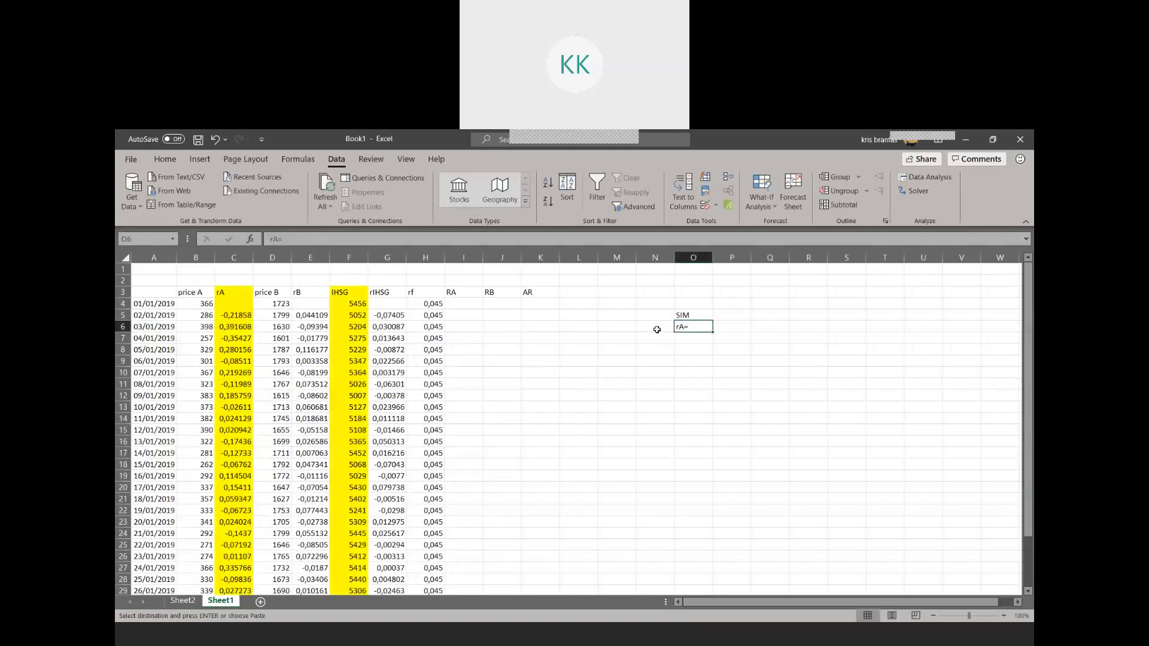
{"action": "left_click", "coordinate": [307, 239]}
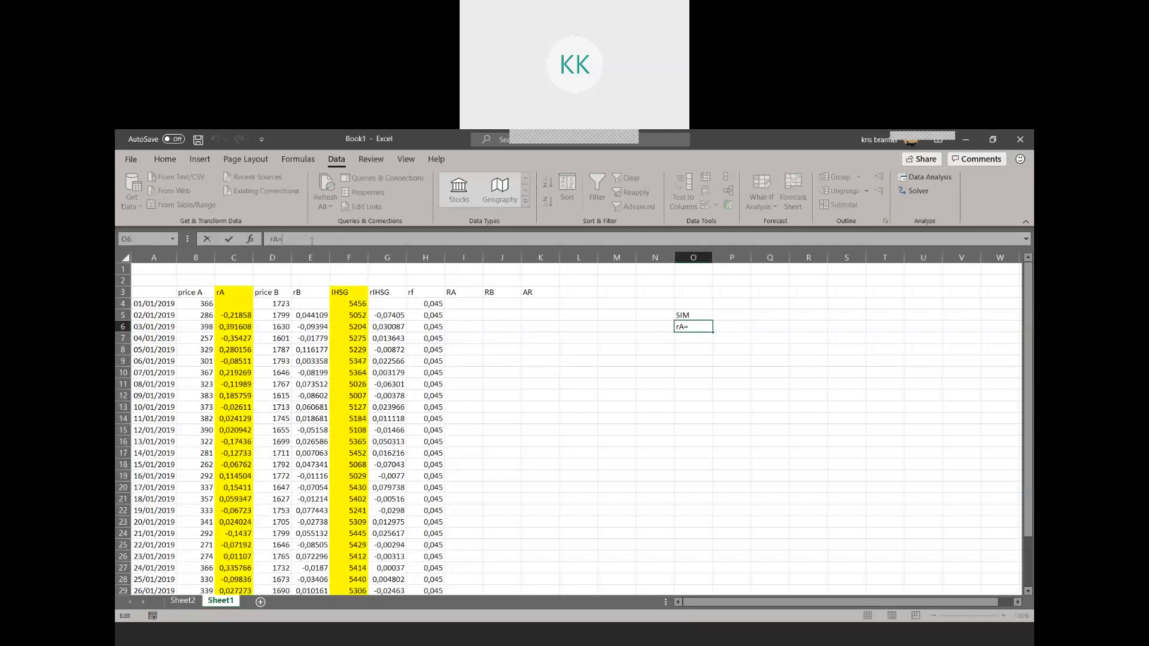
Copy the intercept coefficient value from B17 of Sheet2 and paste it into P6 of Sheet1
{"action": "left_click", "coordinate": [183, 600]}
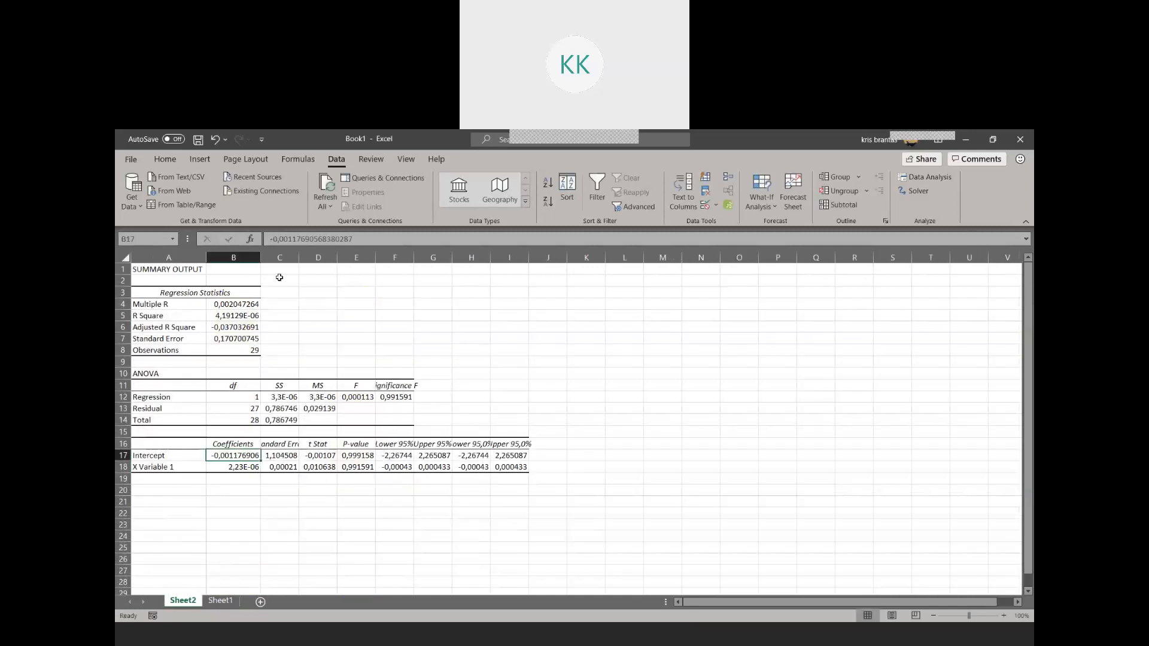
{"action": "left_click_drag", "start_coordinate": [371, 240], "coordinate": [207, 240]}
{"action": "left_click", "coordinate": [225, 602]}
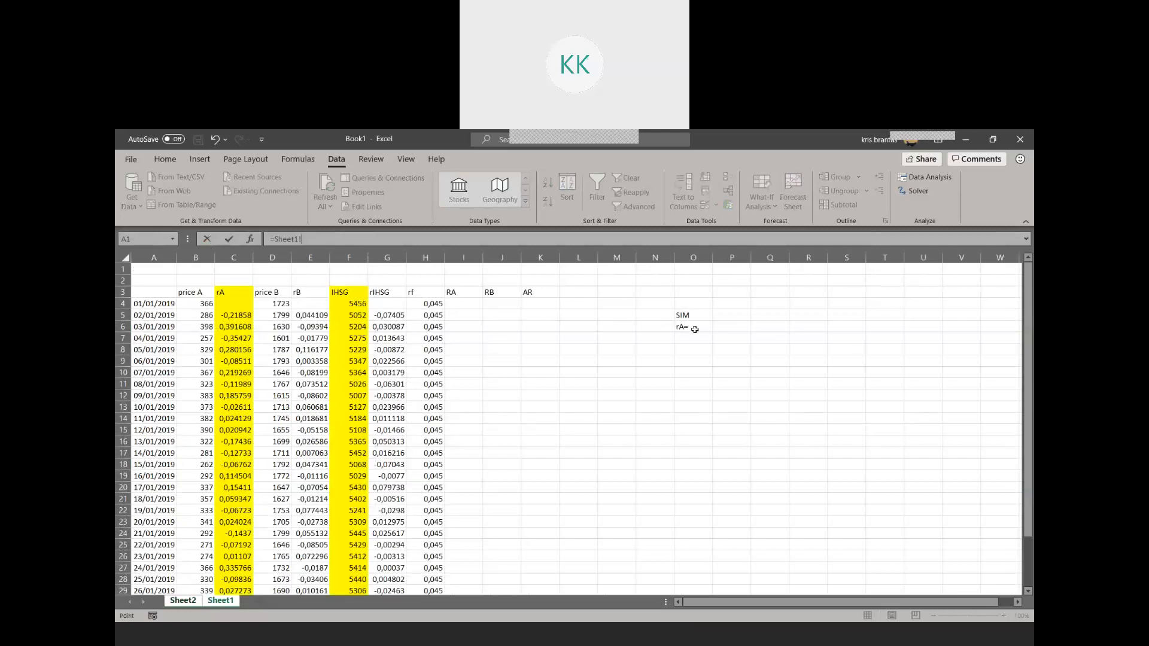
{"action": "left_click", "coordinate": [693, 329]}
{"action": "key", "text": "BackSpace"}
{"action": "key", "text": "Escape"}
{"action": "key", "text": "ctrl+Page_Down"}
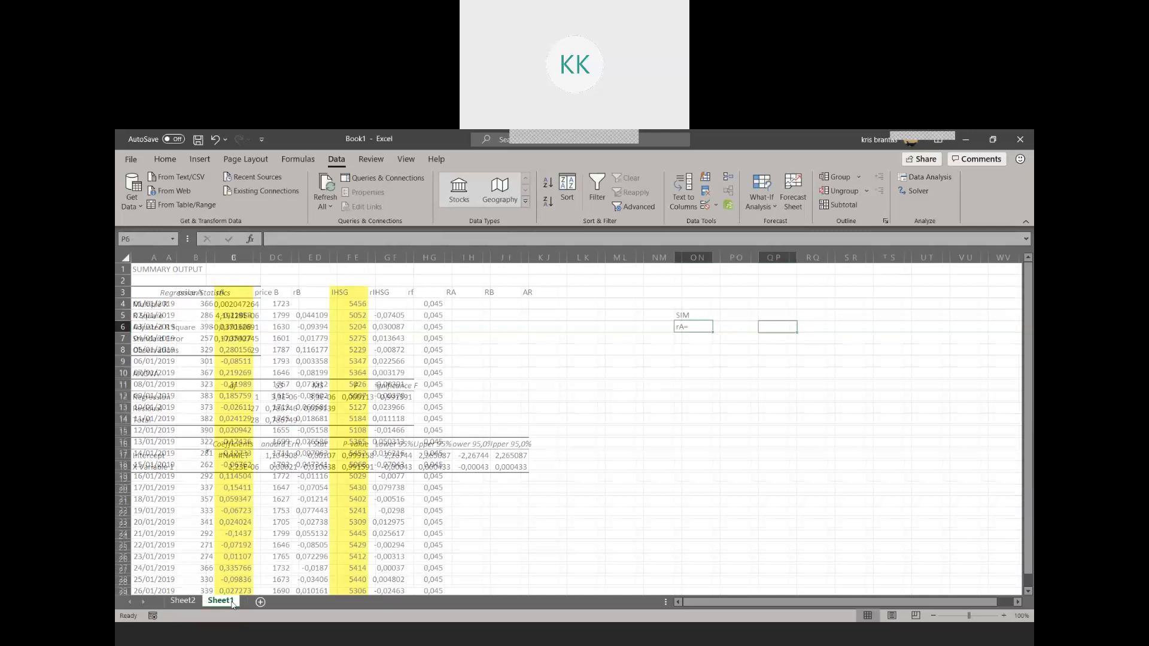
{"action": "left_click", "coordinate": [737, 326]}
{"action": "key", "text": "ctrl+v"}
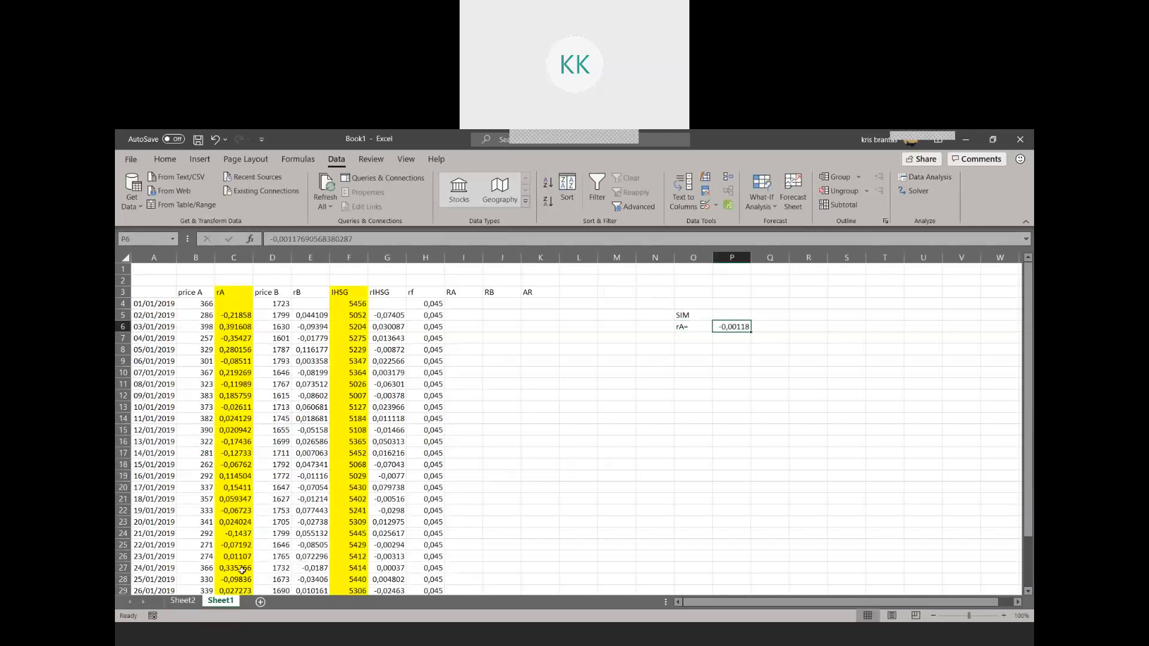
Copy the X Variable 1 coefficient from B18 of Sheet2 and paste it into Q6 of Sheet1
{"action": "left_click", "coordinate": [183, 600]}
{"action": "left_click", "coordinate": [236, 467]}
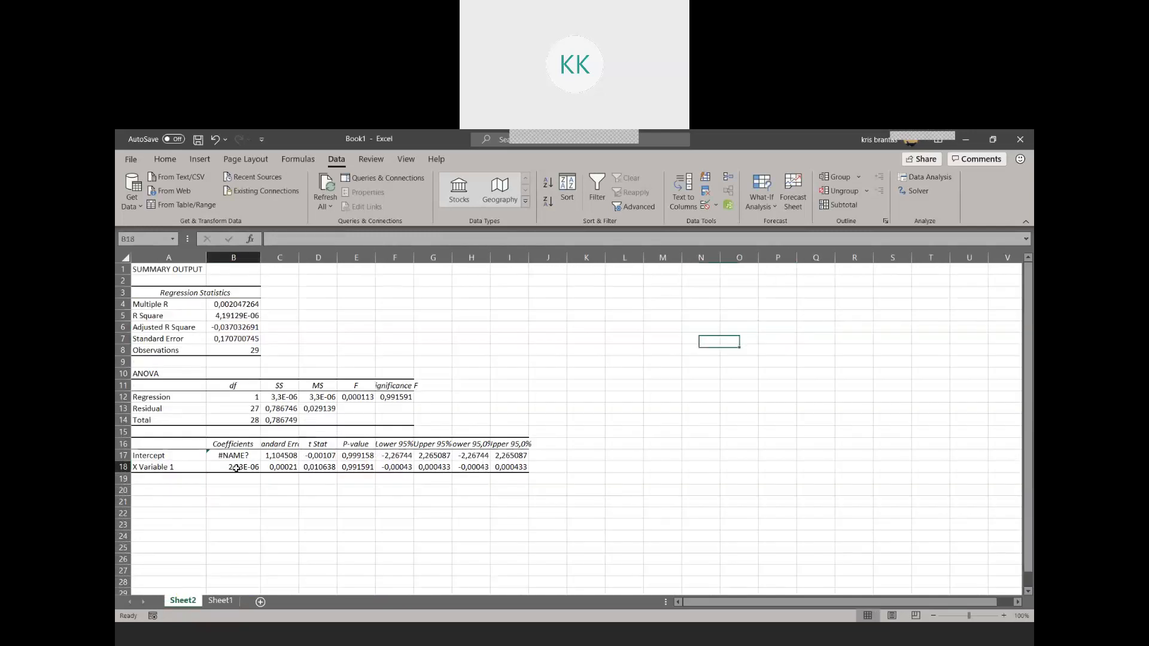
{"action": "key", "text": "ctrl+c"}
{"action": "left_click", "coordinate": [220, 600]}
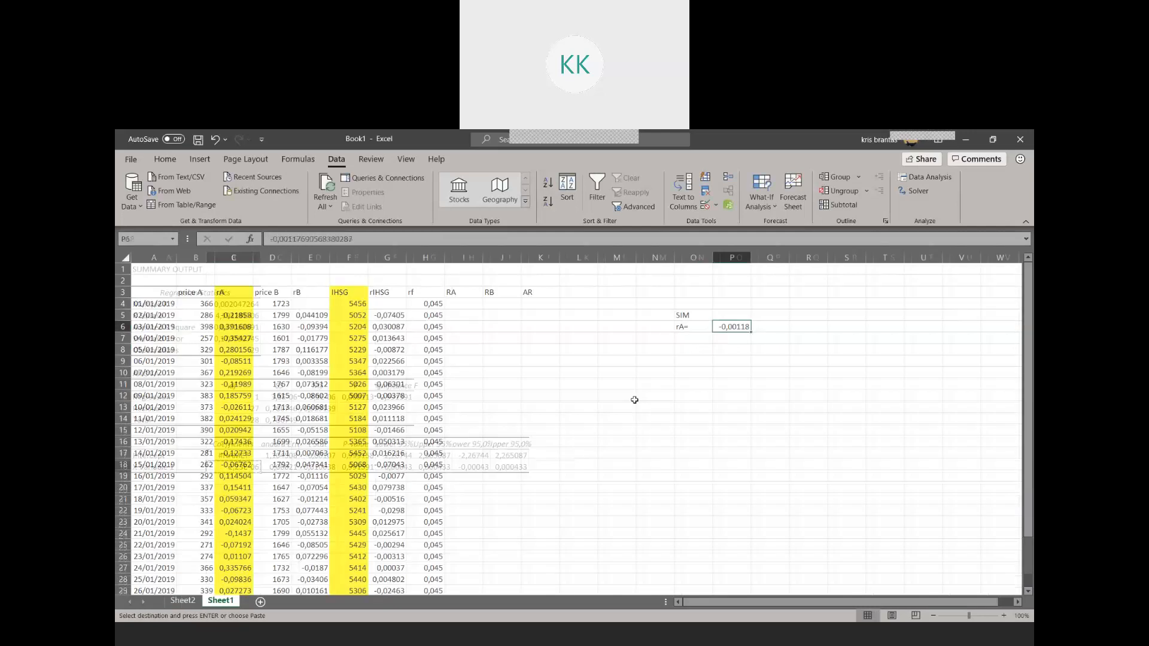
{"action": "left_click", "coordinate": [768, 328]}
{"action": "key", "text": "ctrl+v"}
{"action": "left_click", "coordinate": [804, 328]}
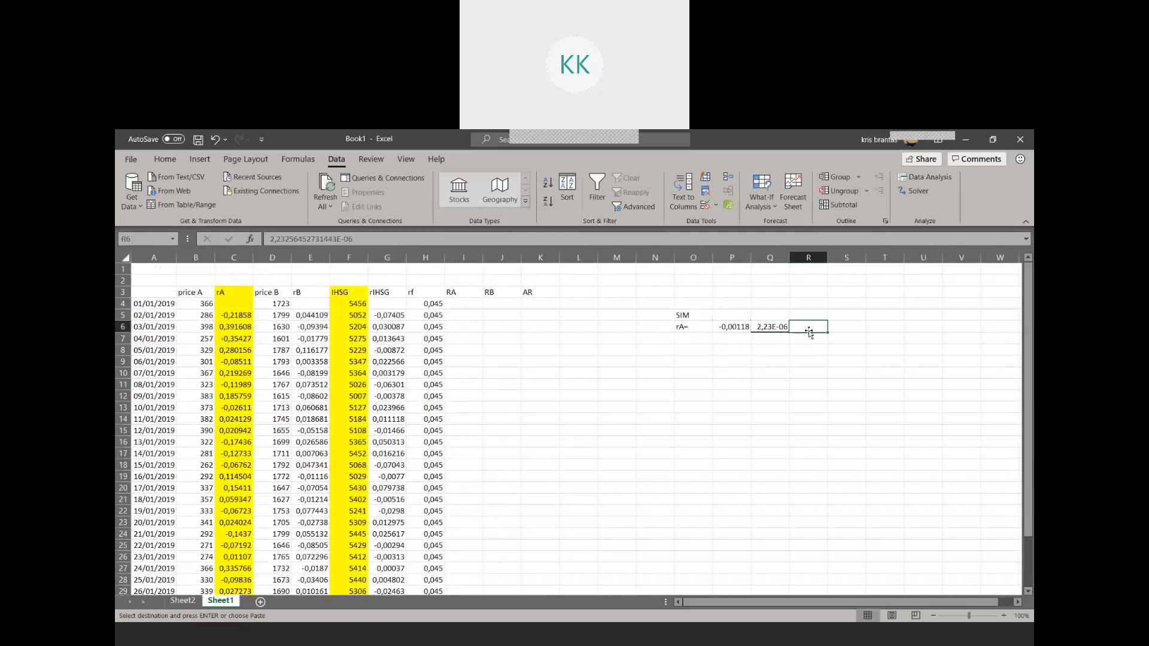
Add the headers alpha in P5 and Beta in Q5 above the copied coefficients
{"action": "left_click", "coordinate": [735, 319]}
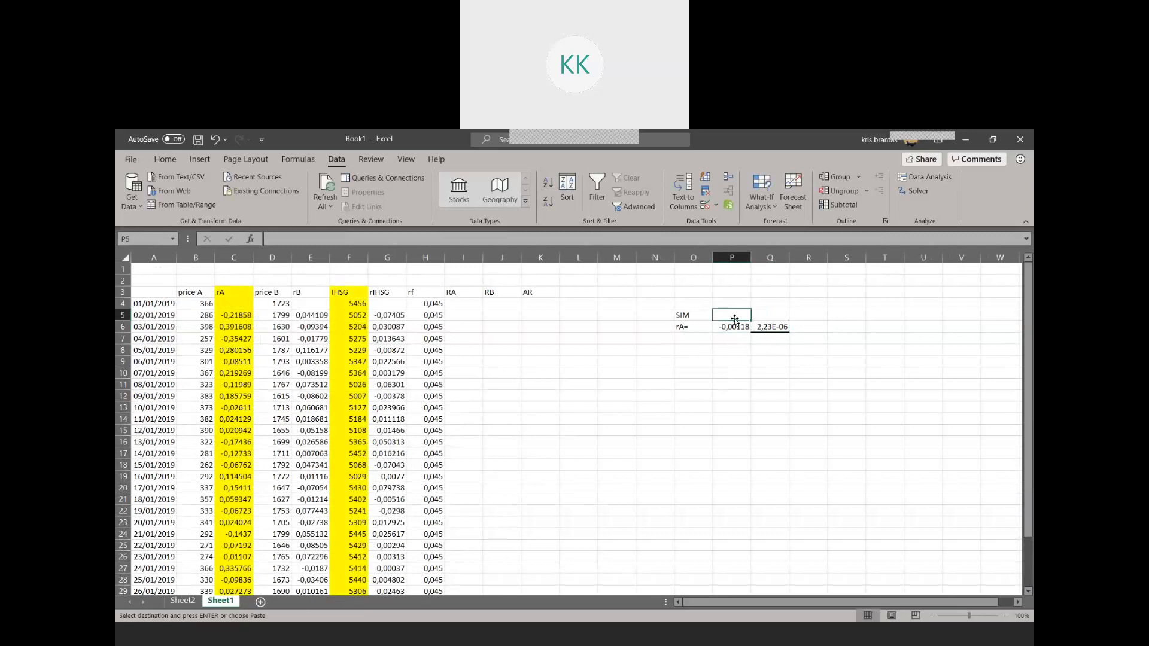
{"action": "type", "text": "A"}
{"action": "key", "text": "Tab"}
{"action": "type", "text": "B"}
{"action": "type", "text": "a"}
{"action": "type", "text": "lpha"}
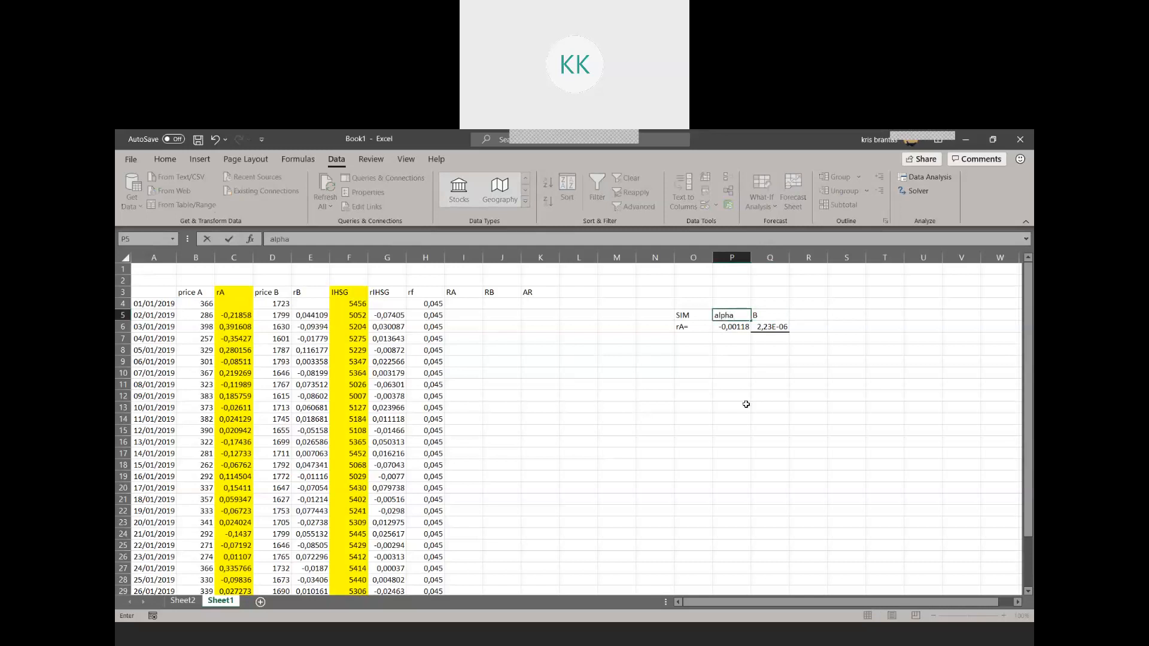
{"action": "key", "text": "Tab"}
{"action": "type", "text": "Be"}
{"action": "key", "text": "Return"}
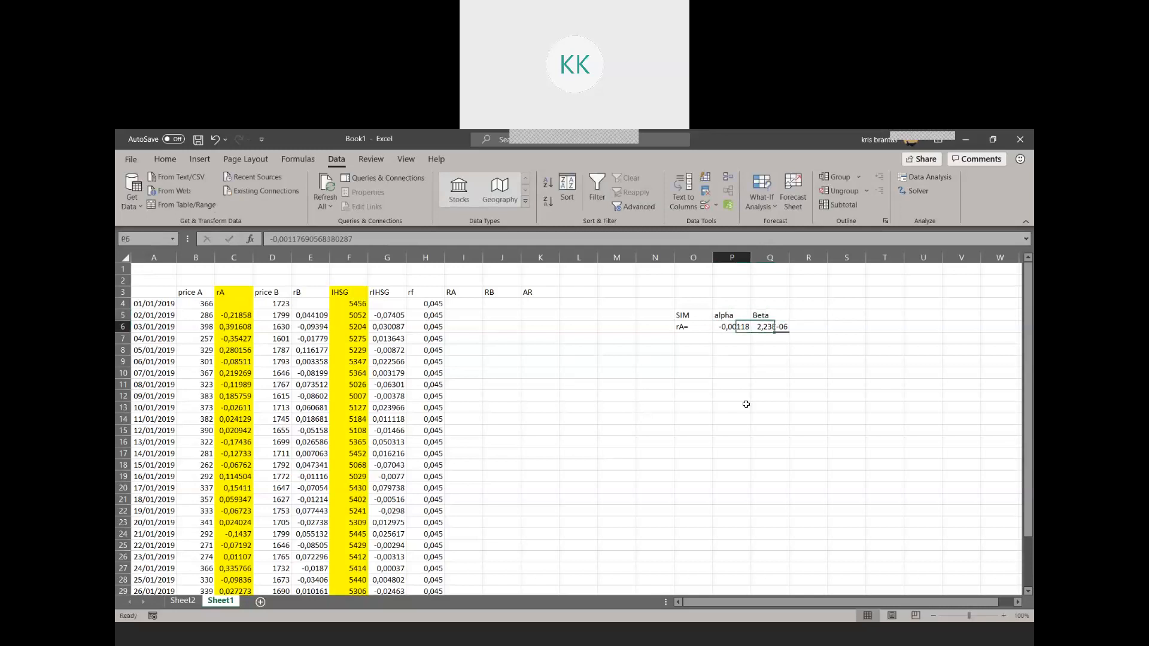
Change the row label in O6 to rA and enter rB in O7
{"action": "type", "text": "r"}
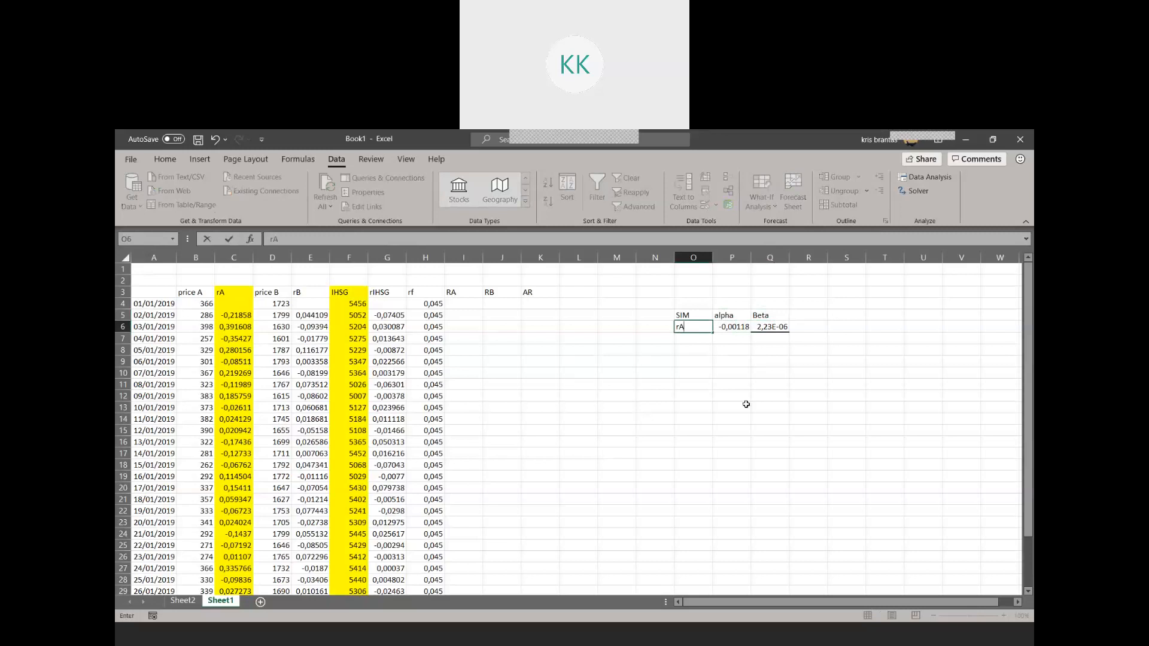
{"action": "key", "text": "Return"}
{"action": "type", "text": "rA"}
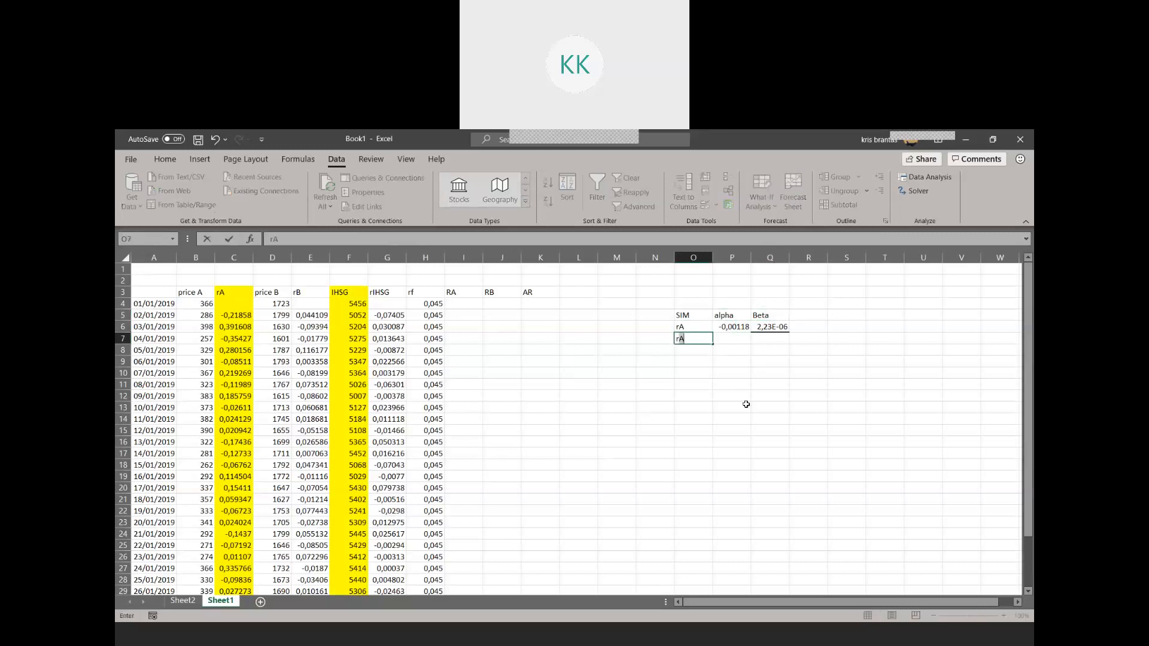
{"action": "left_click", "coordinate": [310, 293]}
Run a regression with the rB returns E5:E33 as the Y range and F5:F33 as the X range, output to a new worksheet
{"action": "left_click", "coordinate": [922, 178]}
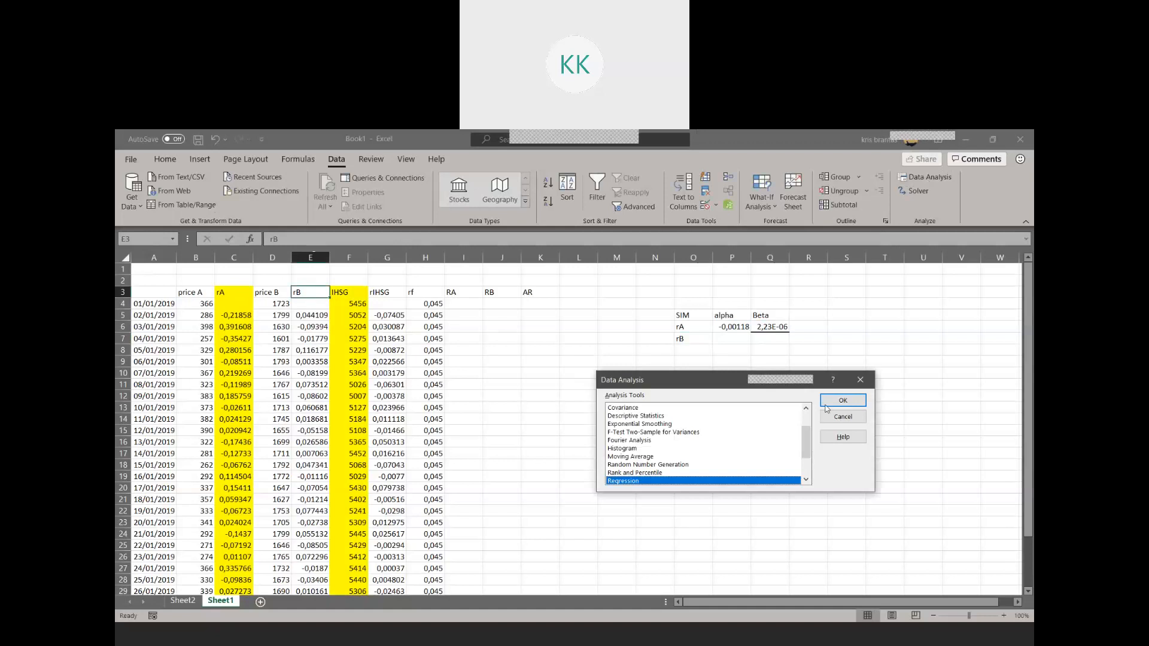
{"action": "left_click", "coordinate": [844, 402]}
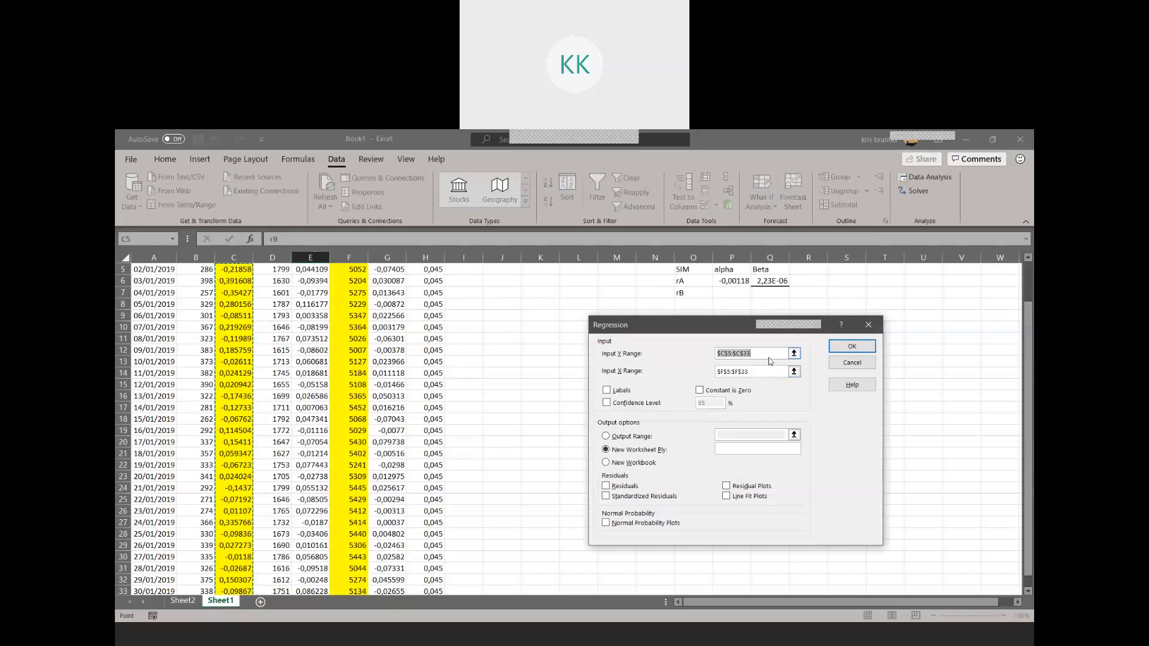
{"action": "scroll", "coordinate": [299, 317], "scroll_direction": "up", "scroll_amount": 2}
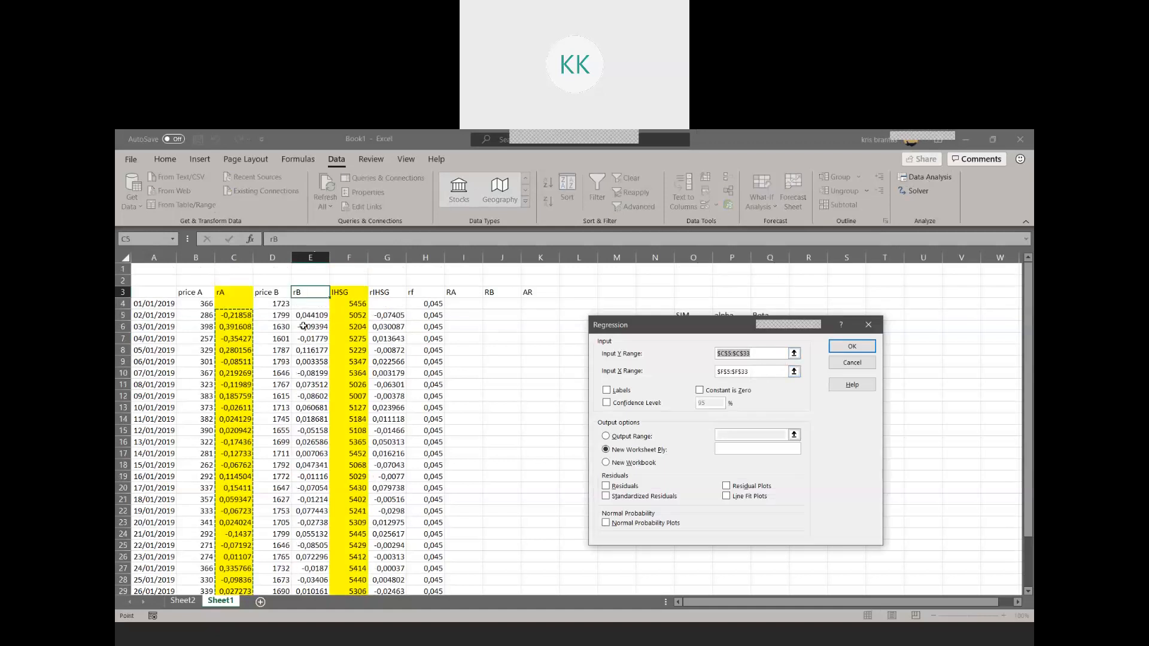
{"action": "left_click_drag", "start_coordinate": [308, 316], "coordinate": [306, 566]}
{"action": "left_click", "coordinate": [851, 346]}
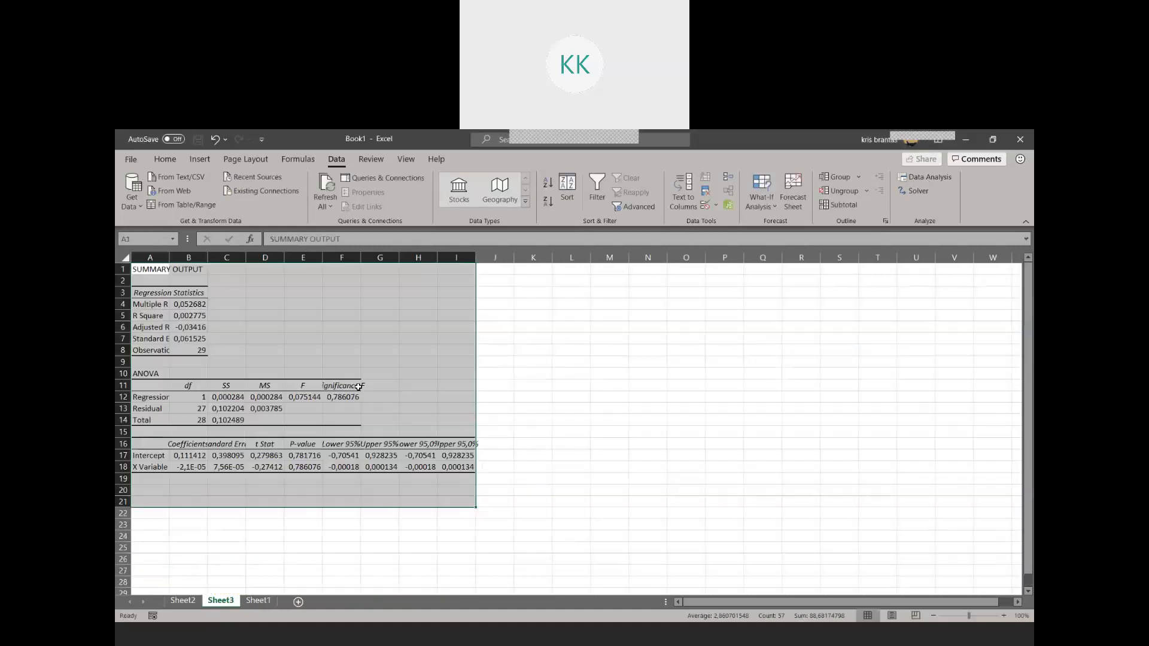
Widen column B in Sheet3, then copy the intercept coefficient from B17 into P7 of Sheet1
{"action": "double_click", "coordinate": [207, 257]}
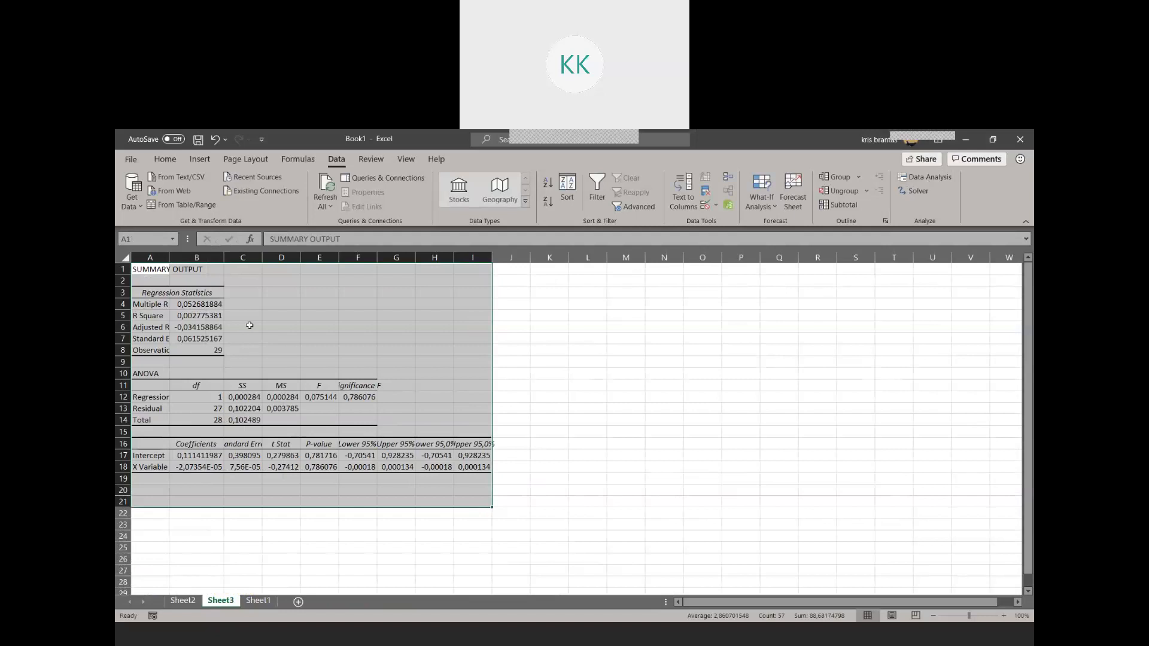
{"action": "left_click", "coordinate": [191, 458]}
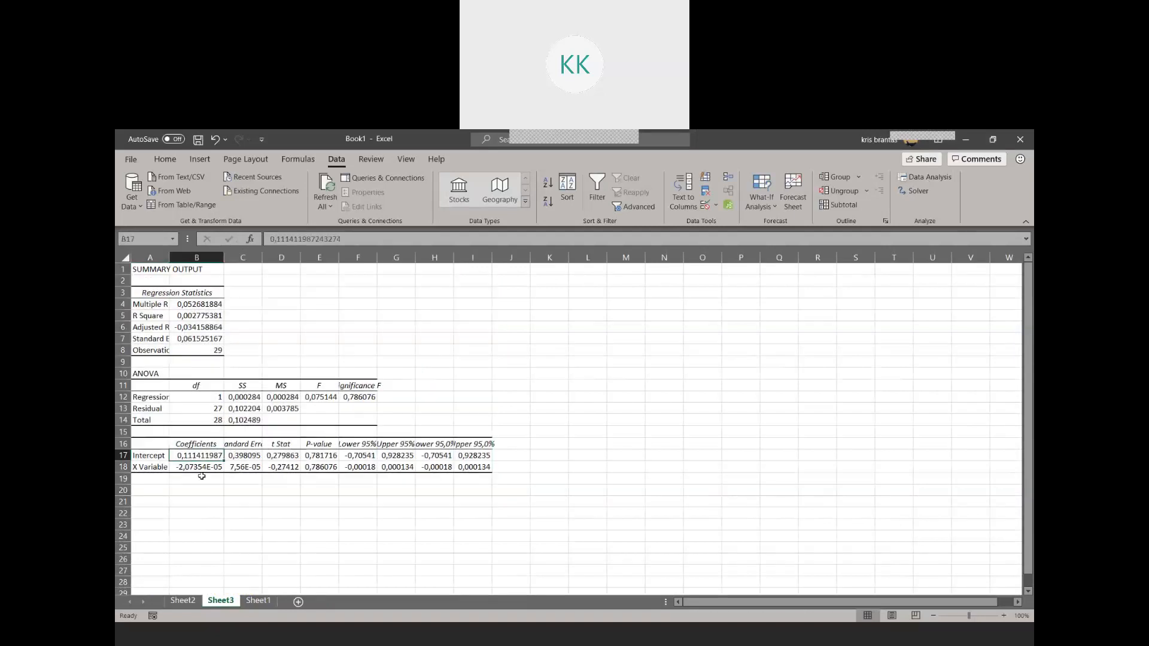
{"action": "key", "text": "ctrl+c"}
{"action": "left_click", "coordinate": [258, 601]}
{"action": "scroll", "coordinate": [610, 405], "scroll_direction": "up", "scroll_amount": 2}
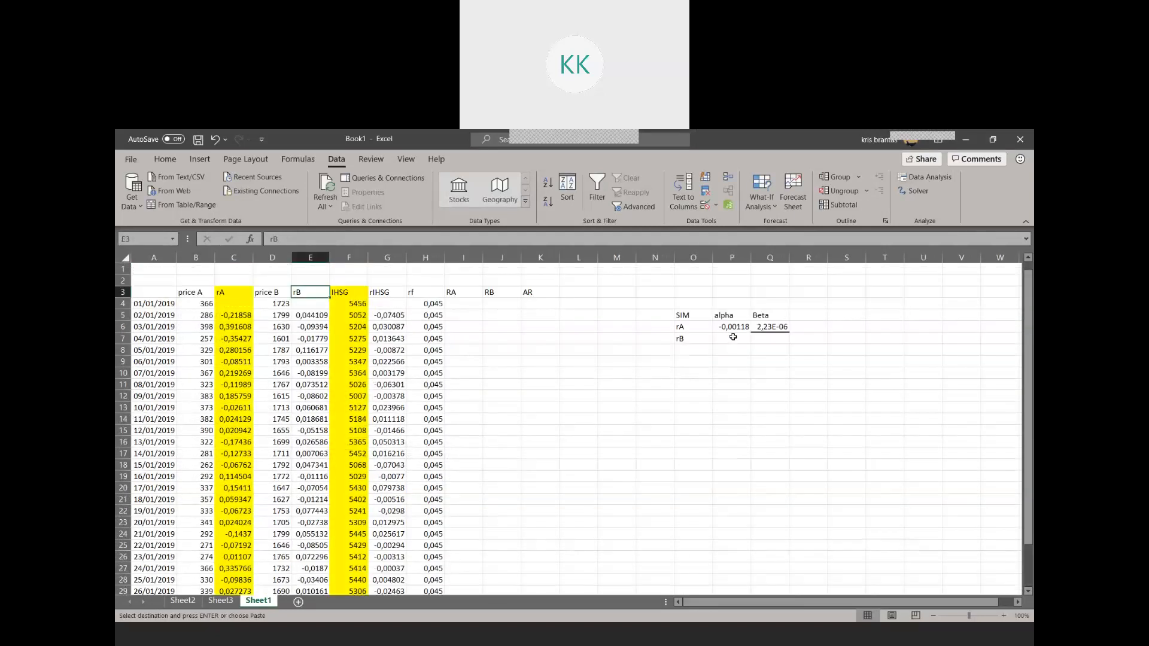
{"action": "key", "text": "Down"}
Copy the X Variable 1 coefficient from B18 of Sheet3 and paste it into Q7 of Sheet1
{"action": "left_click", "coordinate": [220, 601]}
{"action": "left_click", "coordinate": [192, 468]}
{"action": "key", "text": "ctrl+c"}
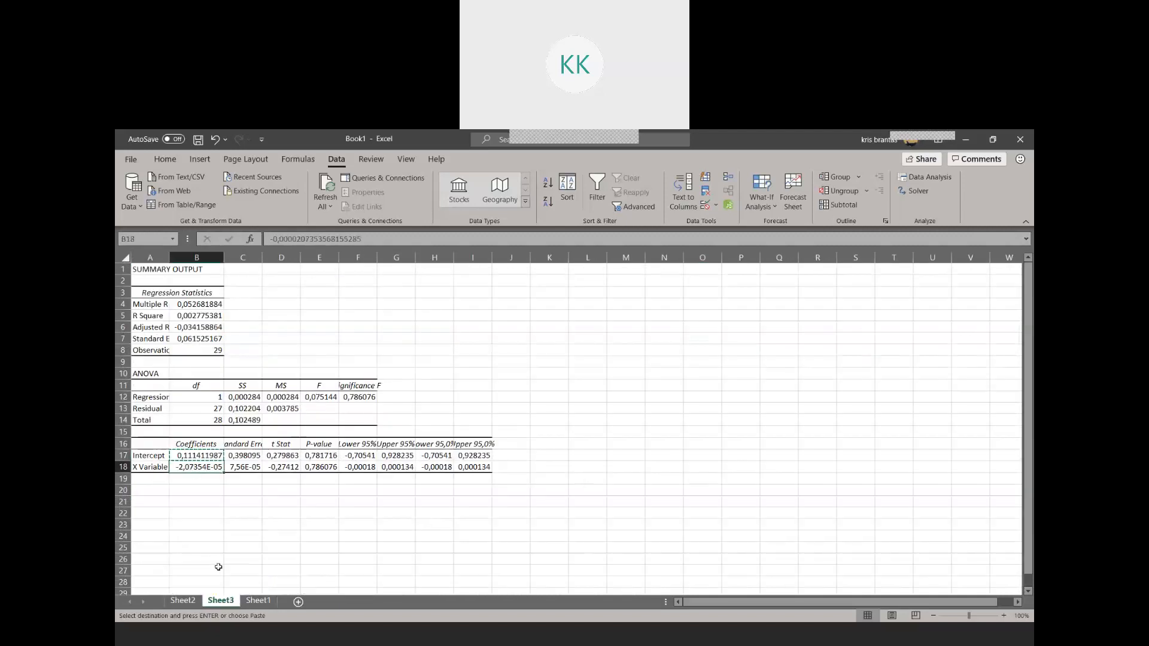
{"action": "left_click", "coordinate": [258, 601]}
{"action": "left_click", "coordinate": [771, 340]}
{"action": "key", "text": "ctrl+v"}
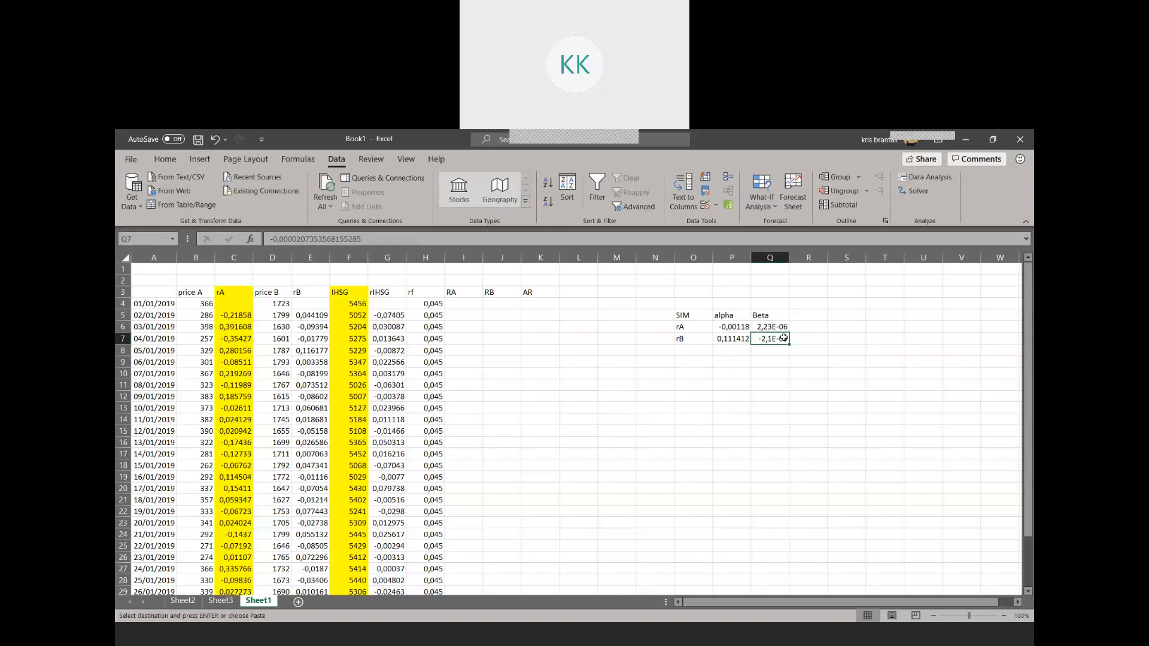
{"action": "left_click", "coordinate": [763, 329]}
{"action": "left_click", "coordinate": [771, 340]}
{"action": "left_click", "coordinate": [774, 329]}
{"action": "left_click", "coordinate": [773, 342]}
Add the row labels RA in O8 and RB in O9 below the existing SIM rows
{"action": "left_click", "coordinate": [692, 350]}
{"action": "type", "text": "R"}
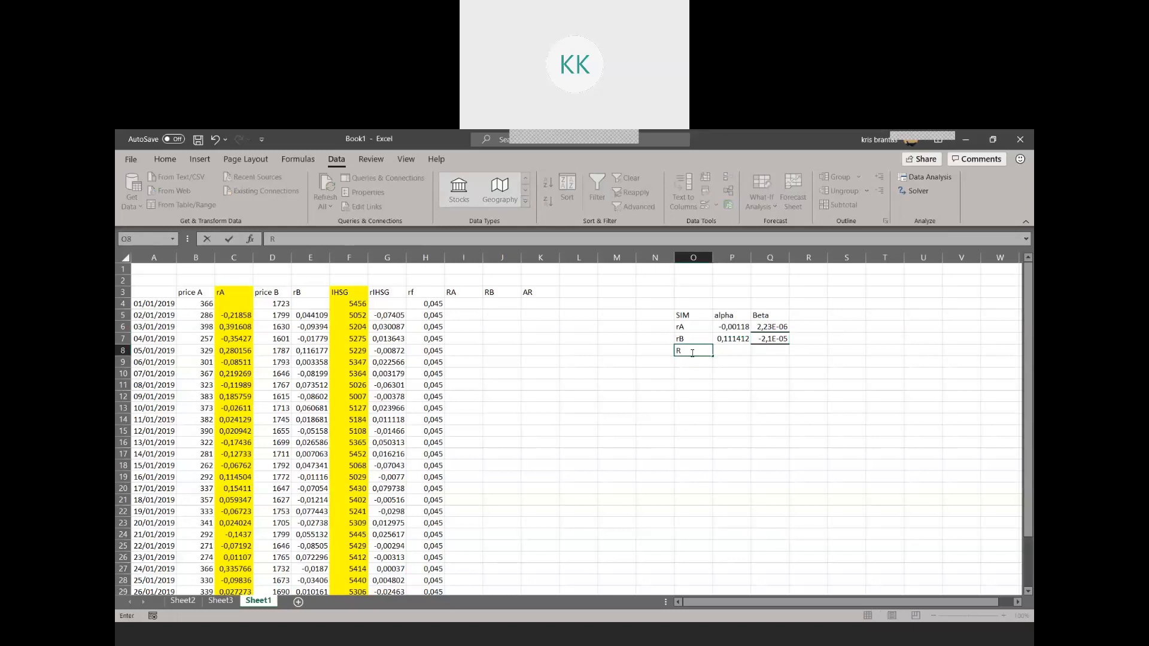
{"action": "key", "text": "Return"}
Calculate the first RA excess return in I5 with the formula =C5-H5
{"action": "key", "text": "Left"}
{"action": "key", "text": "Left"}
{"action": "key", "text": "Left"}
{"action": "key", "text": "Left"}
{"action": "key", "text": "Left"}
{"action": "key", "text": "Up"}
{"action": "key", "text": "Left"}
{"action": "key", "text": "Left"}
{"action": "key", "text": "Up"}
{"action": "key", "text": "Up"}
{"action": "key", "text": "Right"}
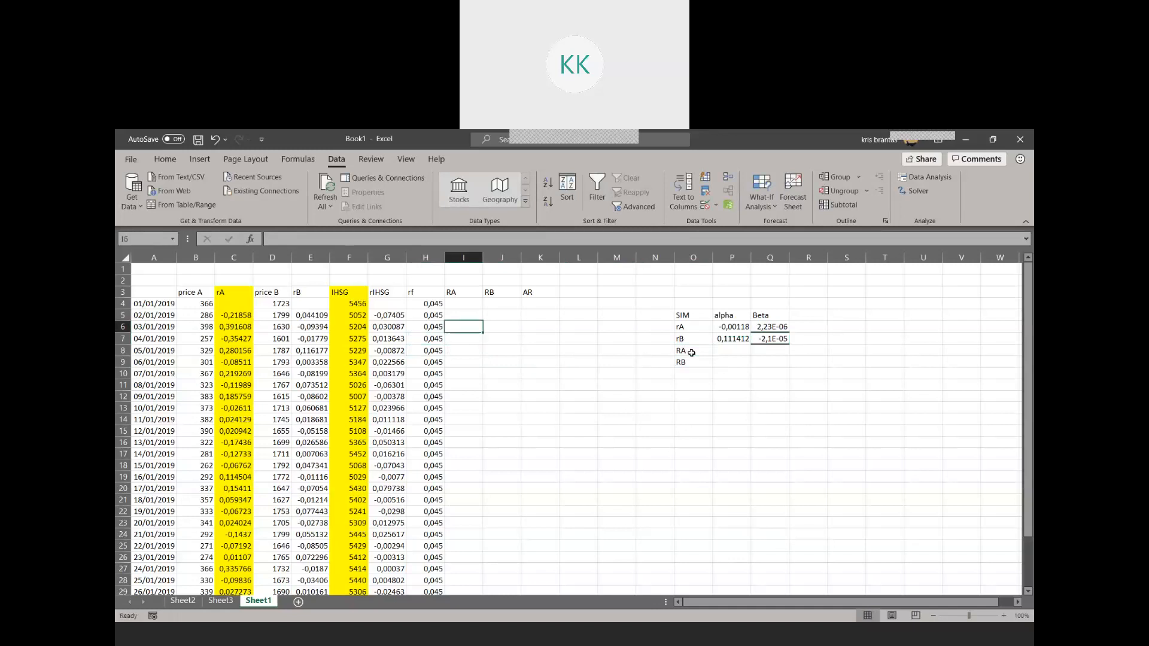
{"action": "key", "text": "Up"}
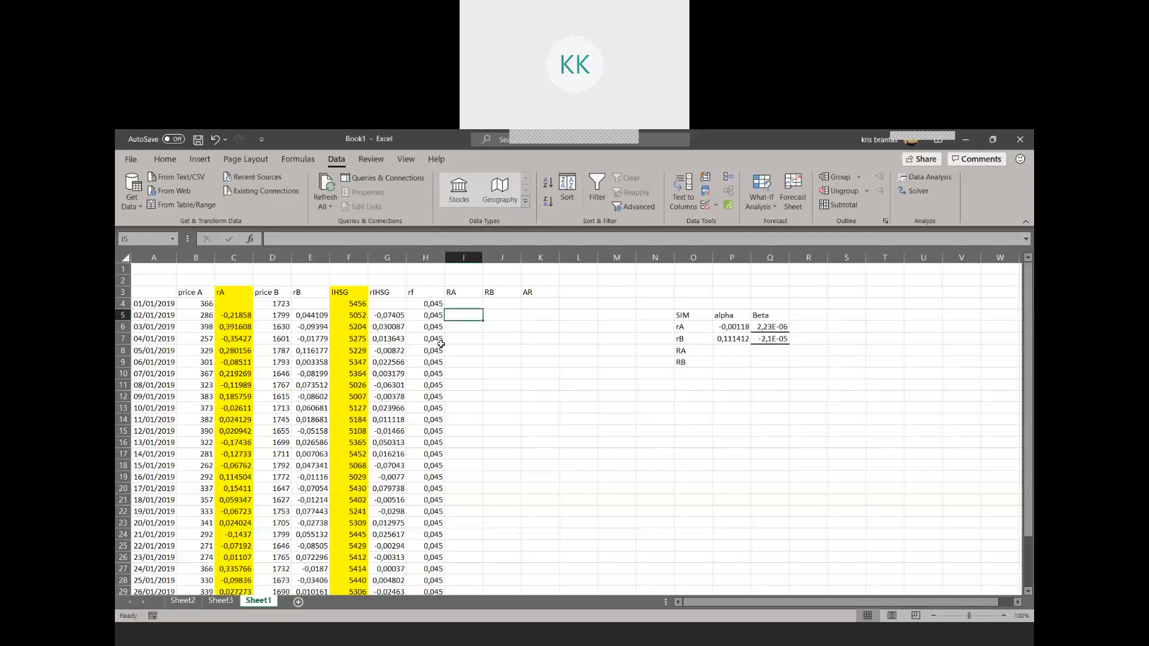
{"action": "left_click", "coordinate": [470, 304]}
{"action": "left_click", "coordinate": [470, 315]}
{"action": "type", "text": "="}
{"action": "left_click", "coordinate": [232, 314]}
{"action": "type", "text": "-"}
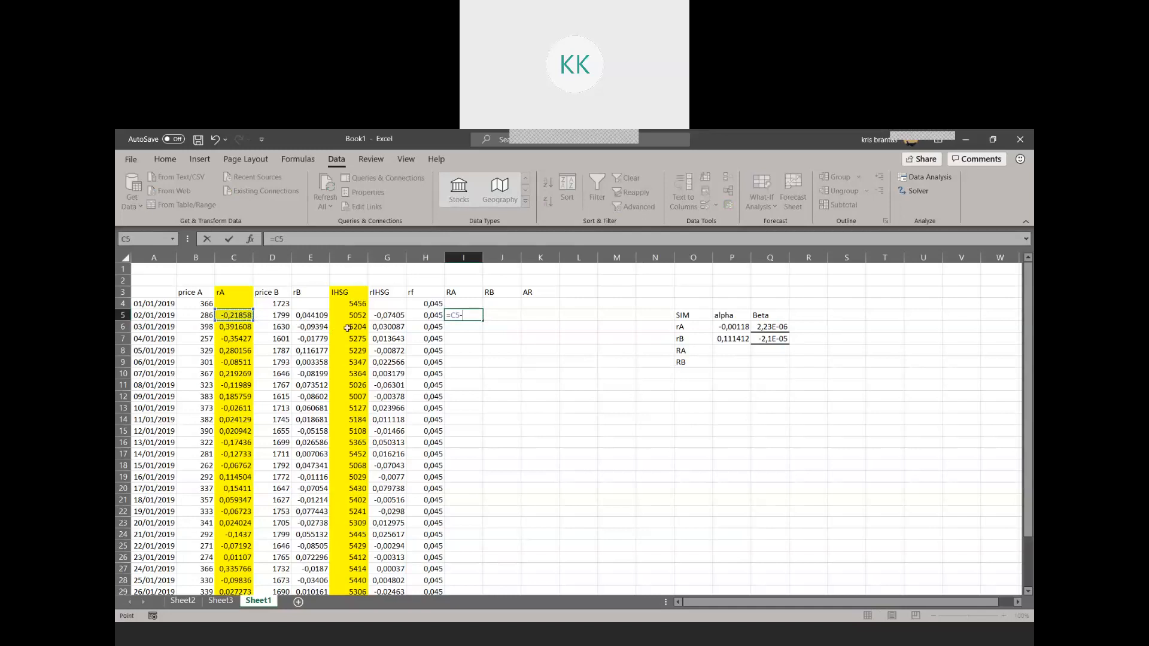
{"action": "left_click", "coordinate": [432, 315]}
{"action": "key", "text": "Return"}
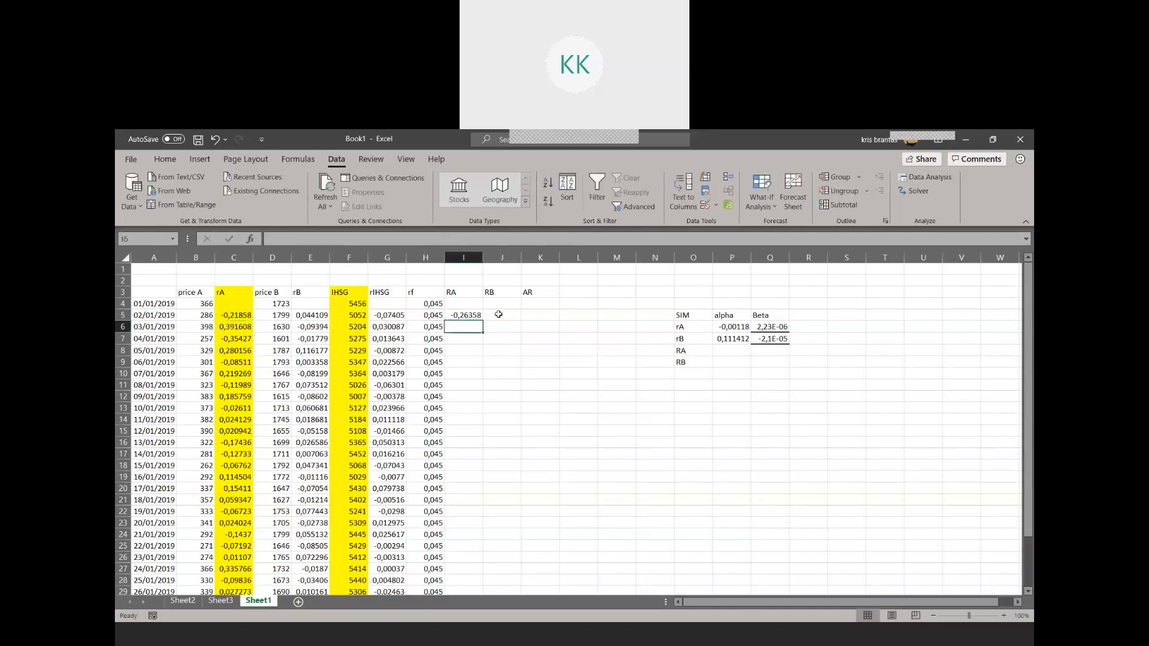
Calculate the first RB excess return in J5 with the formula =E5-H5
{"action": "left_click", "coordinate": [499, 315]}
{"action": "type", "text": "="}
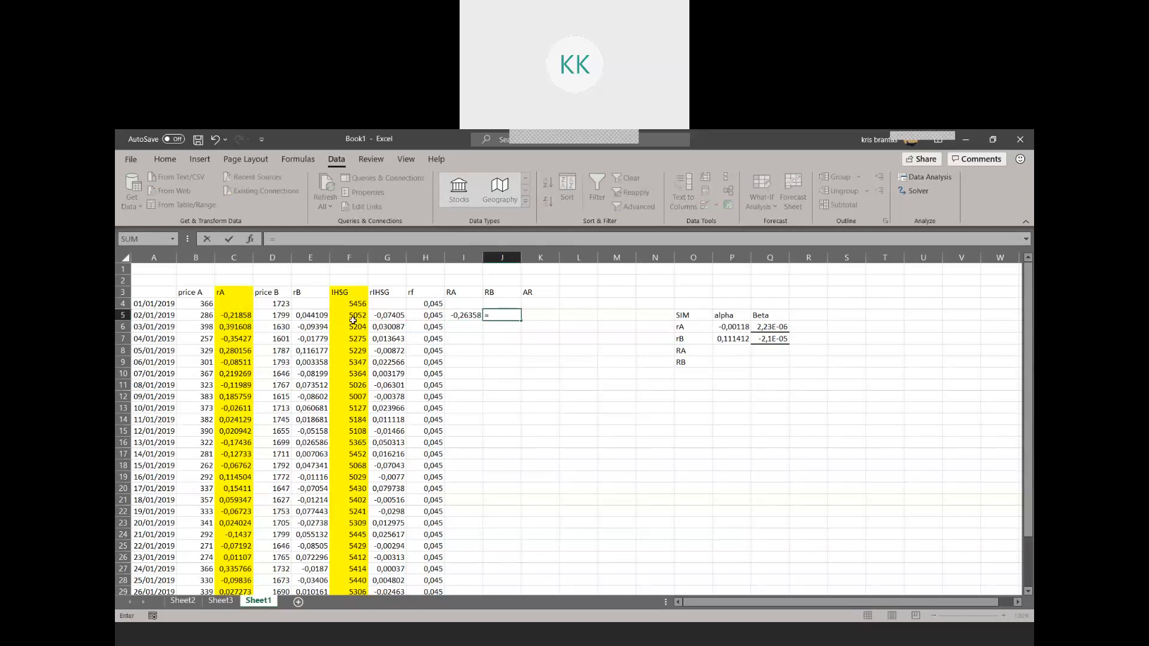
{"action": "left_click", "coordinate": [317, 323]}
{"action": "type", "text": "-"}
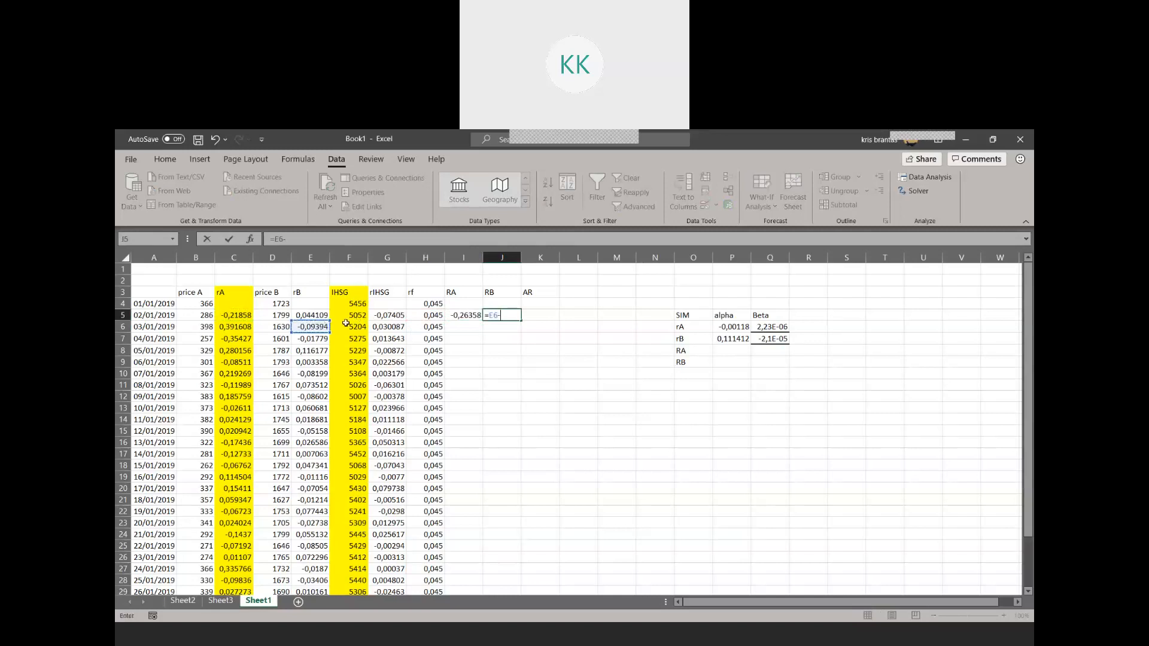
{"action": "key", "text": "BackSpace"}
{"action": "key", "text": "BackSpace"}
{"action": "key", "text": "BackSpace"}
{"action": "left_click", "coordinate": [320, 315]}
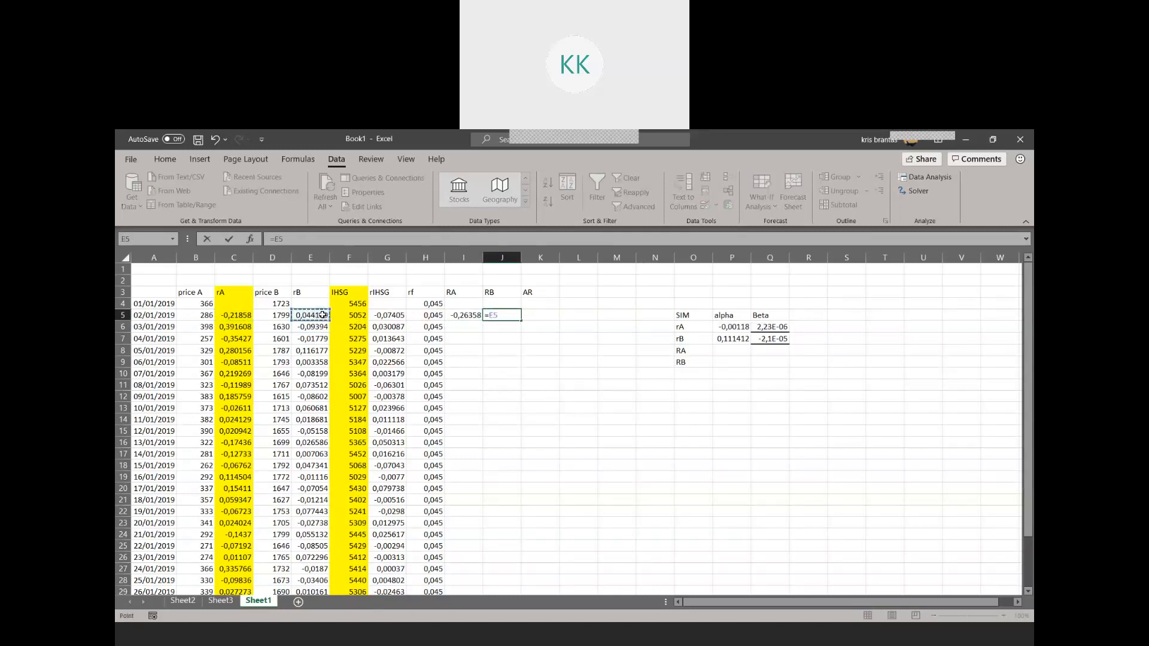
{"action": "type", "text": "-"}
{"action": "left_click", "coordinate": [430, 317]}
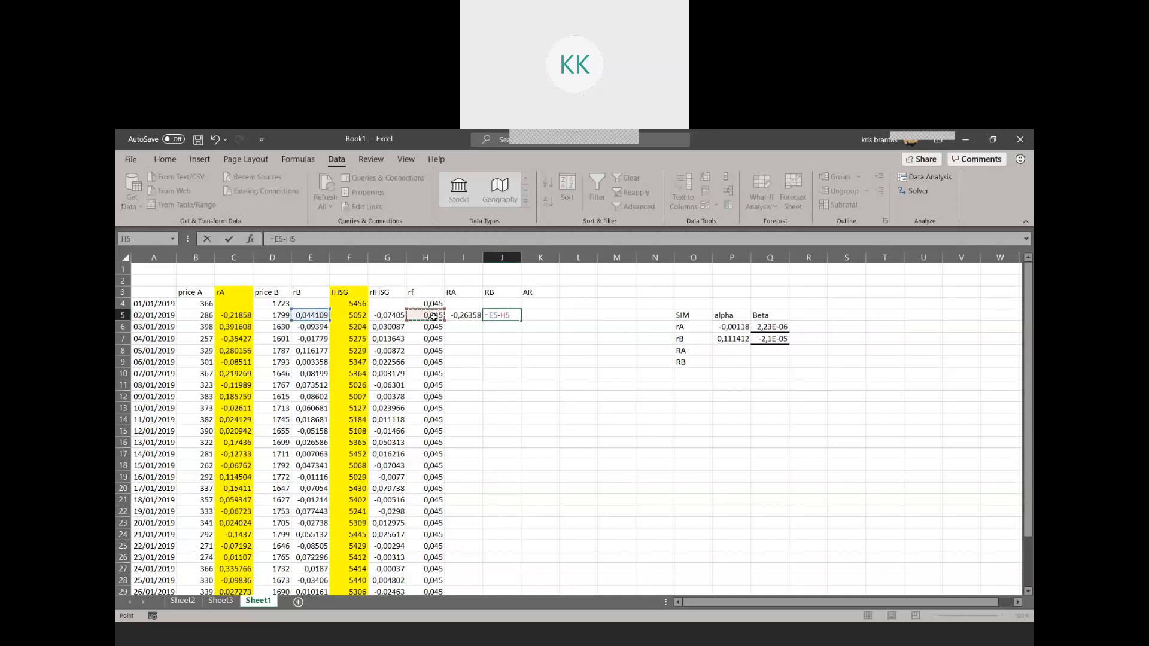
{"action": "key", "text": "Return"}
Replace the column header in K3 with RIHSG
{"action": "left_click", "coordinate": [534, 293]}
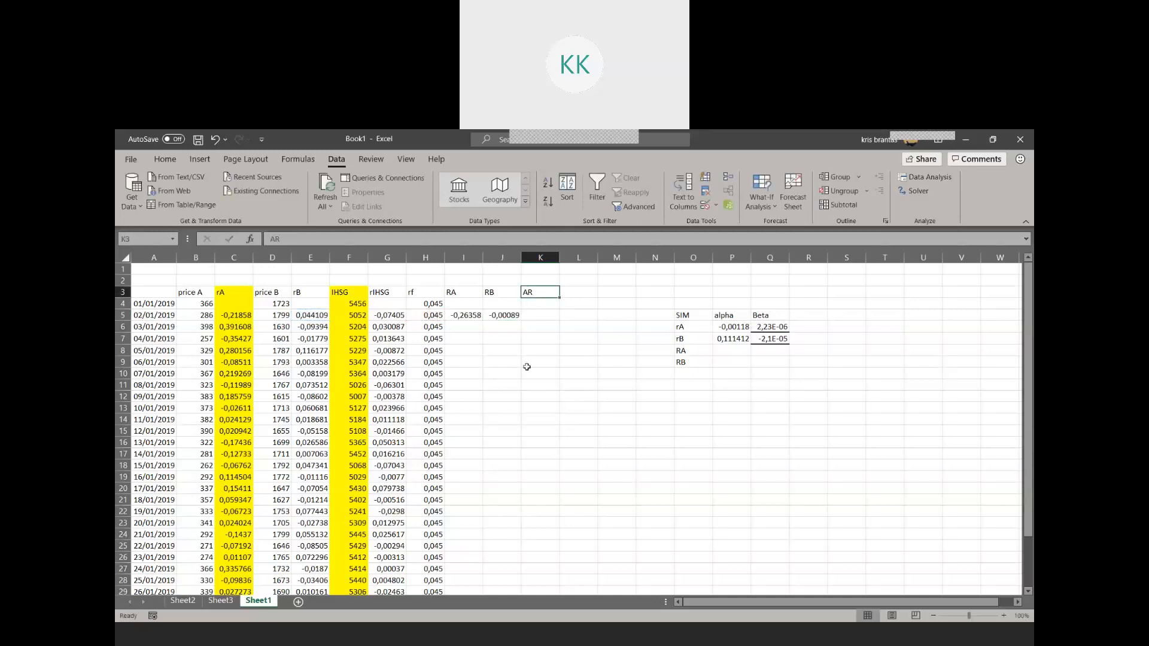
{"action": "type", "text": "RIHSG"}
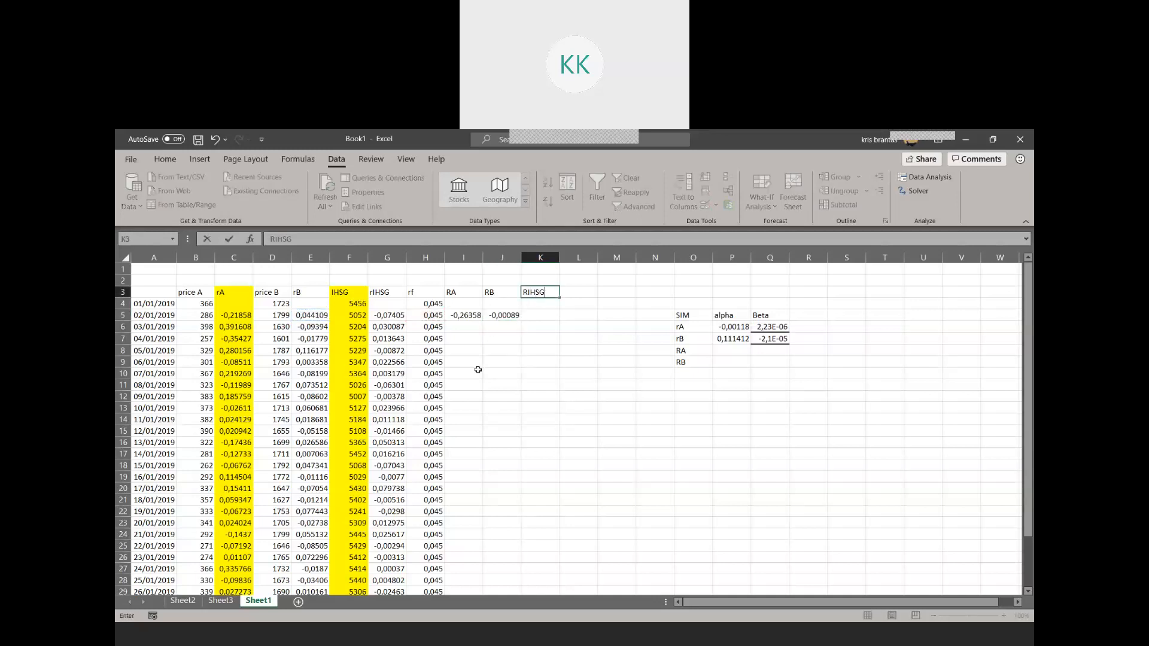
{"action": "key", "text": "Return"}
Calculate the first RIHSG excess return in K5 with the formula =G5-H5
{"action": "left_click", "coordinate": [529, 312]}
{"action": "type", "text": "=-"}
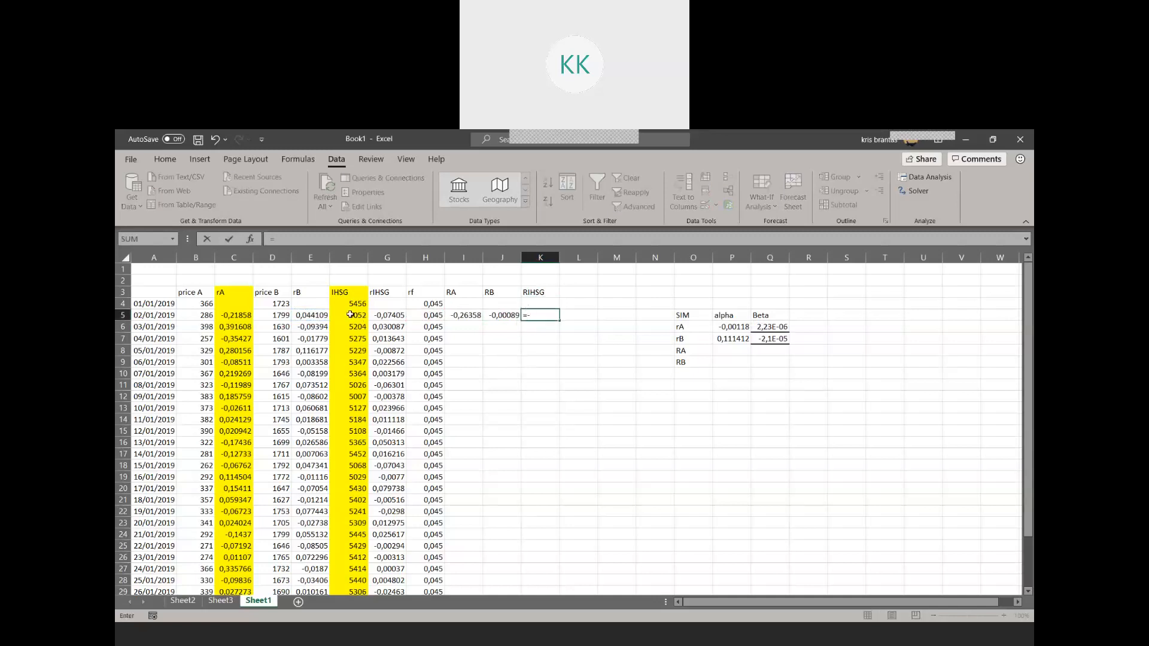
{"action": "left_click", "coordinate": [385, 315]}
{"action": "type", "text": "-"}
{"action": "left_click", "coordinate": [438, 315]}
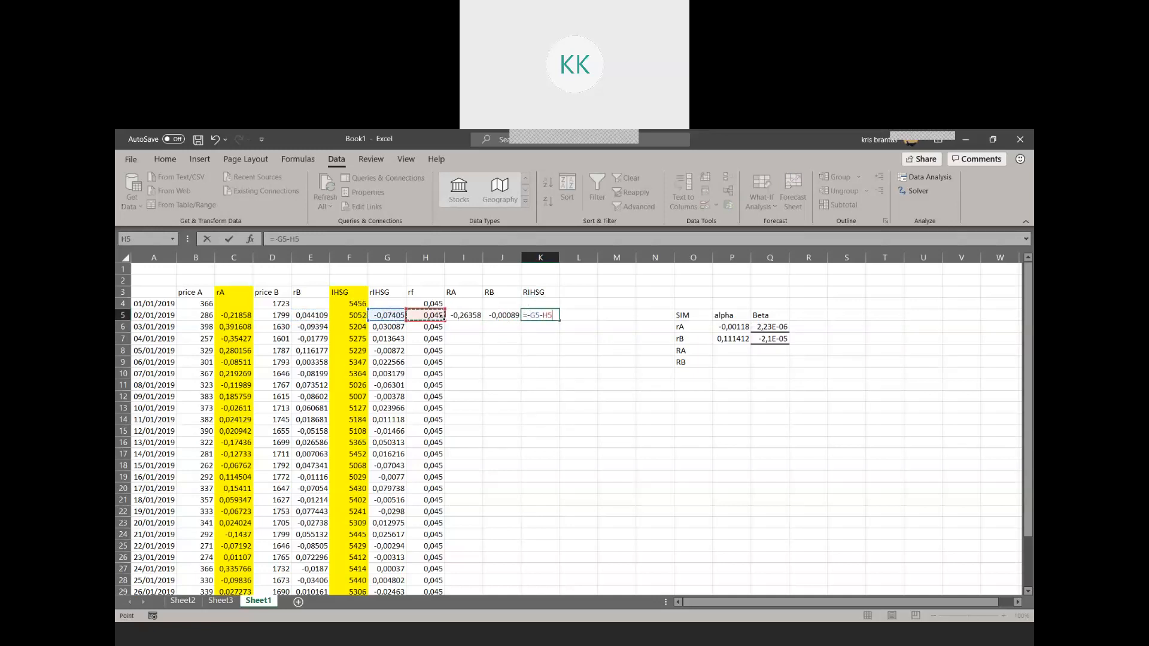
{"action": "left_click", "coordinate": [530, 317]}
{"action": "key", "text": "BackSpace"}
{"action": "key", "text": "Return"}
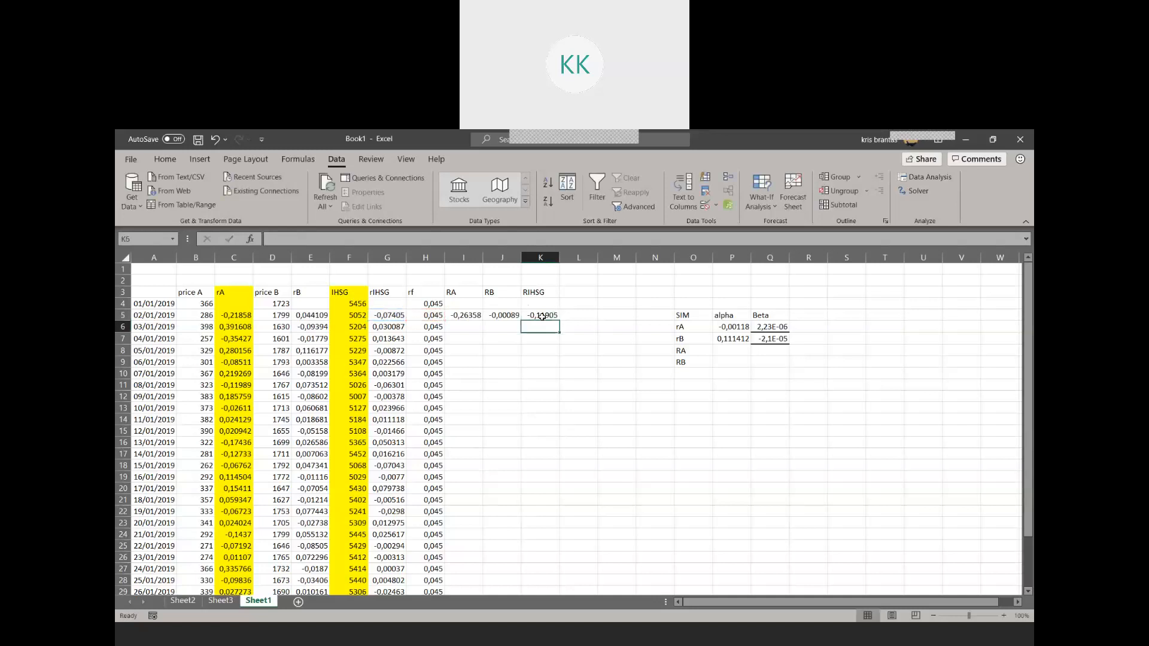
Check which cells the excess return formulas in K5, J5 and I5 refer to
{"action": "left_click", "coordinate": [473, 314]}
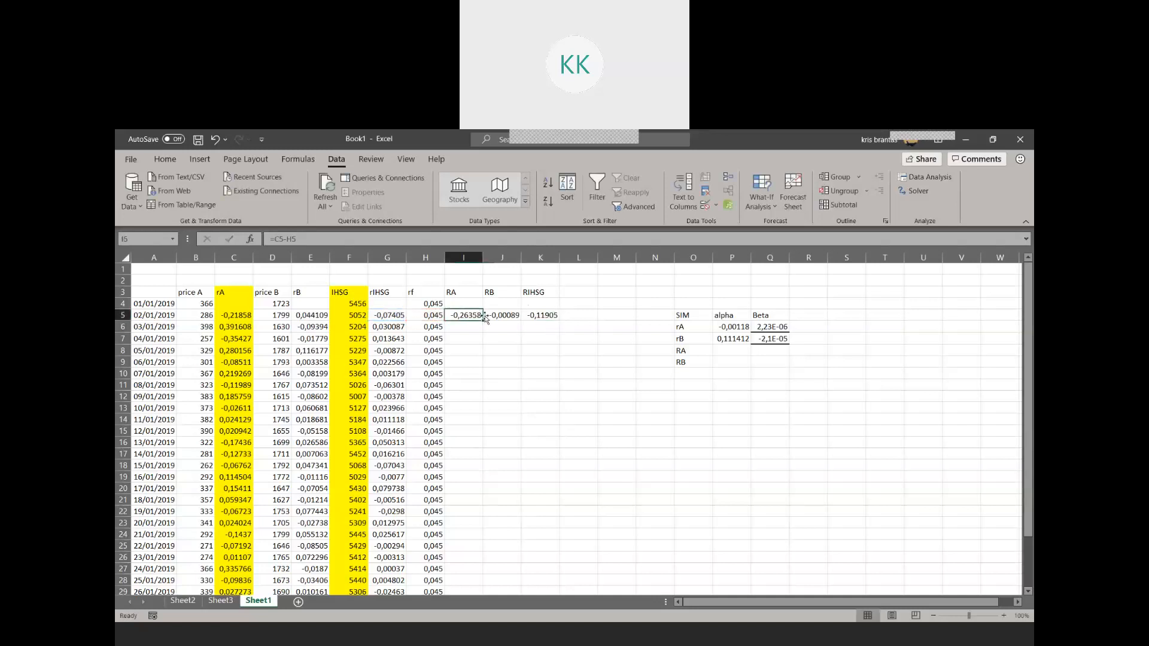
{"action": "left_click", "coordinate": [393, 315]}
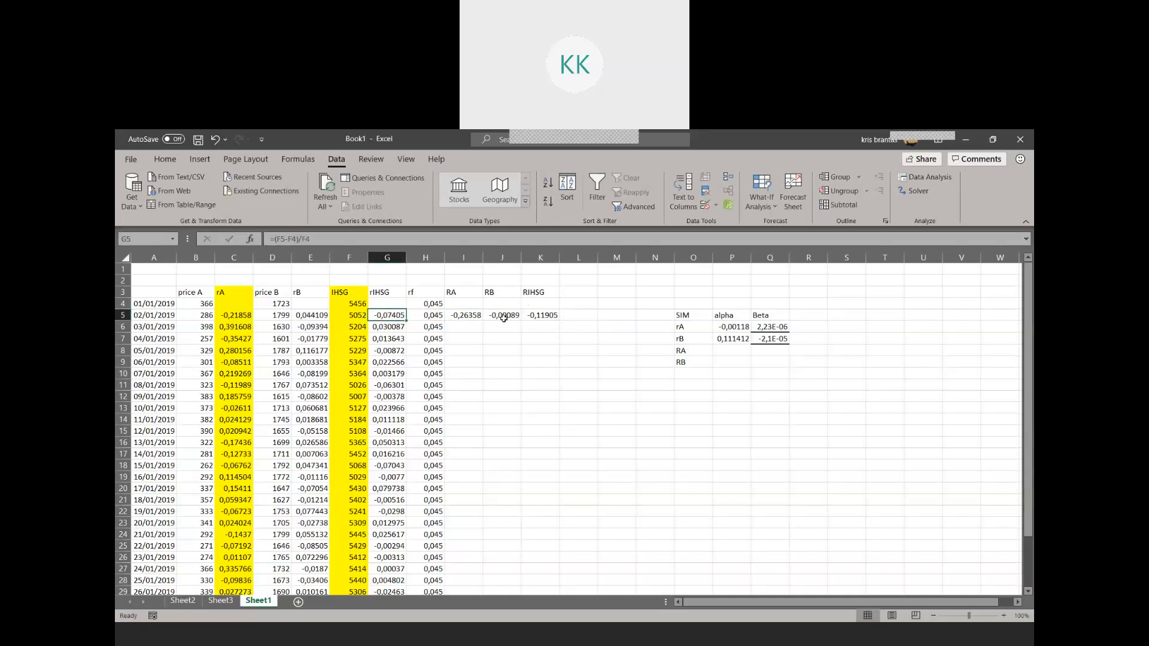
{"action": "left_click", "coordinate": [546, 316]}
{"action": "left_click", "coordinate": [486, 238]}
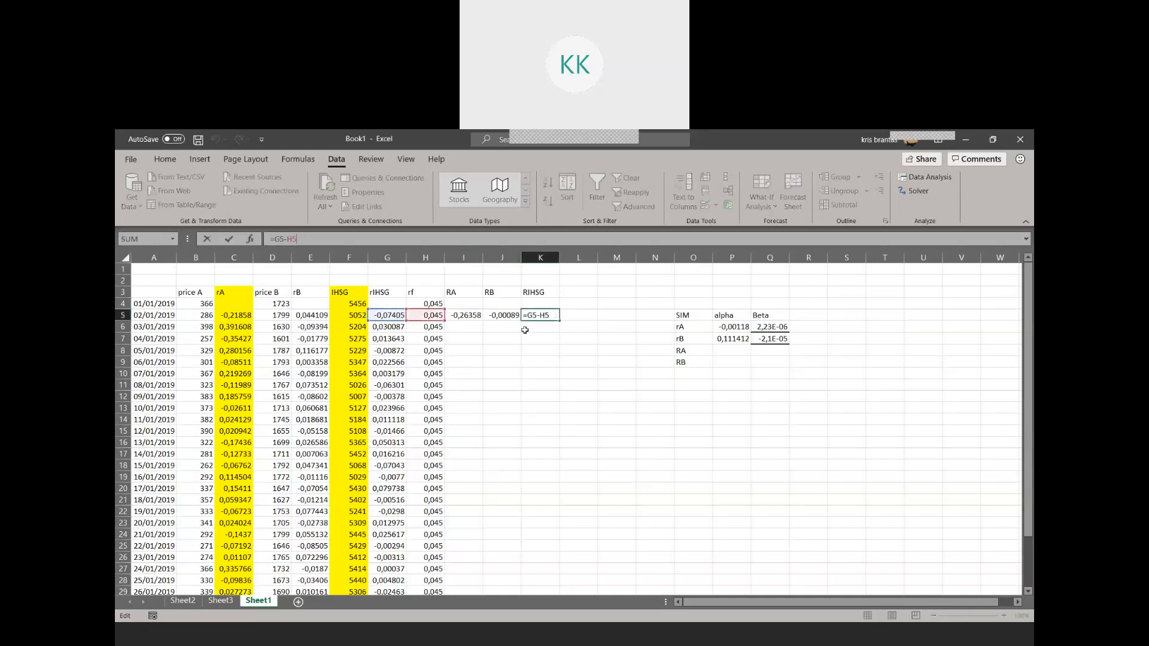
{"action": "left_click", "coordinate": [510, 315]}
{"action": "left_click", "coordinate": [468, 238]}
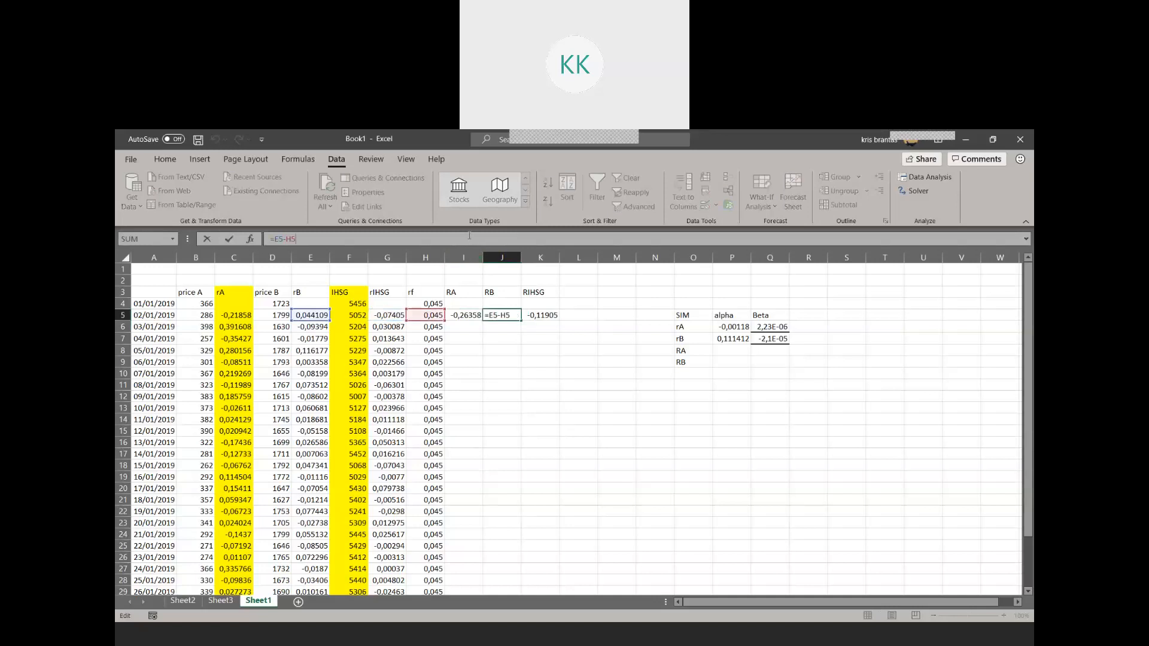
{"action": "left_click", "coordinate": [464, 315]}
{"action": "left_click", "coordinate": [438, 239]}
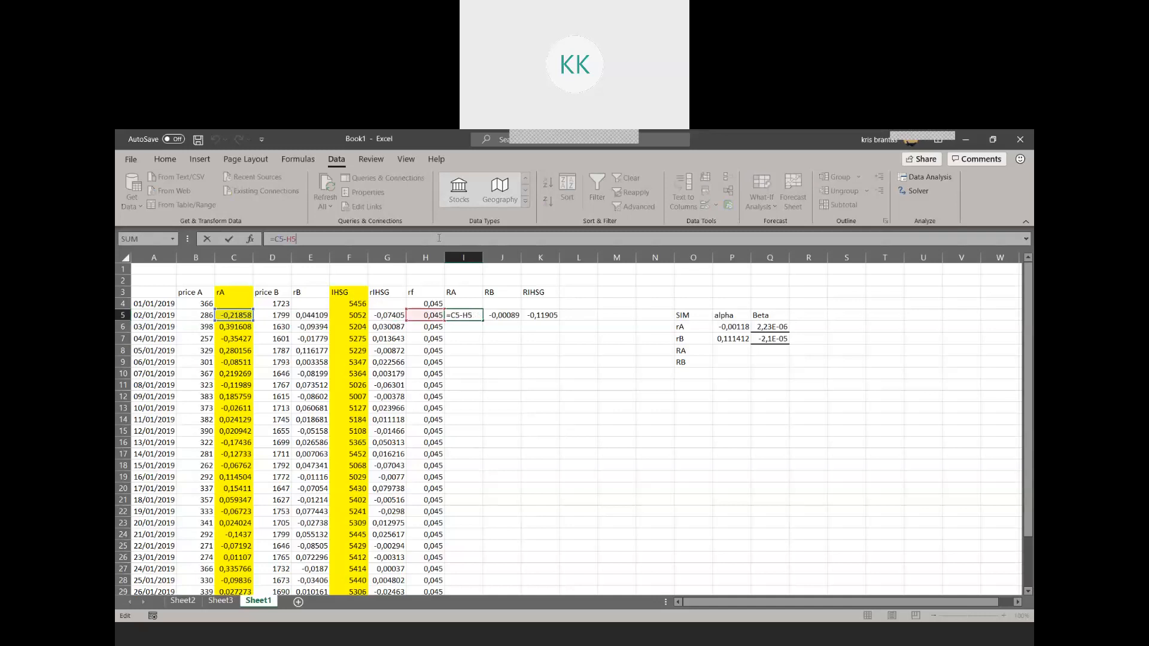
{"action": "key", "text": "Return"}
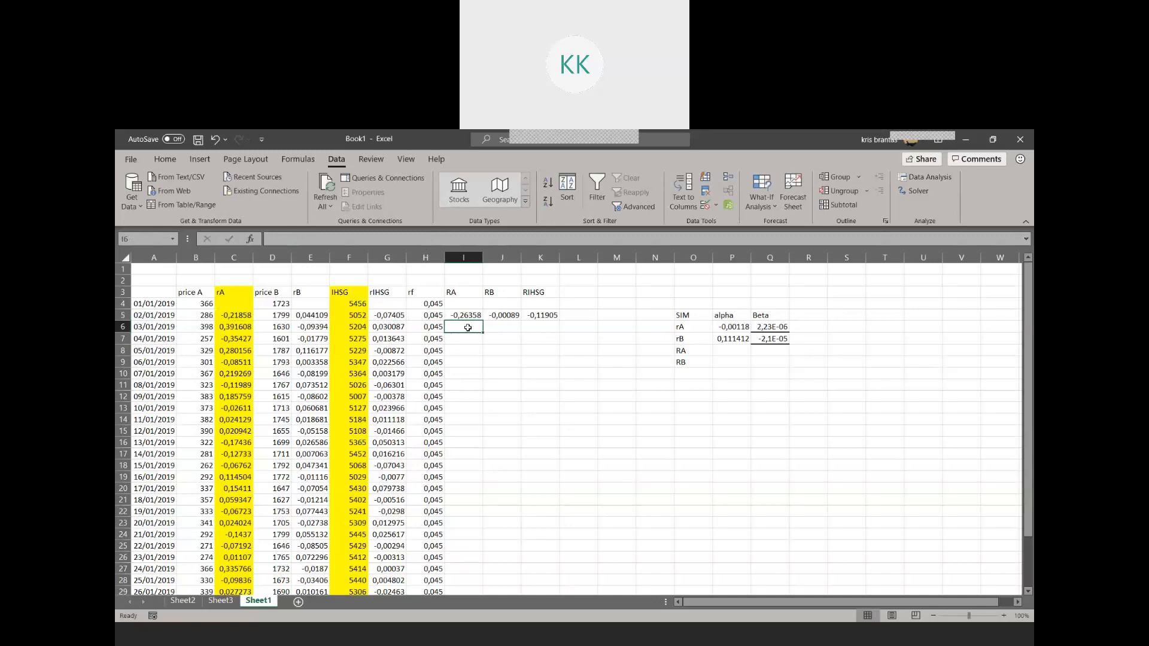
Fill the RA, RB and RIHSG formulas from I5:K5 down to row 33
{"action": "left_click_drag", "start_coordinate": [461, 316], "coordinate": [546, 569]}
{"action": "scroll", "coordinate": [551, 487], "scroll_direction": "up", "scroll_amount": 2}
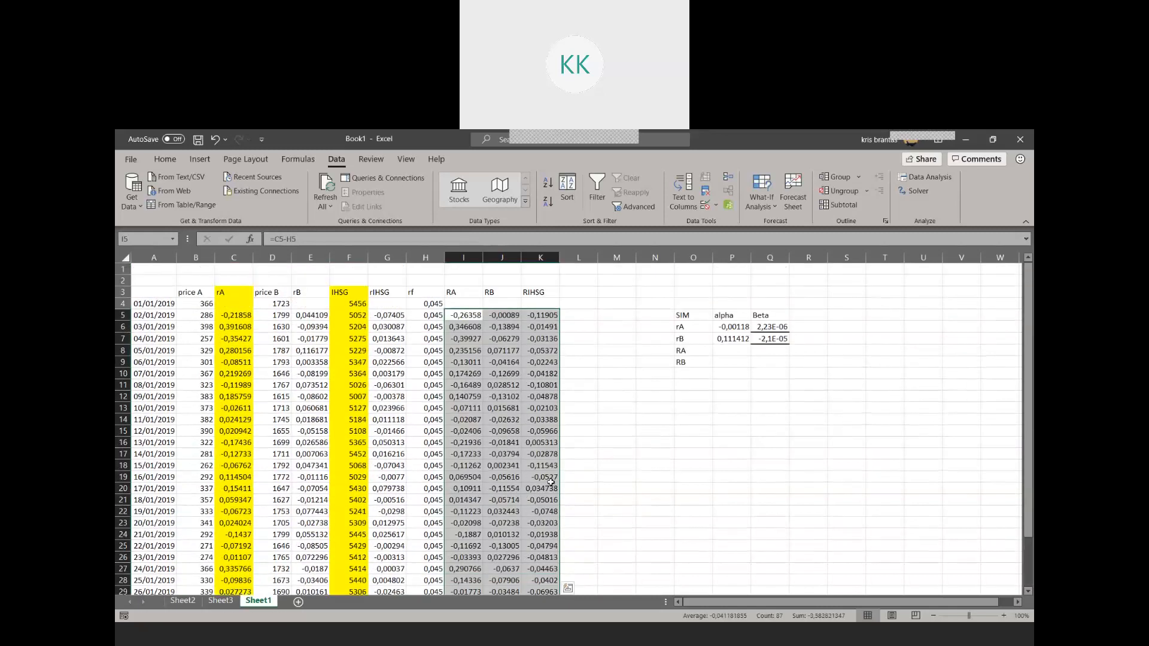
{"action": "left_click", "coordinate": [616, 430]}
Run a regression with RA (I5:I33) as the Y range and RIHSG (K5:K33) as the X range, output to a new worksheet
{"action": "left_click", "coordinate": [924, 177]}
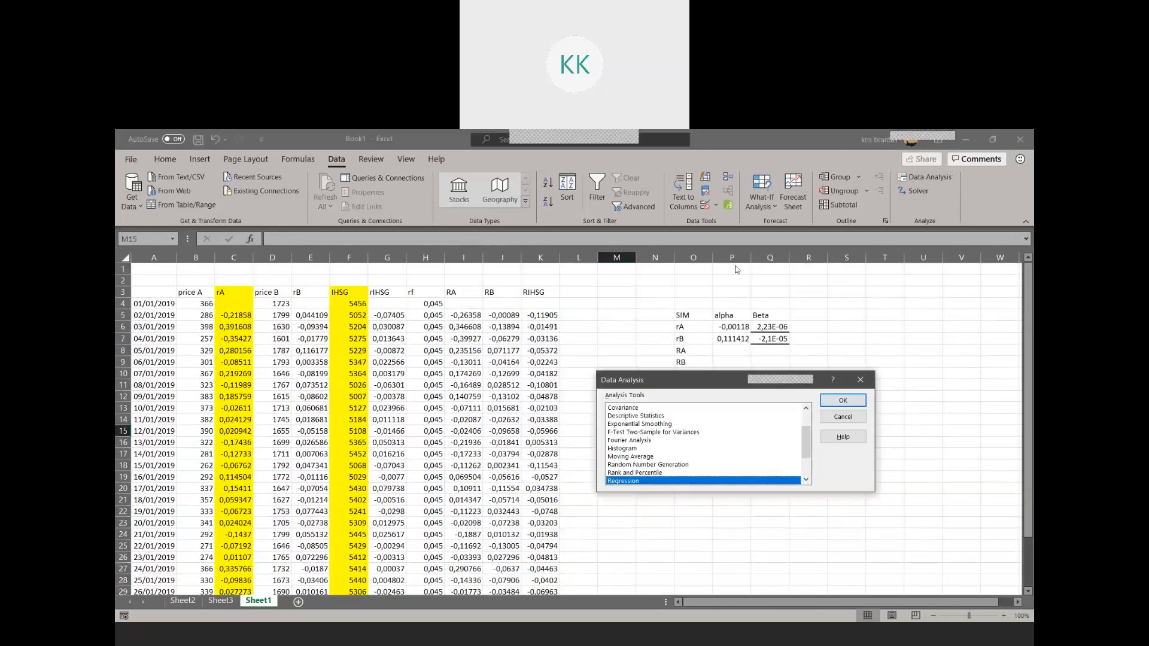
{"action": "left_click", "coordinate": [843, 400]}
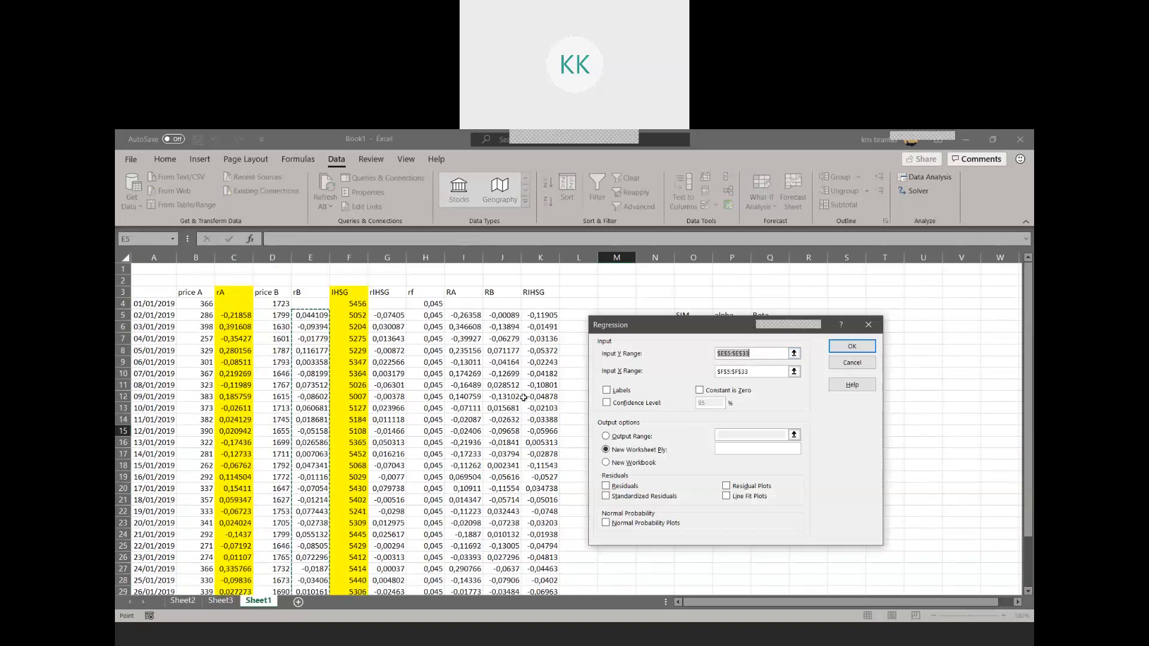
{"action": "left_click_drag", "start_coordinate": [462, 314], "coordinate": [450, 623]}
{"action": "left_click_drag", "start_coordinate": [460, 573], "coordinate": [460, 573]}
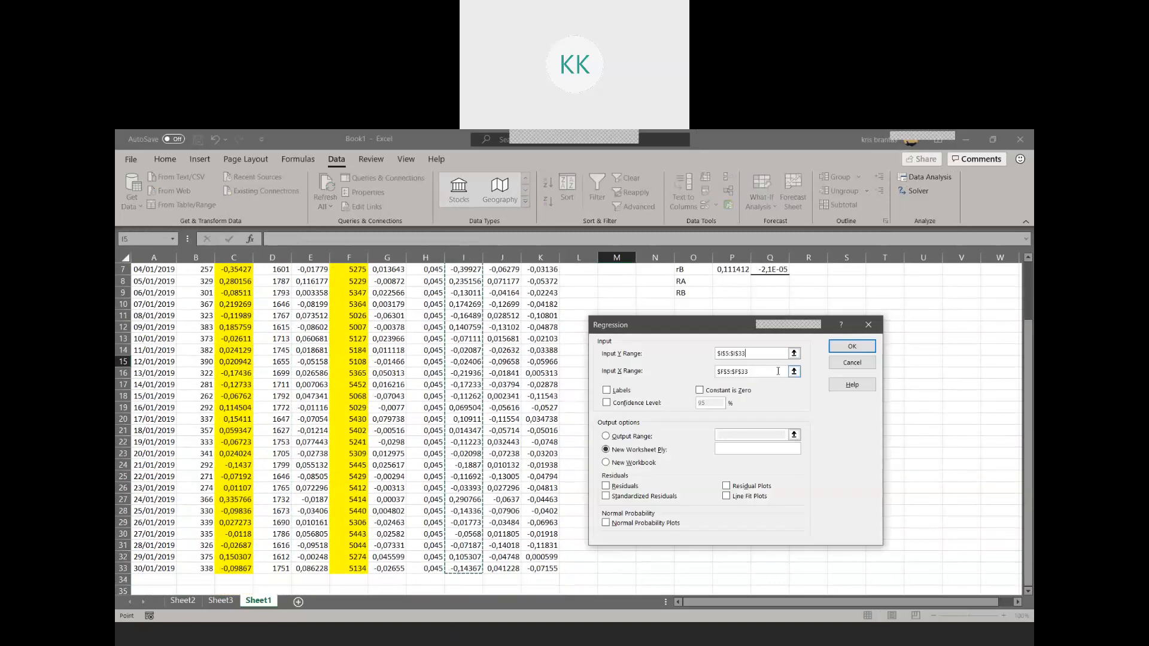
{"action": "key", "text": "Tab"}
{"action": "key", "text": "BackSpace"}
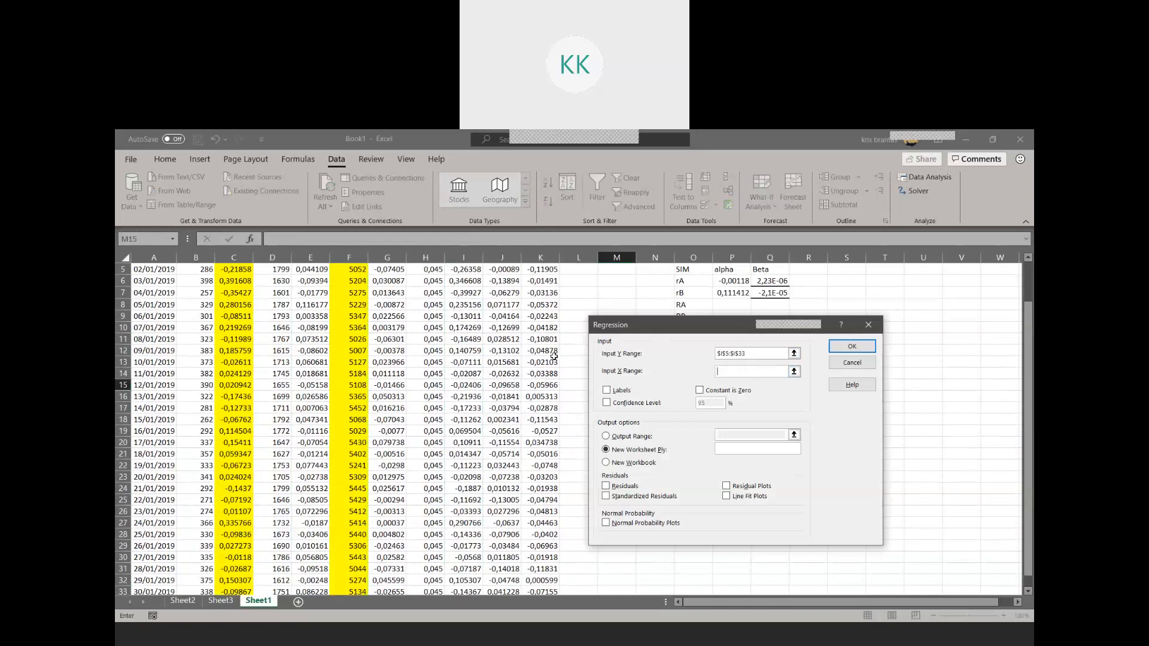
{"action": "scroll", "coordinate": [566, 344], "scroll_direction": "up", "scroll_amount": 2}
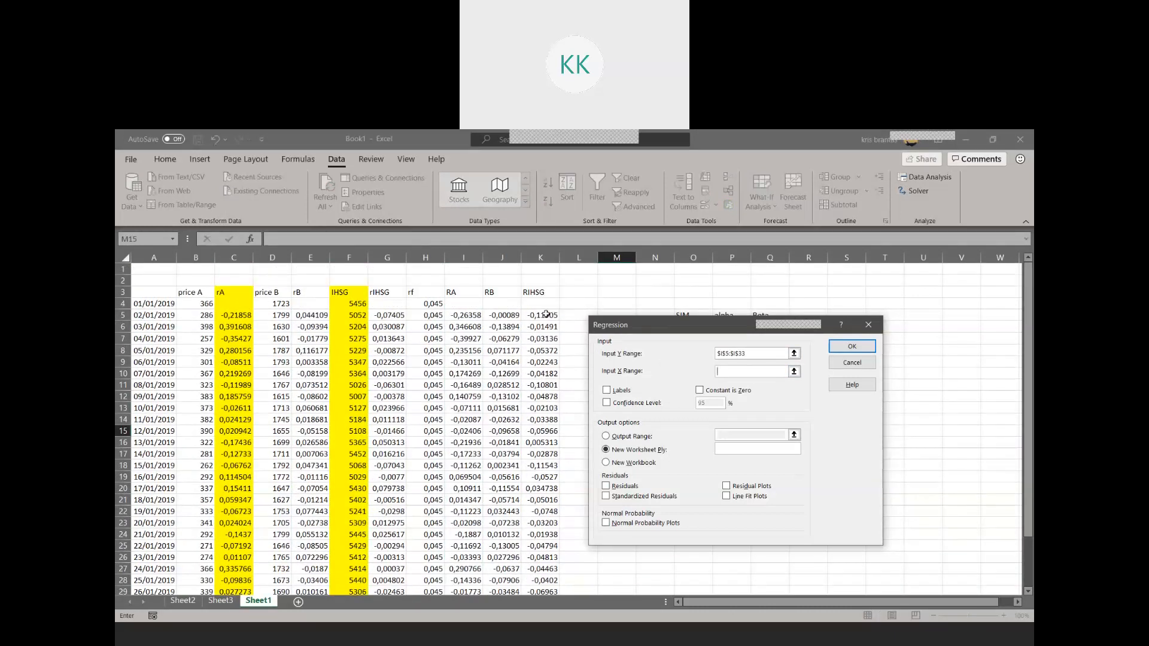
{"action": "left_click_drag", "start_coordinate": [546, 313], "coordinate": [545, 569]}
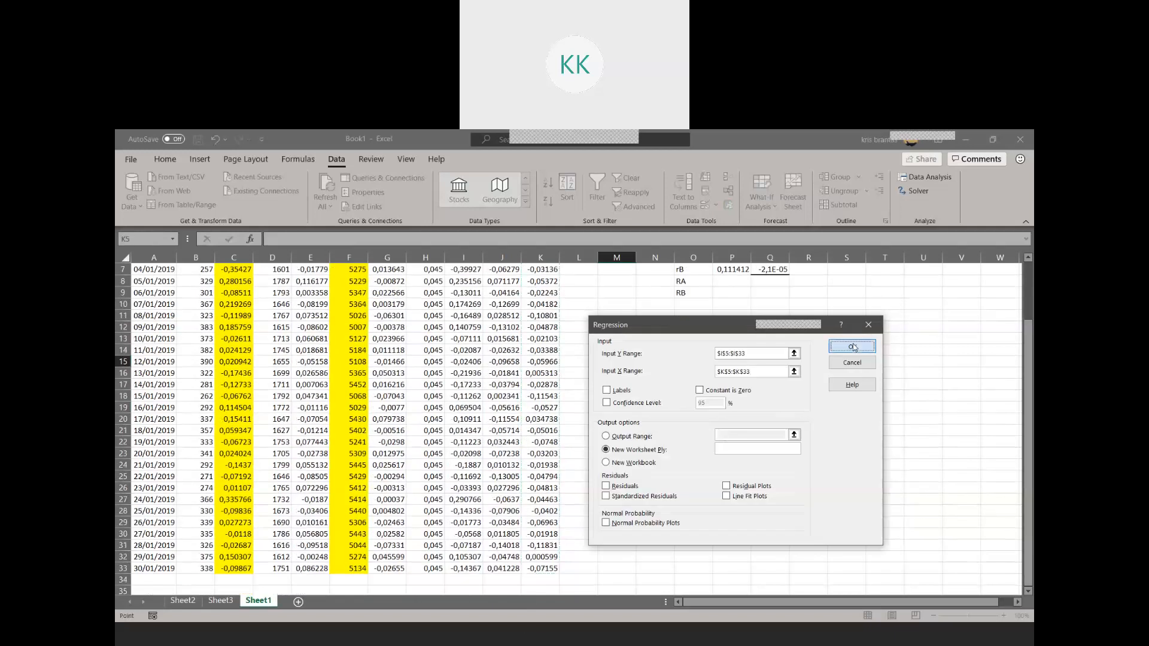
{"action": "left_click", "coordinate": [852, 347]}
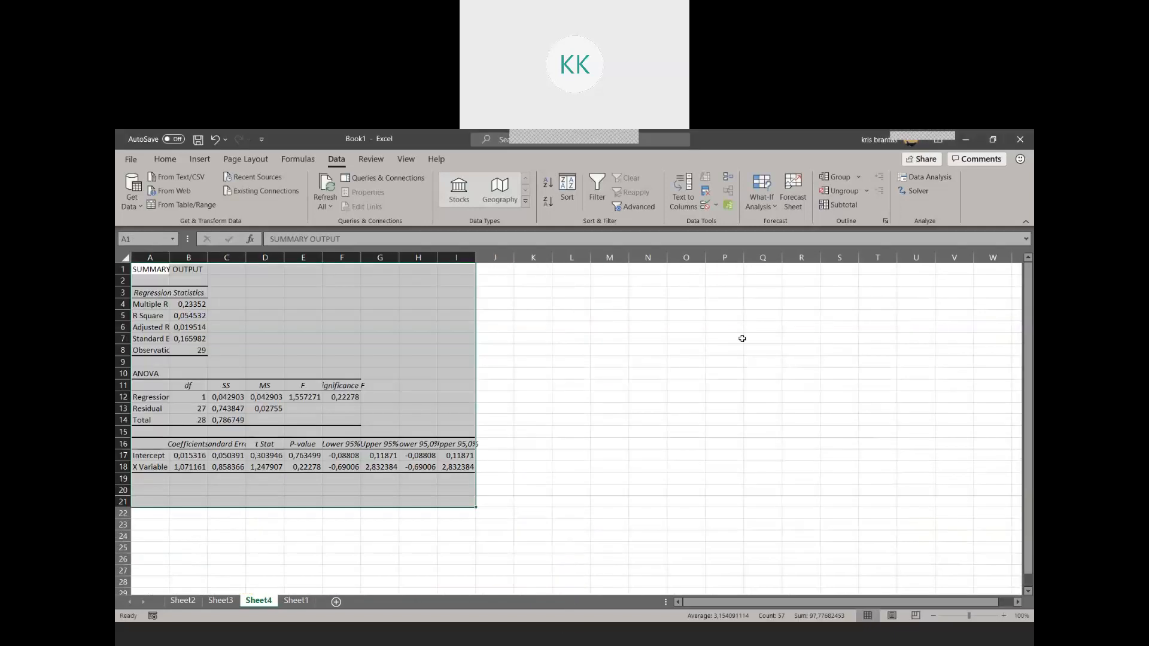
Widen columns B and C of the RA regression output and copy its X Variable coefficient into RA's Beta cell Q8 on Sheet1
{"action": "double_click", "coordinate": [208, 258]}
{"action": "double_click", "coordinate": [259, 257]}
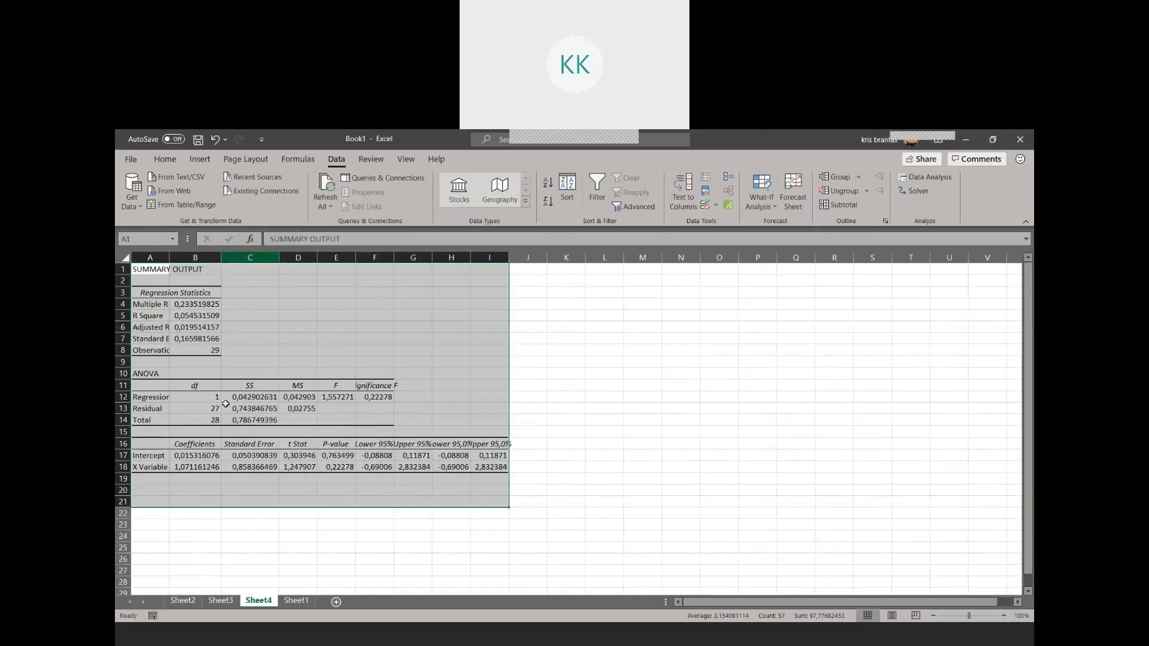
{"action": "left_click", "coordinate": [198, 468]}
{"action": "key", "text": "ctrl+c"}
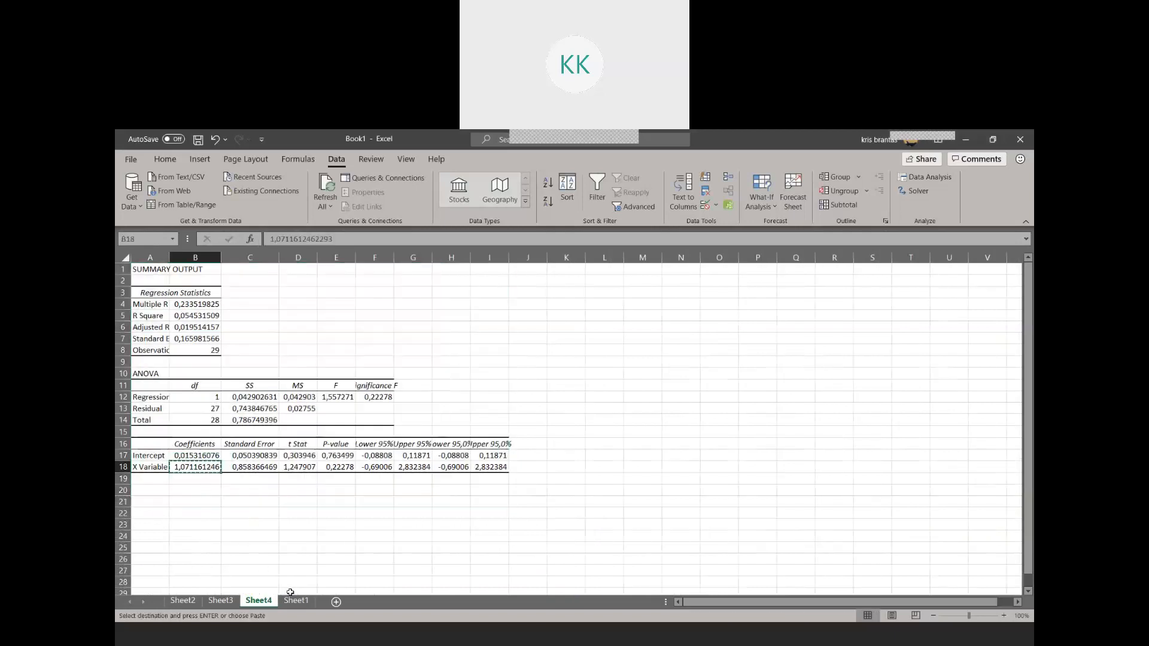
{"action": "left_click", "coordinate": [299, 600]}
{"action": "scroll", "coordinate": [759, 397], "scroll_direction": "up", "scroll_amount": 2}
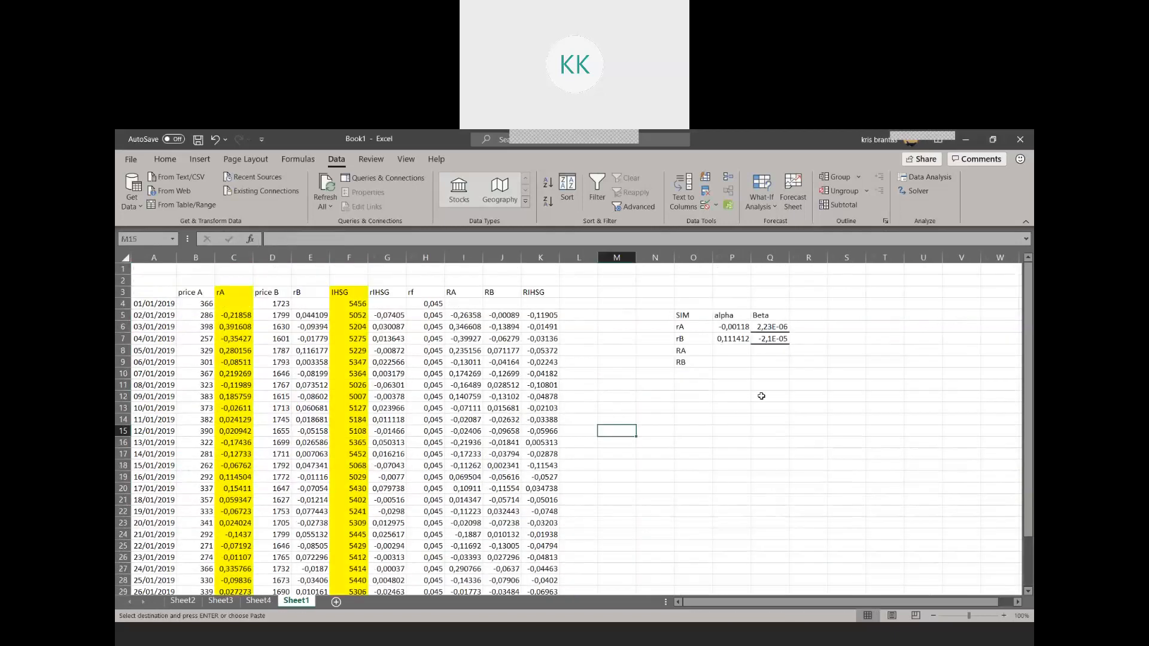
{"action": "left_click", "coordinate": [773, 354]}
{"action": "key", "text": "ctrl+v"}
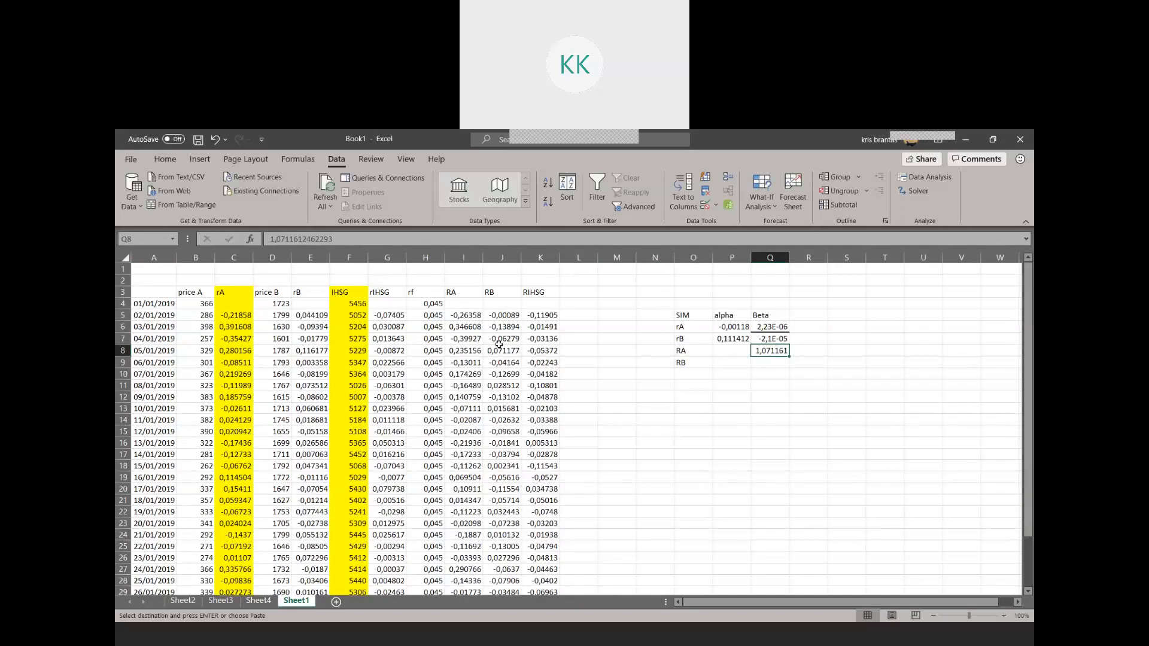
Copy the intercept coefficient from the RA regression output on Sheet4 into RA's alpha cell P8 on Sheet1
{"action": "left_click", "coordinate": [258, 600]}
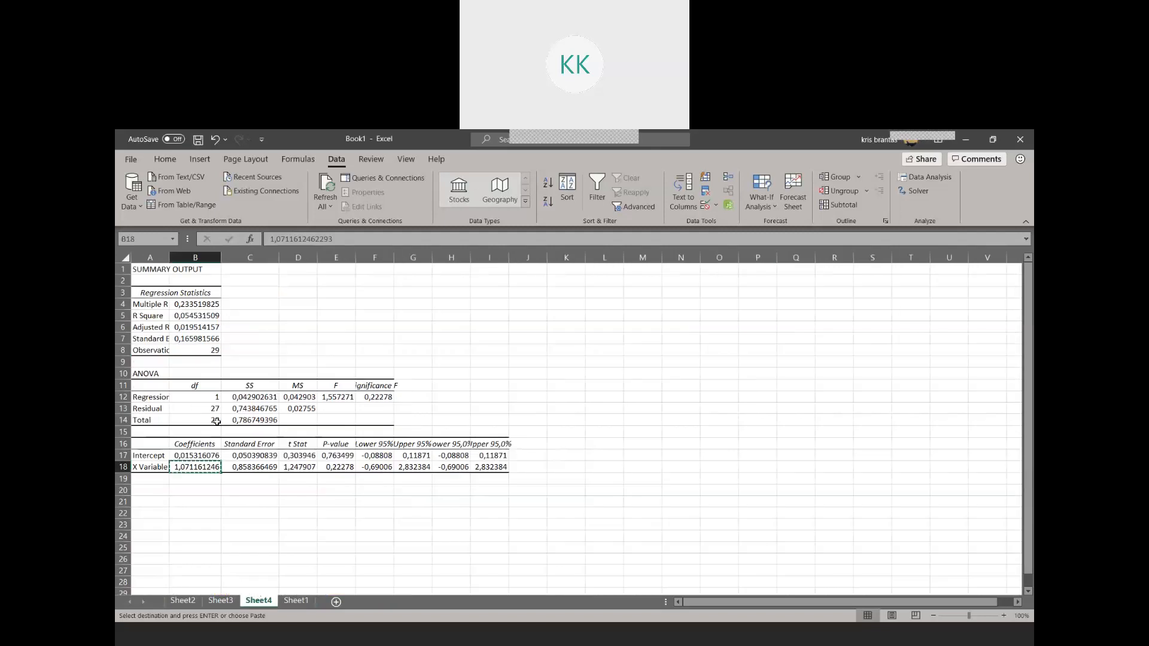
{"action": "left_click", "coordinate": [199, 451]}
{"action": "key", "text": "ctrl+c"}
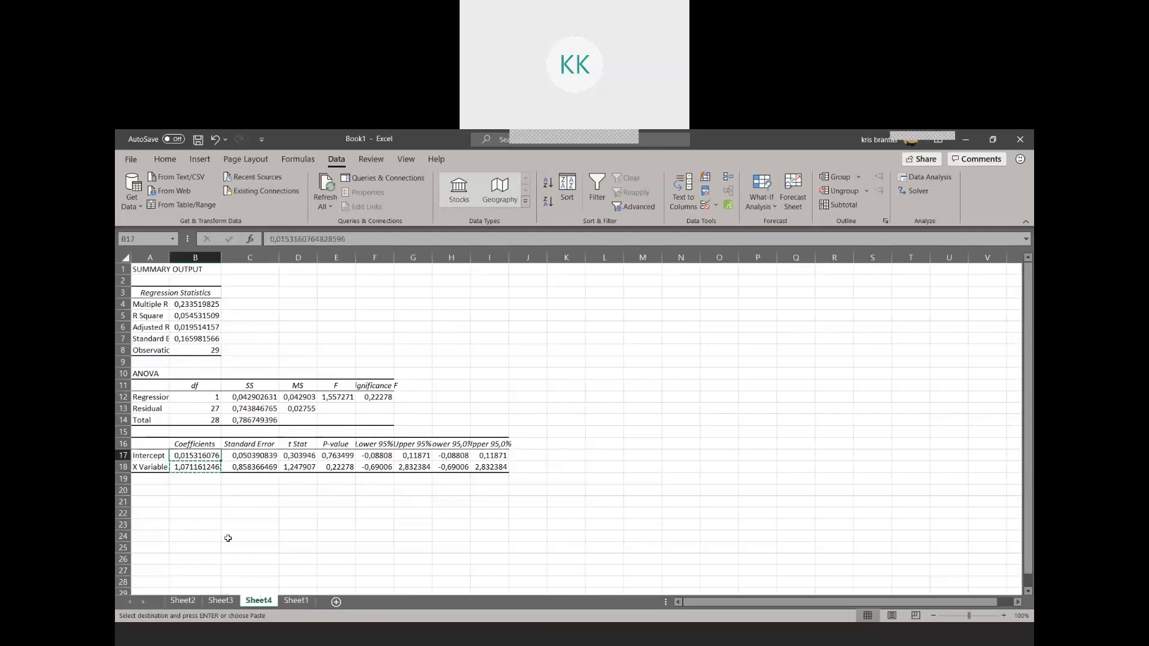
{"action": "left_click", "coordinate": [298, 600]}
{"action": "left_click", "coordinate": [735, 351]}
{"action": "key", "text": "ctrl+v"}
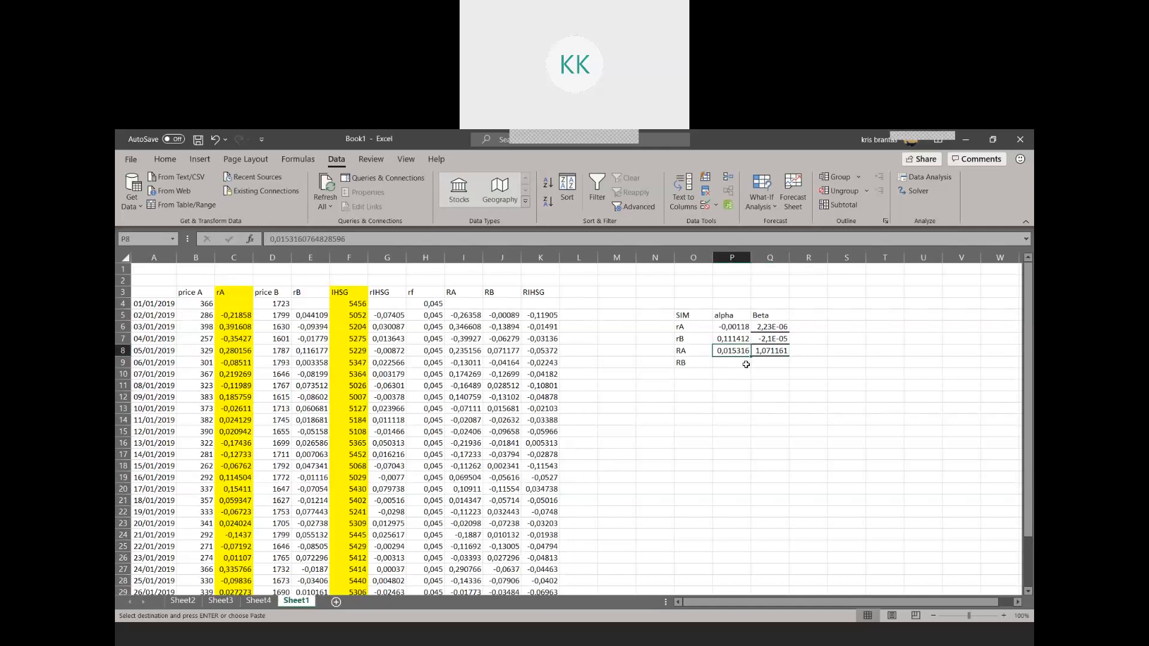
Run a regression with RB (J5:J33) as the Y range, keeping RIHSG (K5:K33) as the X range
{"action": "left_click", "coordinate": [926, 177]}
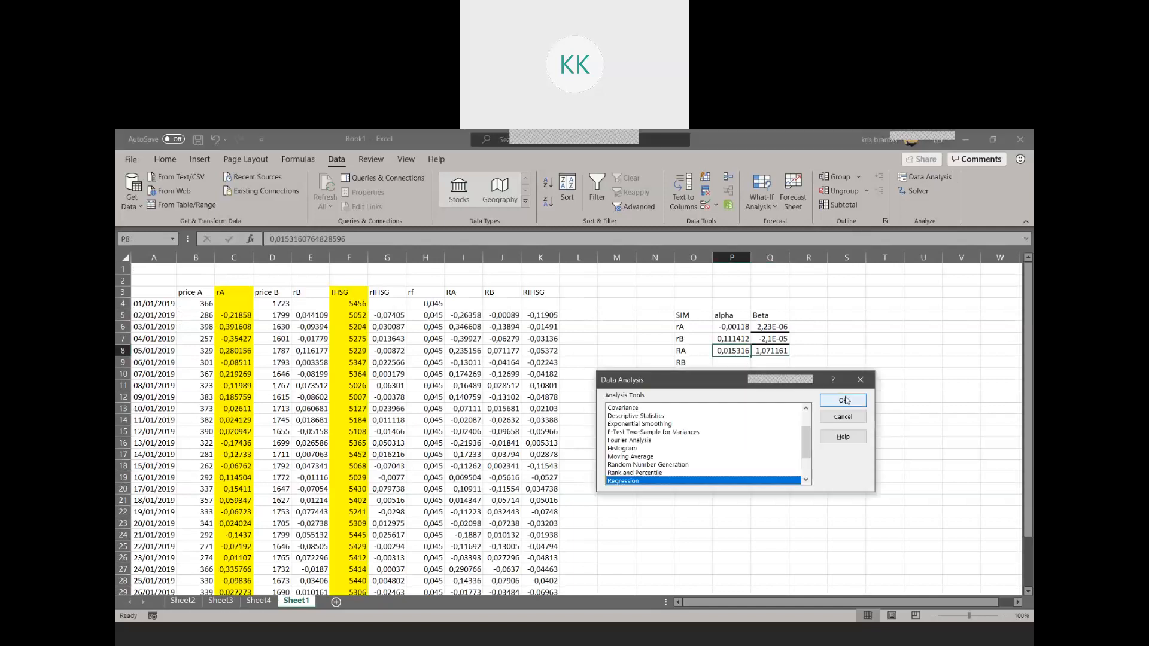
{"action": "left_click", "coordinate": [844, 400]}
{"action": "scroll", "coordinate": [505, 413], "scroll_direction": "up", "scroll_amount": 2}
{"action": "left_click_drag", "start_coordinate": [502, 316], "coordinate": [505, 568]}
{"action": "left_click", "coordinate": [850, 350]}
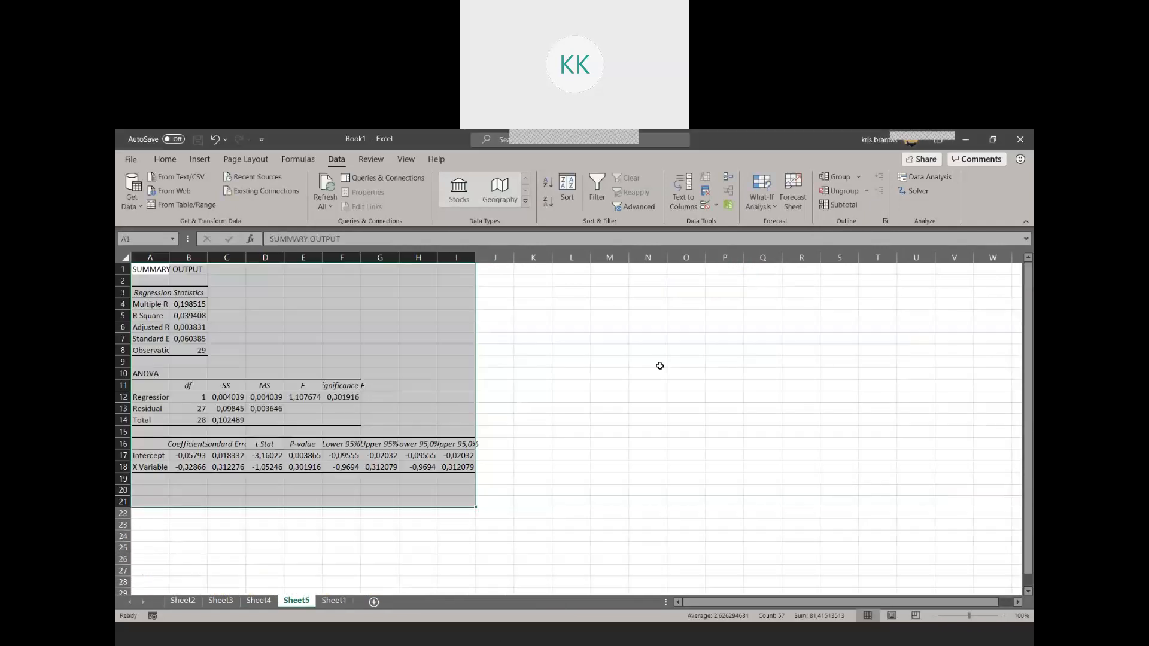
Copy the X Variable coefficient from the RB regression output into RB's Beta cell Q9 on Sheet1
{"action": "left_click", "coordinate": [188, 467]}
{"action": "key", "text": "ctrl+c"}
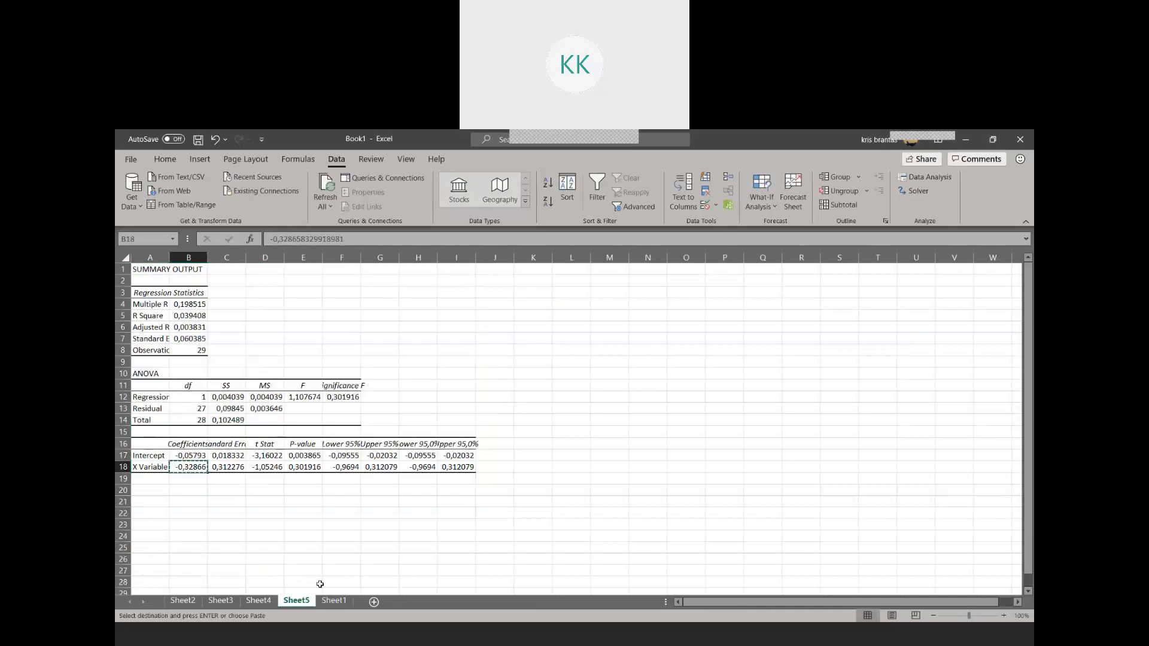
{"action": "left_click", "coordinate": [334, 600]}
{"action": "left_click", "coordinate": [778, 363]}
{"action": "key", "text": "ctrl+v"}
{"action": "left_click", "coordinate": [311, 592]}
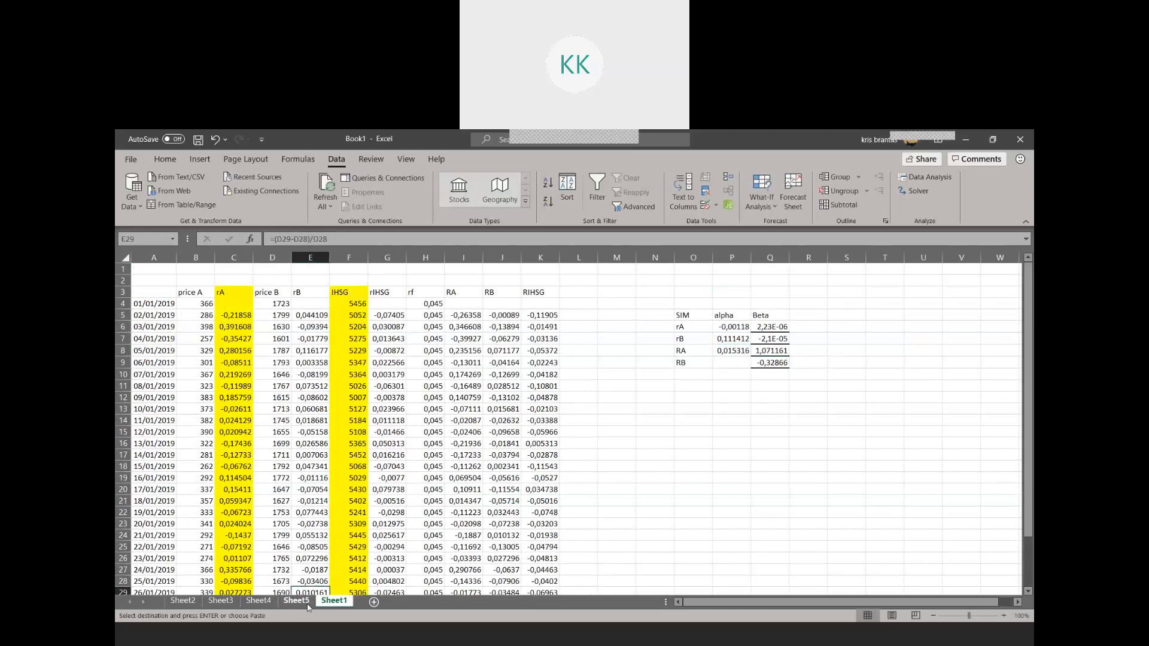
Copy the intercept coefficient from the RB regression output on Sheet5 into RB's alpha cell P9 on Sheet1
{"action": "left_click", "coordinate": [297, 600]}
{"action": "left_click", "coordinate": [188, 456]}
{"action": "key", "text": "ctrl+c"}
{"action": "left_click", "coordinate": [334, 600]}
{"action": "left_click", "coordinate": [730, 360]}
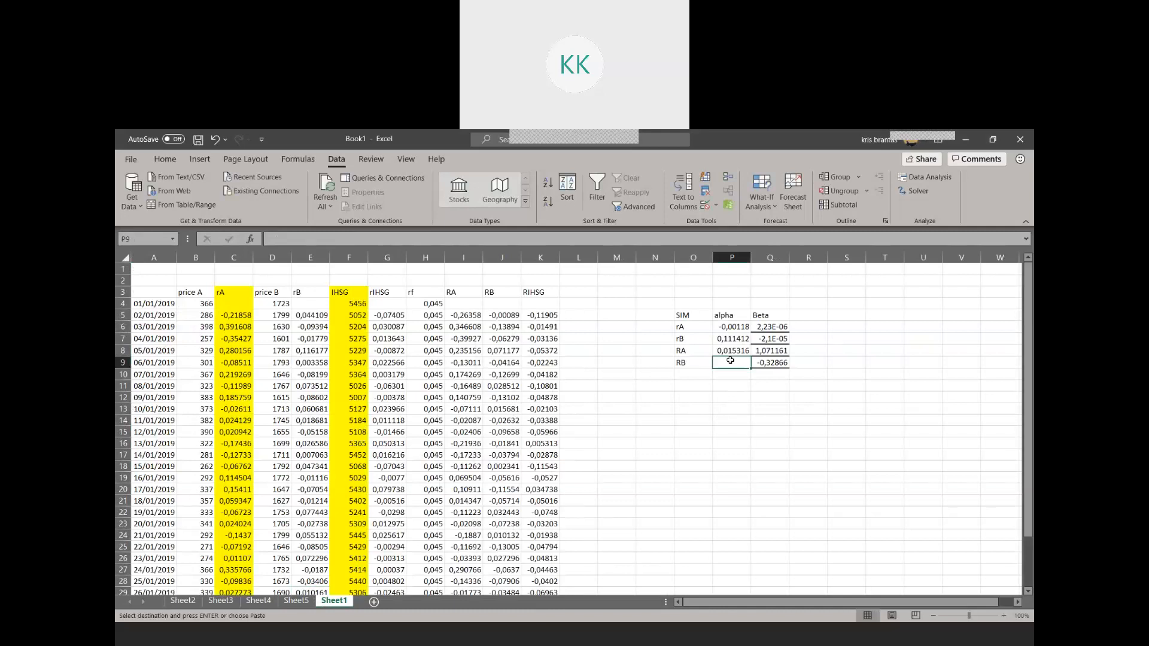
{"action": "key", "text": "ctrl+v"}
{"action": "left_click", "coordinate": [759, 419]}
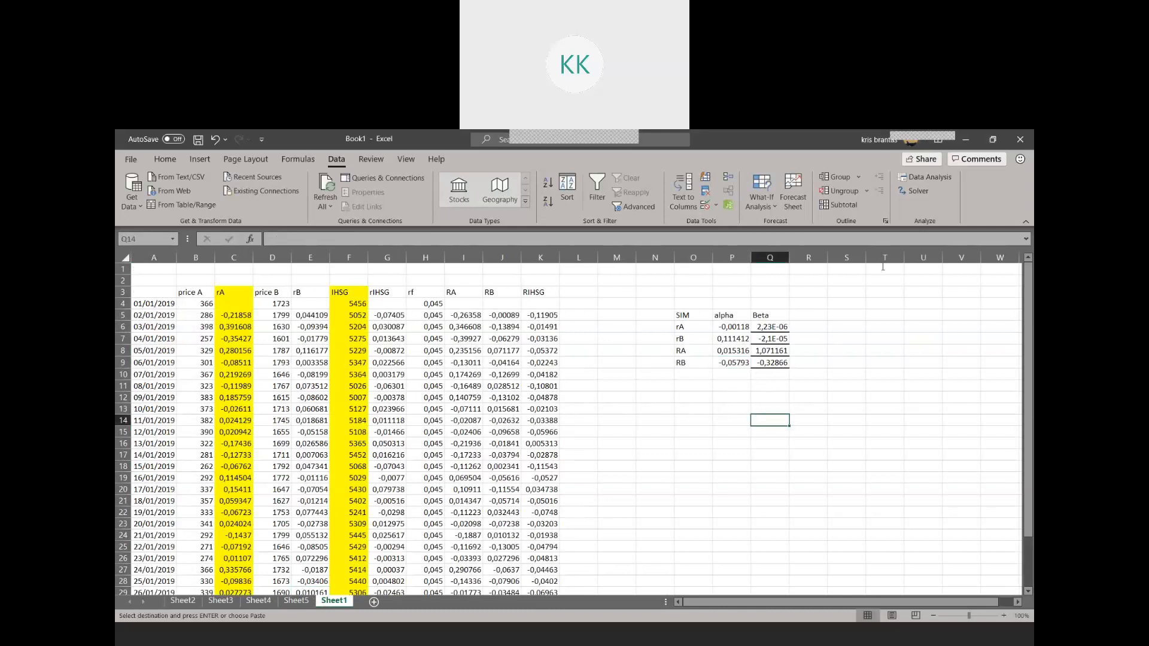
Run a regression with rA (C5:C33) as the Y range and rIHSG (G5:G33) as the X range, output to a new worksheet
{"action": "left_click", "coordinate": [926, 178]}
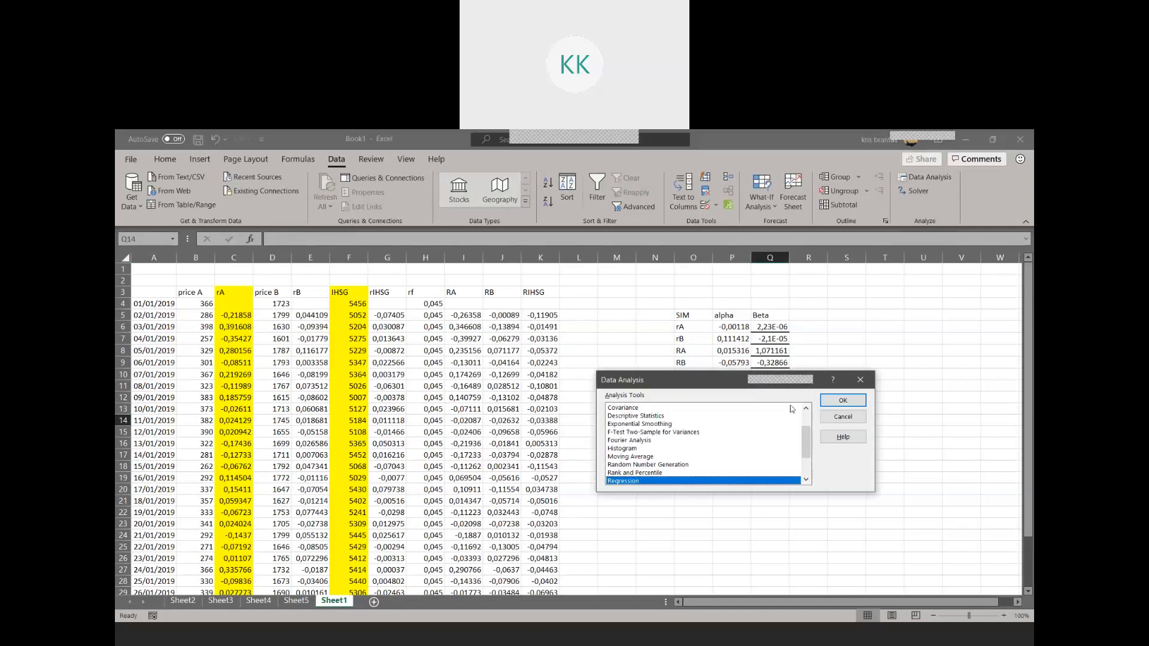
{"action": "left_click", "coordinate": [841, 400]}
{"action": "scroll", "coordinate": [304, 403], "scroll_direction": "up", "scroll_amount": 5}
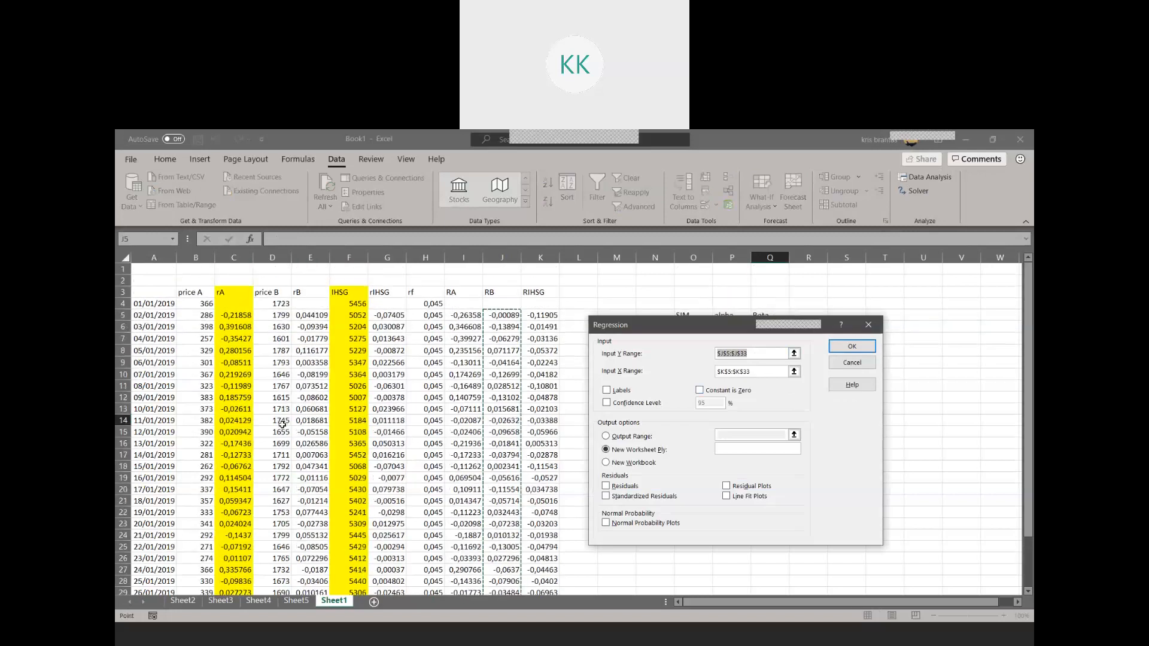
{"action": "left_click_drag", "start_coordinate": [234, 315], "coordinate": [233, 580]}
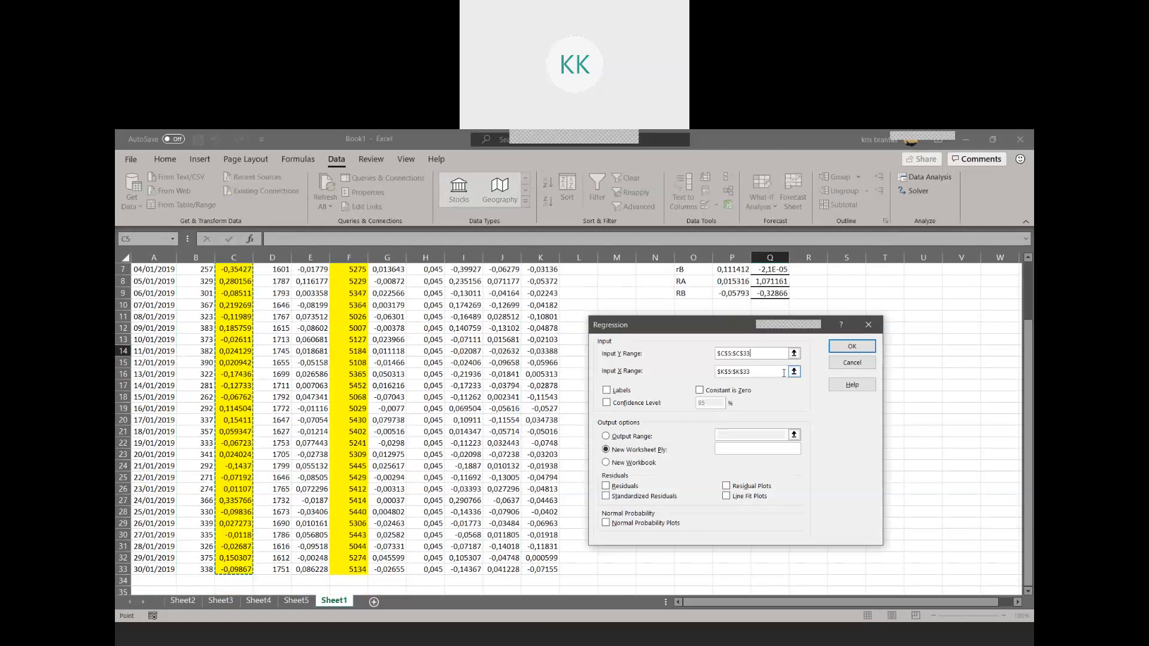
{"action": "left_click", "coordinate": [778, 371]}
{"action": "left_click_drag", "start_coordinate": [780, 371], "coordinate": [682, 368]}
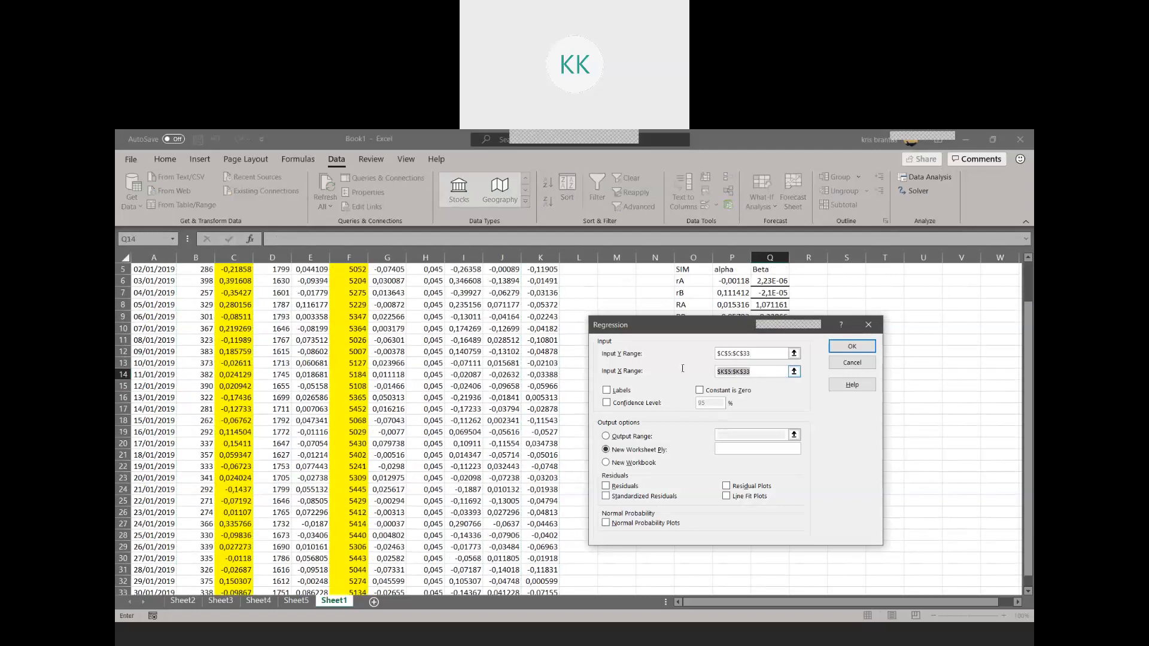
{"action": "key", "text": "BackSpace"}
{"action": "left_click_drag", "start_coordinate": [388, 315], "coordinate": [387, 567]}
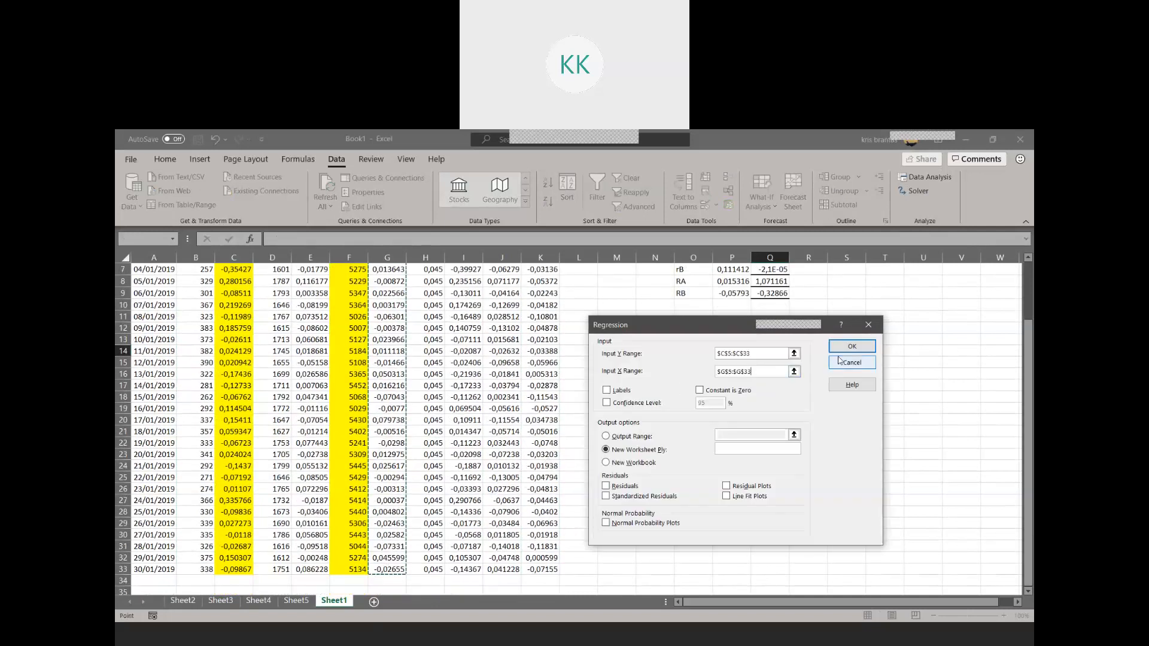
{"action": "left_click", "coordinate": [841, 347]}
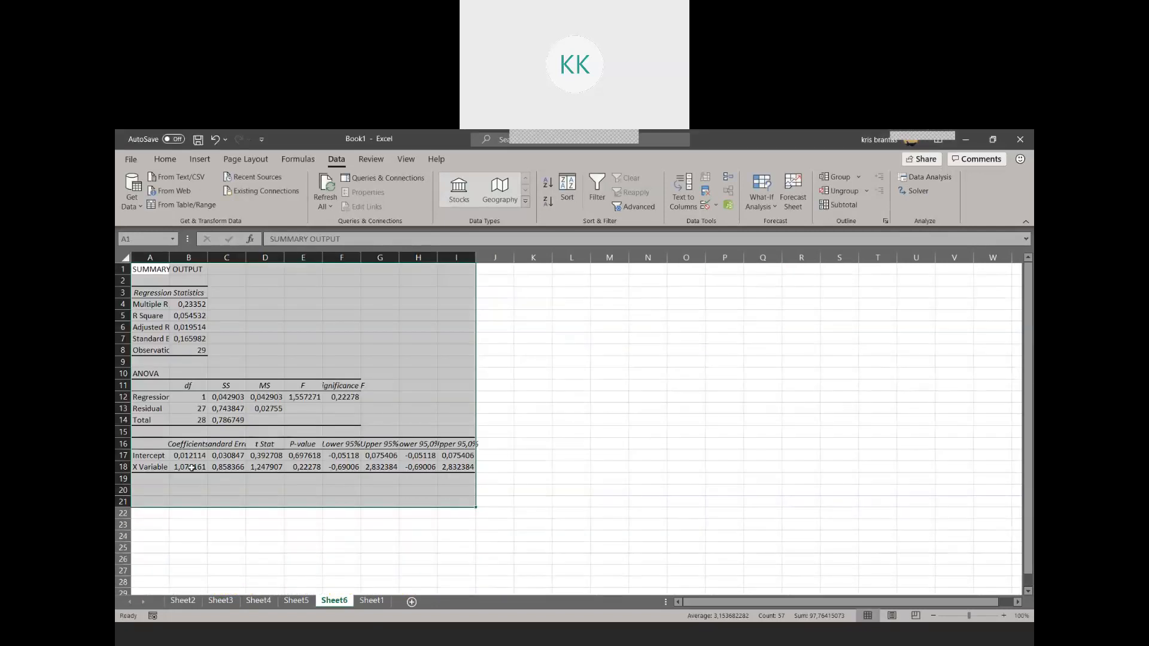
Copy the intercept and X Variable coefficients from the rA regression output into R6:R7 on Sheet1
{"action": "left_click_drag", "start_coordinate": [191, 468], "coordinate": [189, 455]}
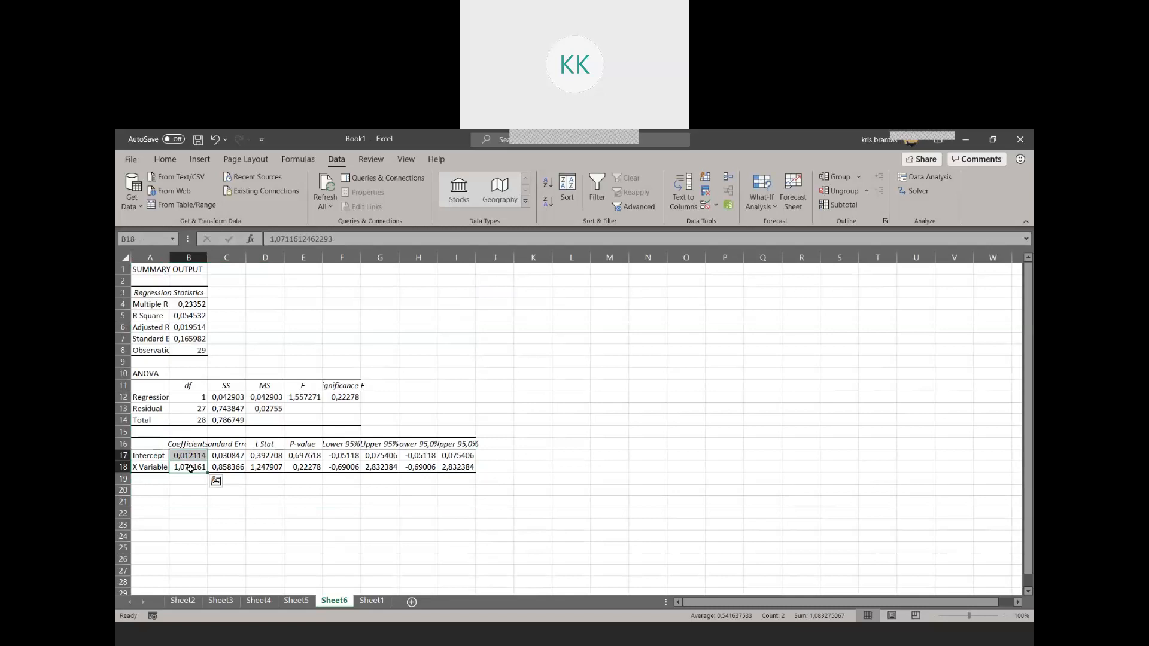
{"action": "key", "text": "ctrl+c"}
{"action": "key", "text": "ctrl+Page_Down"}
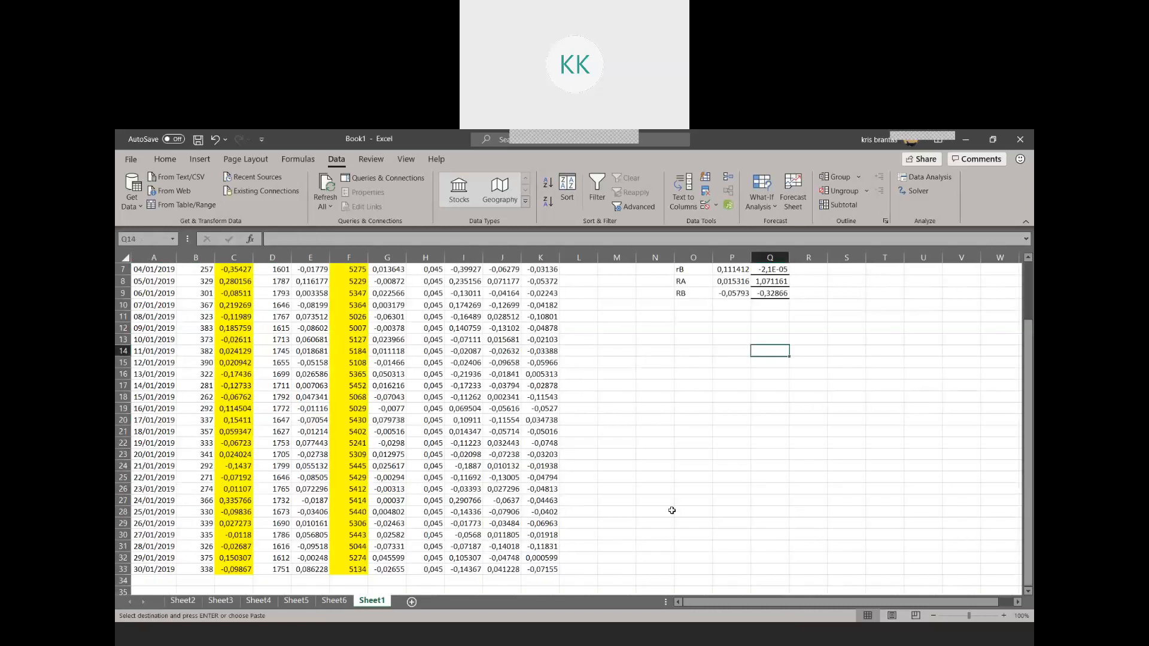
{"action": "left_click", "coordinate": [819, 325]}
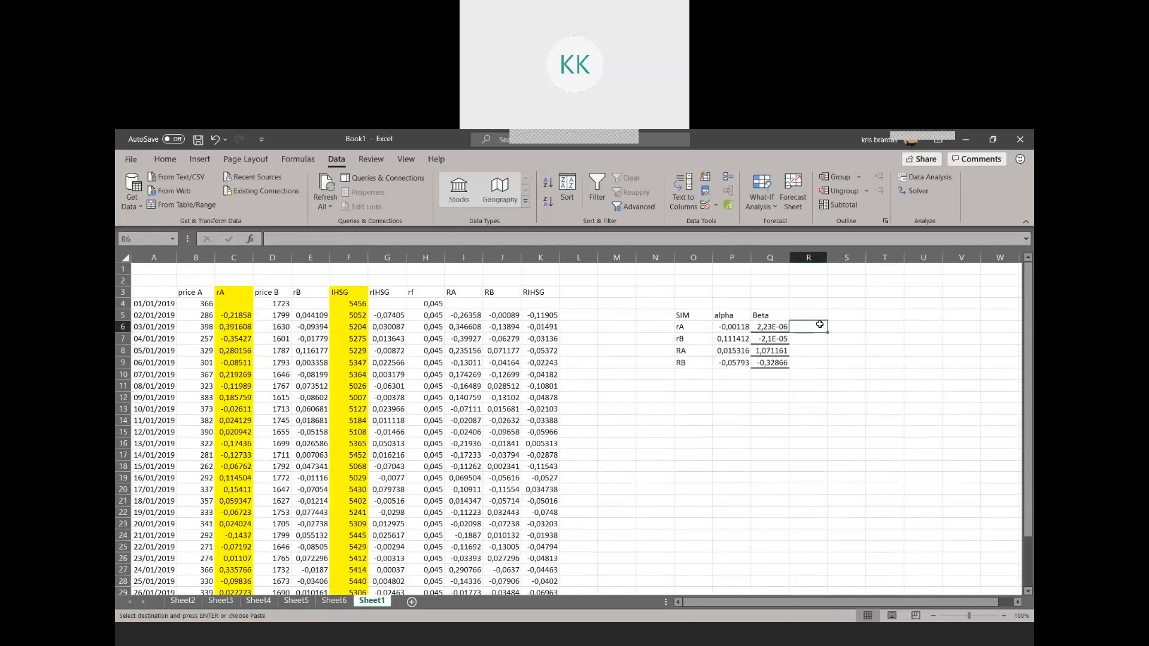
{"action": "key", "text": "ctrl+v"}
Replace rA's table values by moving the coefficient in R7 to Beta cell Q6 and the intercept in R6 to alpha cell P6
{"action": "left_click", "coordinate": [796, 341]}
{"action": "key", "text": "ctrl+c"}
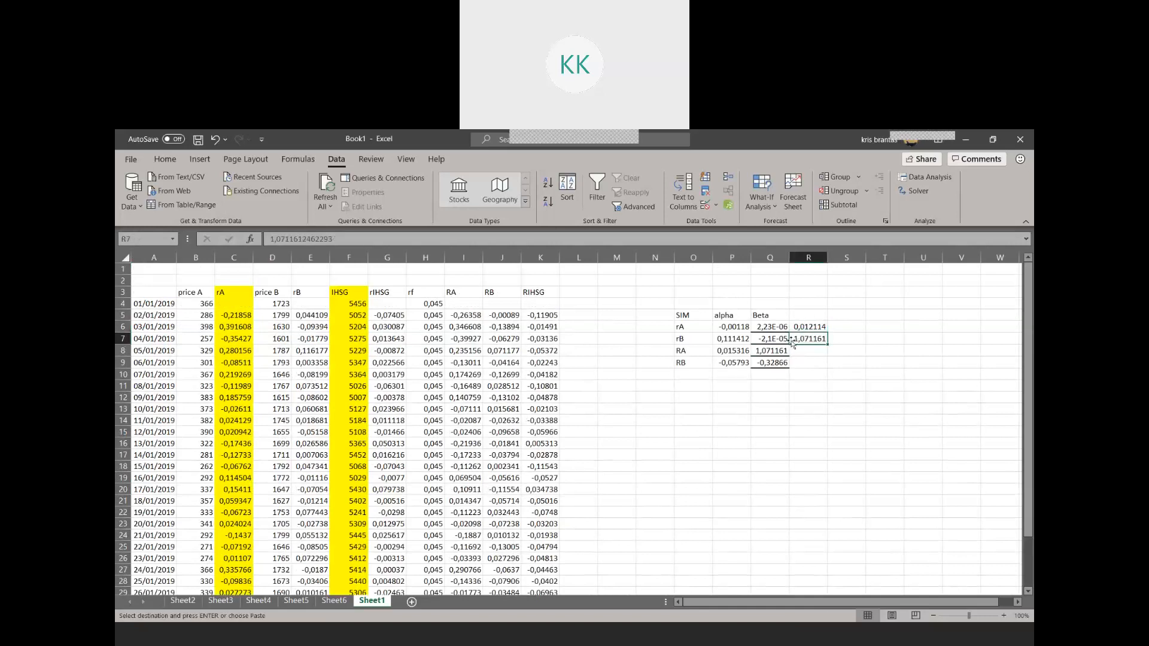
{"action": "left_click", "coordinate": [768, 326]}
{"action": "key", "text": "Return"}
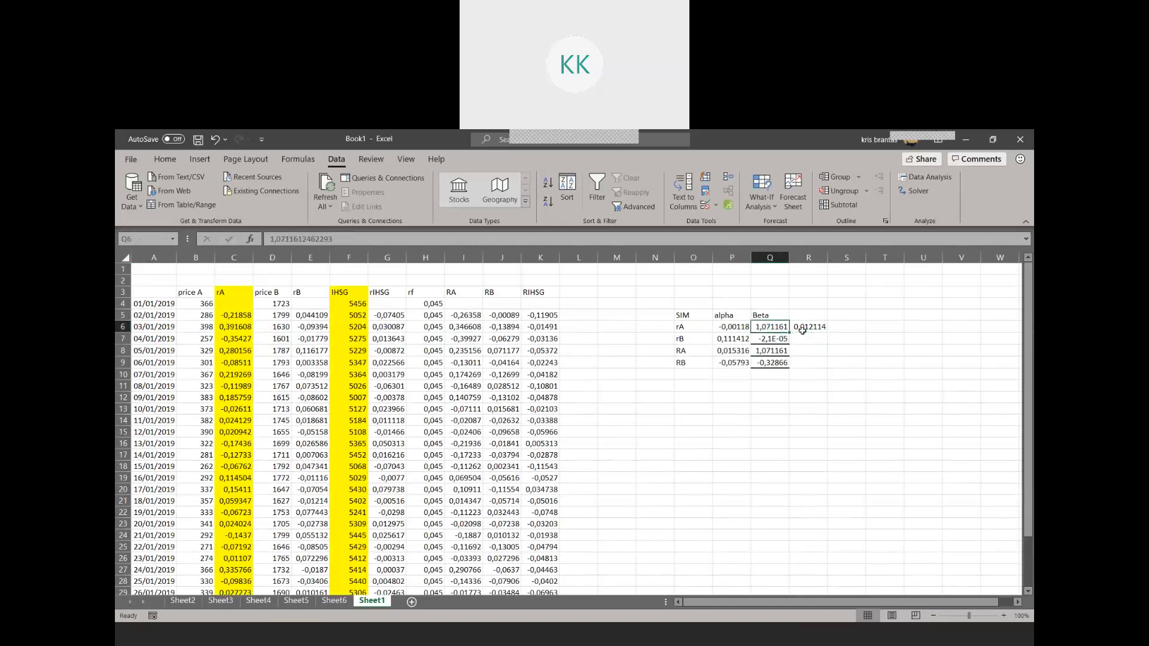
{"action": "left_click", "coordinate": [800, 327]}
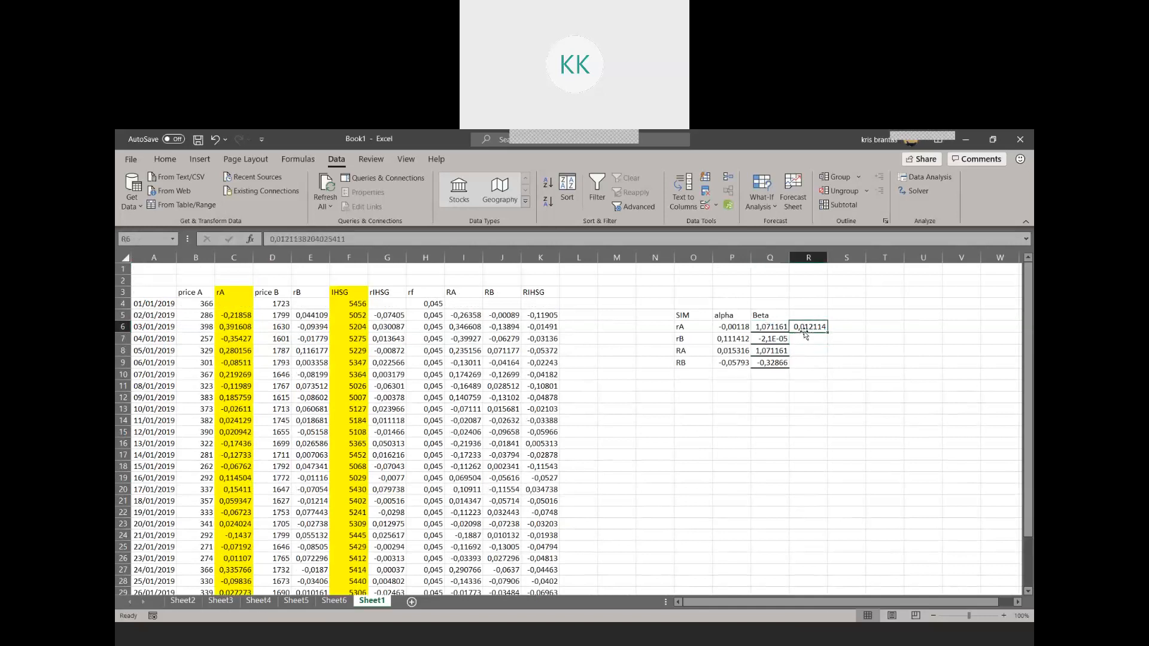
{"action": "key", "text": "ctrl+x"}
{"action": "left_click", "coordinate": [738, 326]}
{"action": "key", "text": "ctrl+v"}
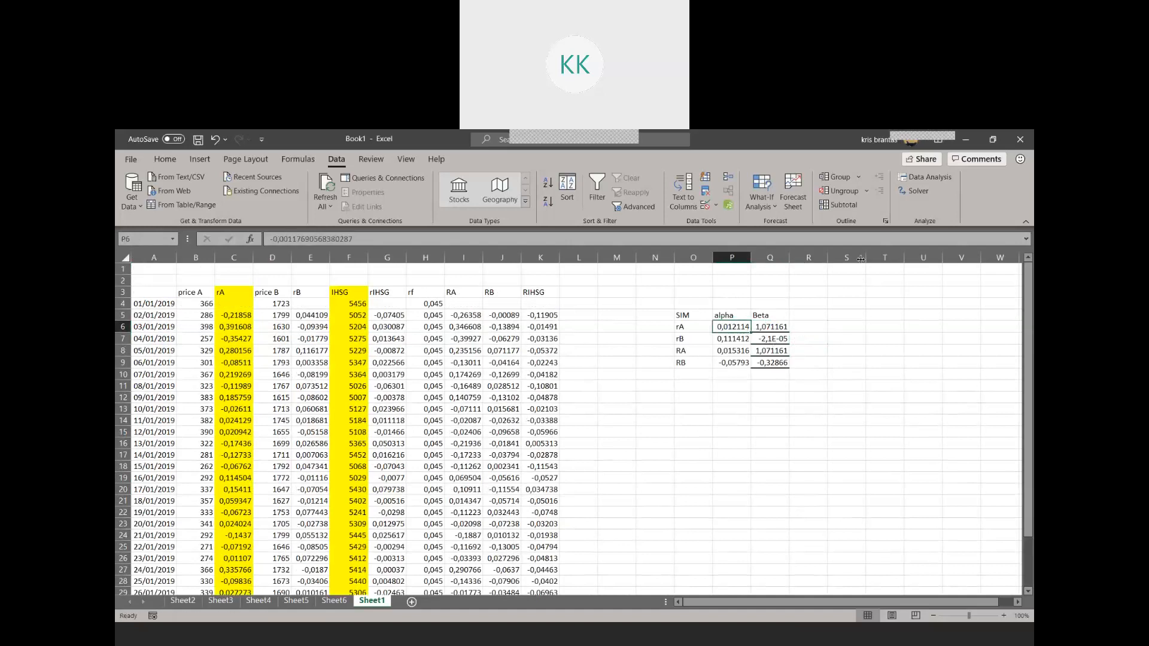
Run a regression with rB (E5:E33) as the Y range and rIHSG (G5:G33) as the X range, output to a new worksheet
{"action": "left_click", "coordinate": [929, 175]}
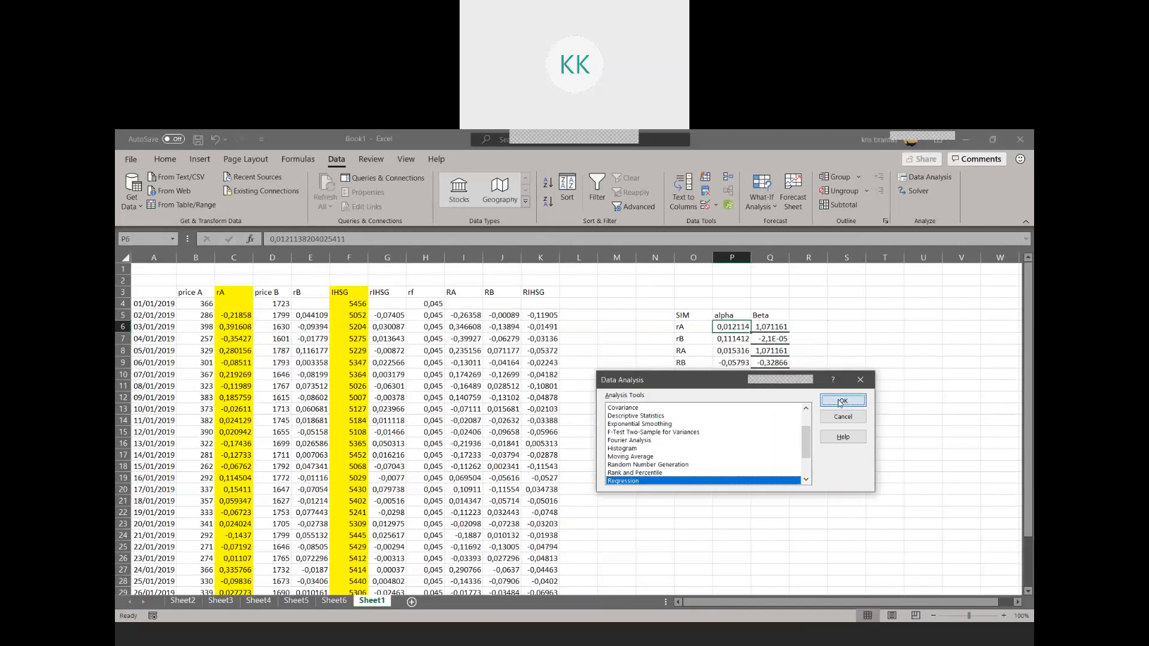
{"action": "left_click", "coordinate": [867, 389]}
{"action": "scroll", "coordinate": [321, 413], "scroll_direction": "up", "scroll_amount": 2}
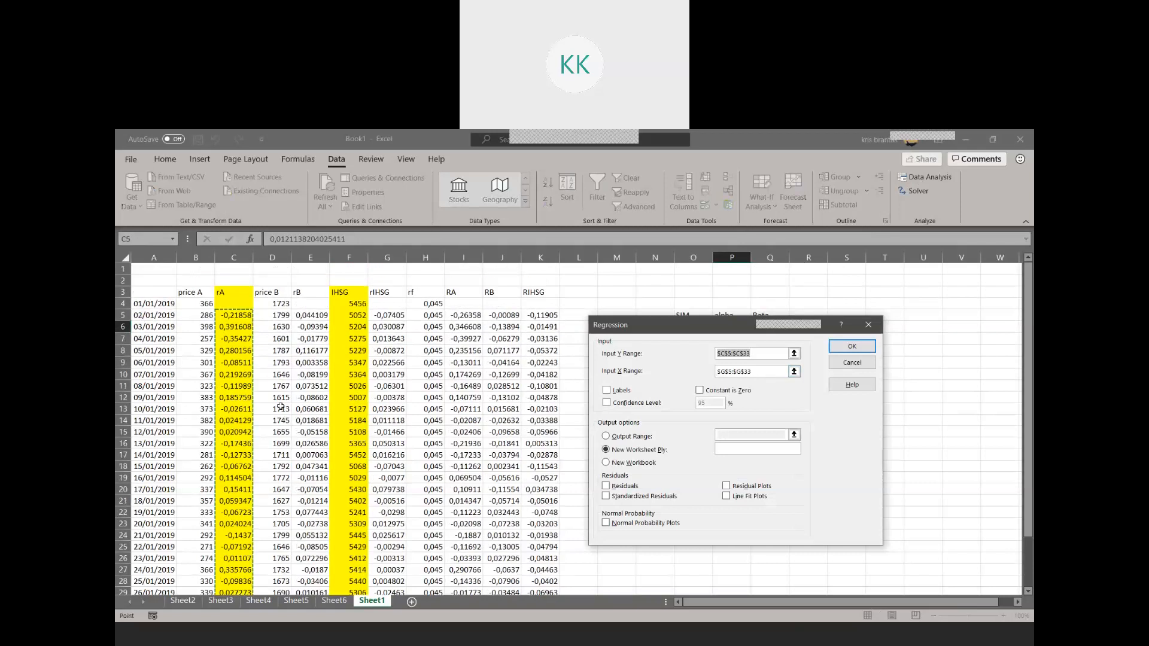
{"action": "left_click_drag", "start_coordinate": [309, 316], "coordinate": [310, 573]}
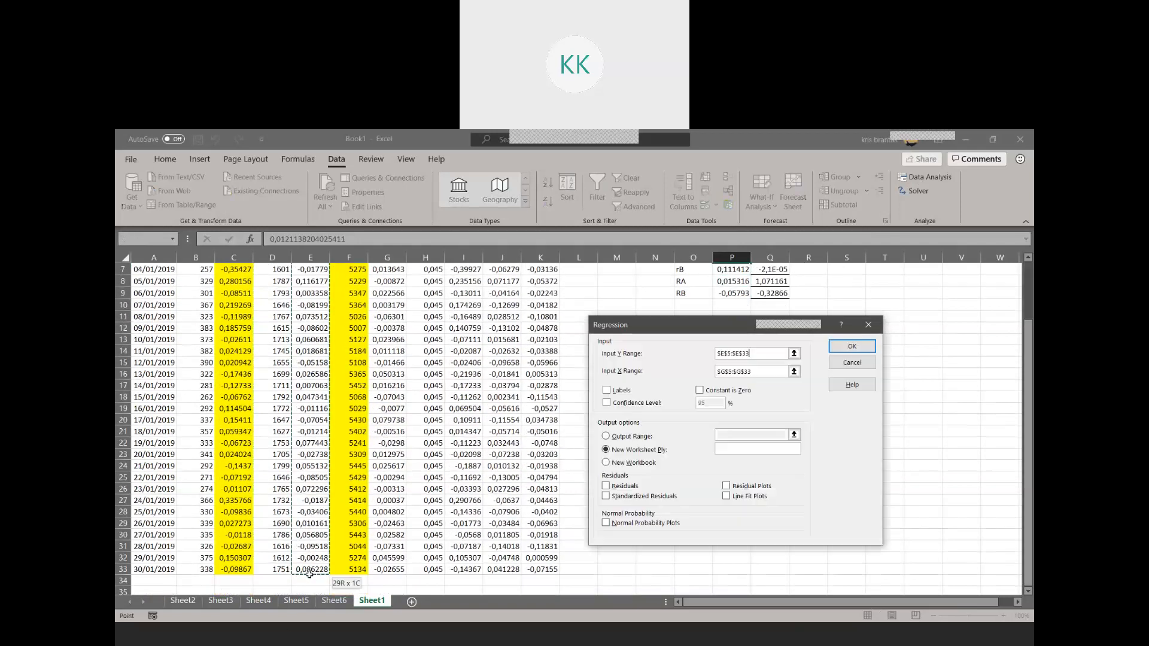
{"action": "left_click", "coordinate": [848, 348]}
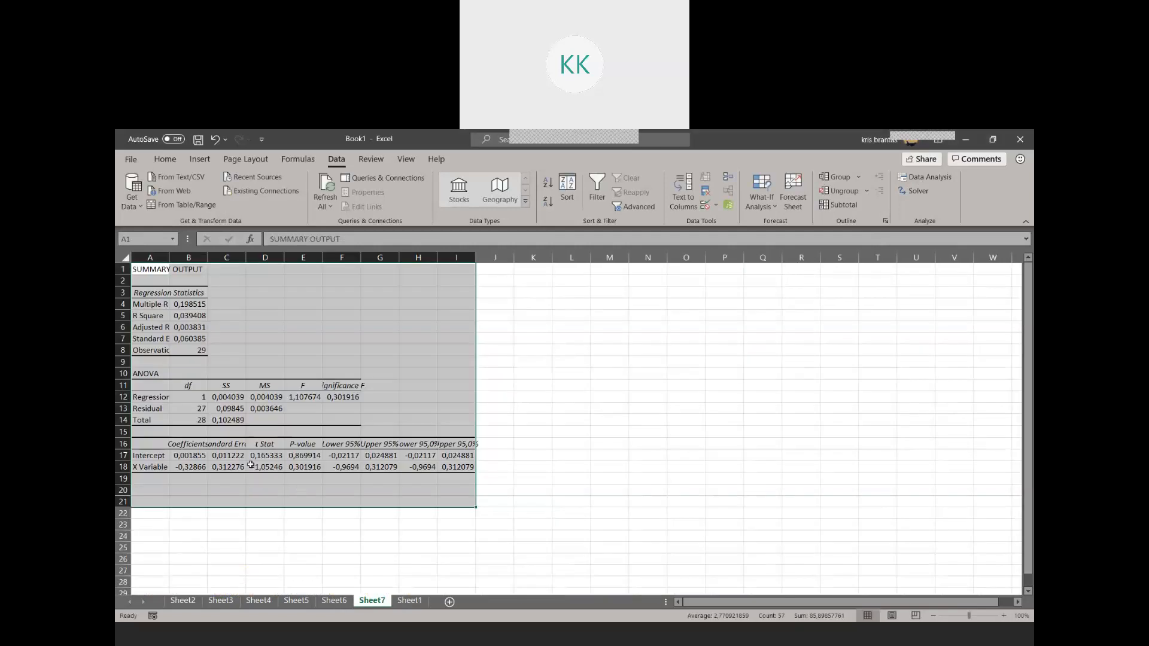
Copy the intercept and X Variable coefficients from the rB regression output on Sheet7 into R6:R7 on Sheet1
{"action": "left_click_drag", "start_coordinate": [192, 462], "coordinate": [190, 454]}
{"action": "key", "text": "ctrl+c"}
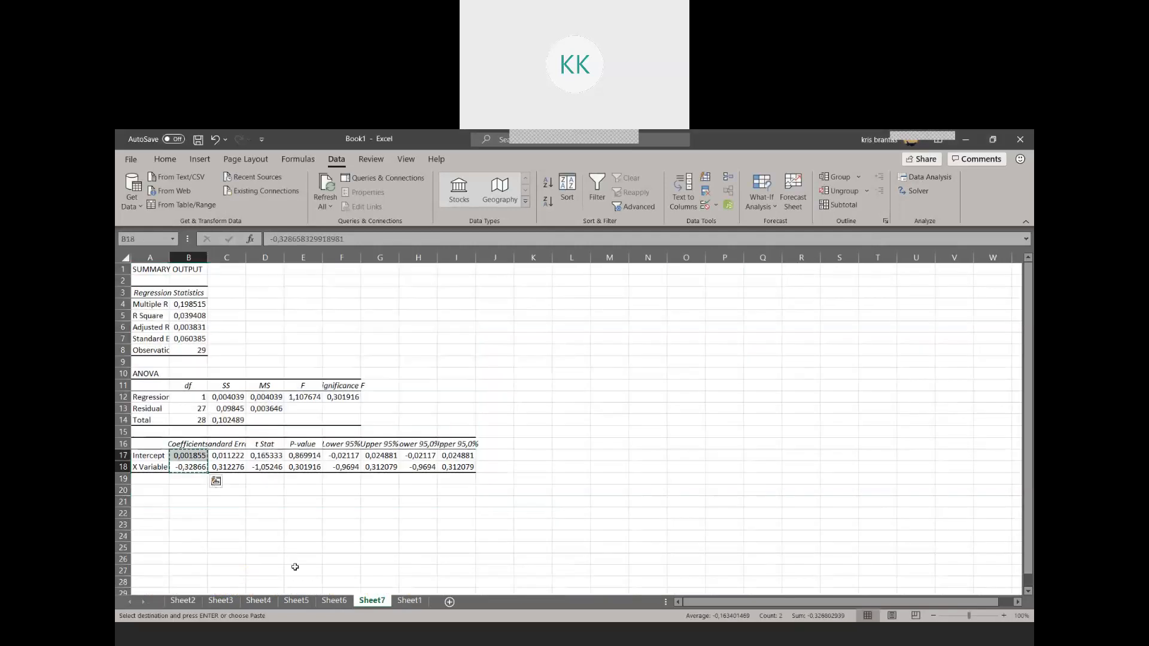
{"action": "left_click", "coordinate": [409, 601]}
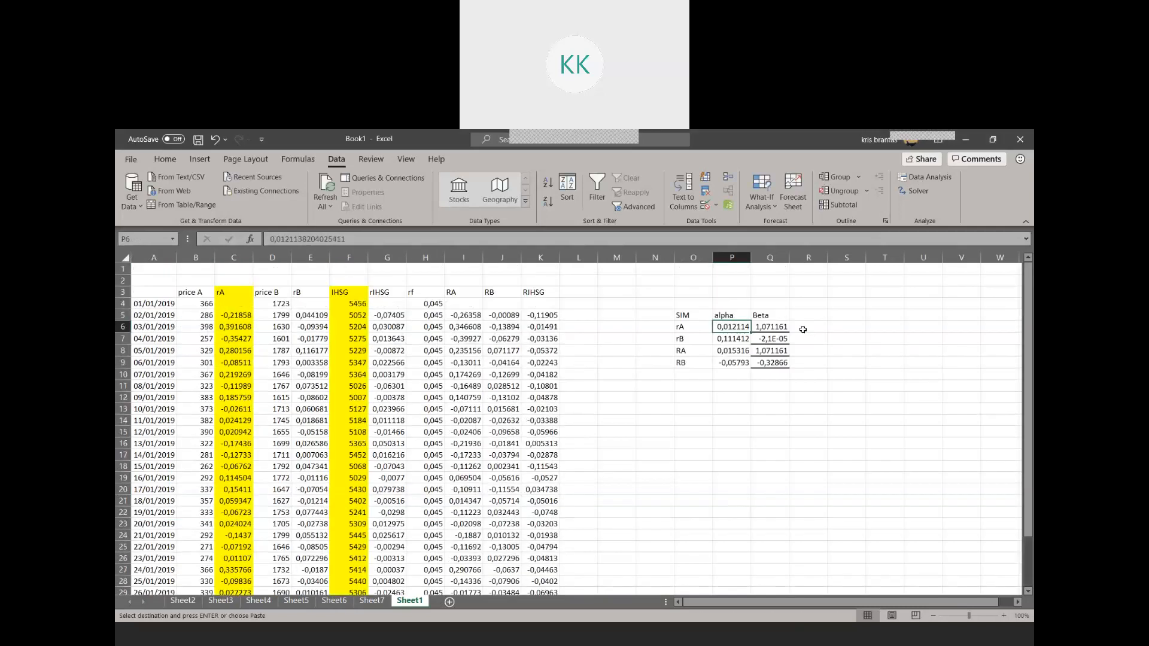
{"action": "left_click", "coordinate": [802, 327]}
{"action": "key", "text": "ctrl+v"}
Replace rB's table values by moving the coefficient in R7 to Beta cell Q7 and the intercept in R6 to alpha cell P7
{"action": "left_click", "coordinate": [812, 339]}
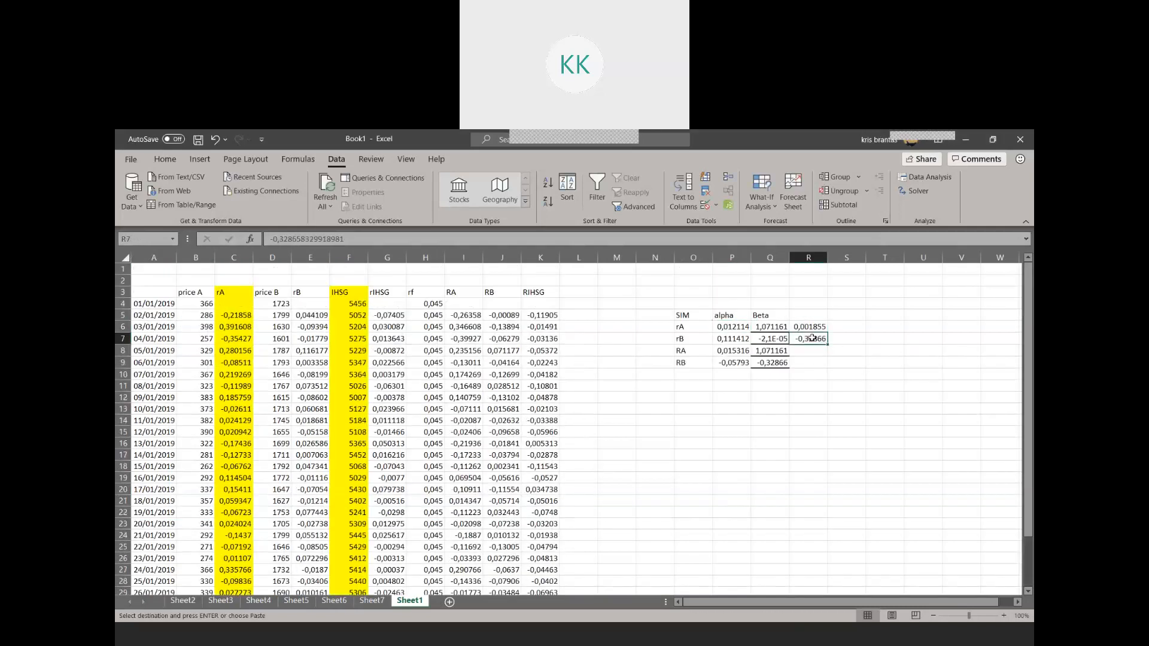
{"action": "left_click", "coordinate": [771, 340]}
{"action": "key", "text": "ctrl+v"}
{"action": "left_click", "coordinate": [804, 327]}
{"action": "key", "text": "ctrl+x"}
{"action": "left_click", "coordinate": [726, 339]}
{"action": "key", "text": "ctrl+v"}
{"action": "left_click", "coordinate": [739, 407]}
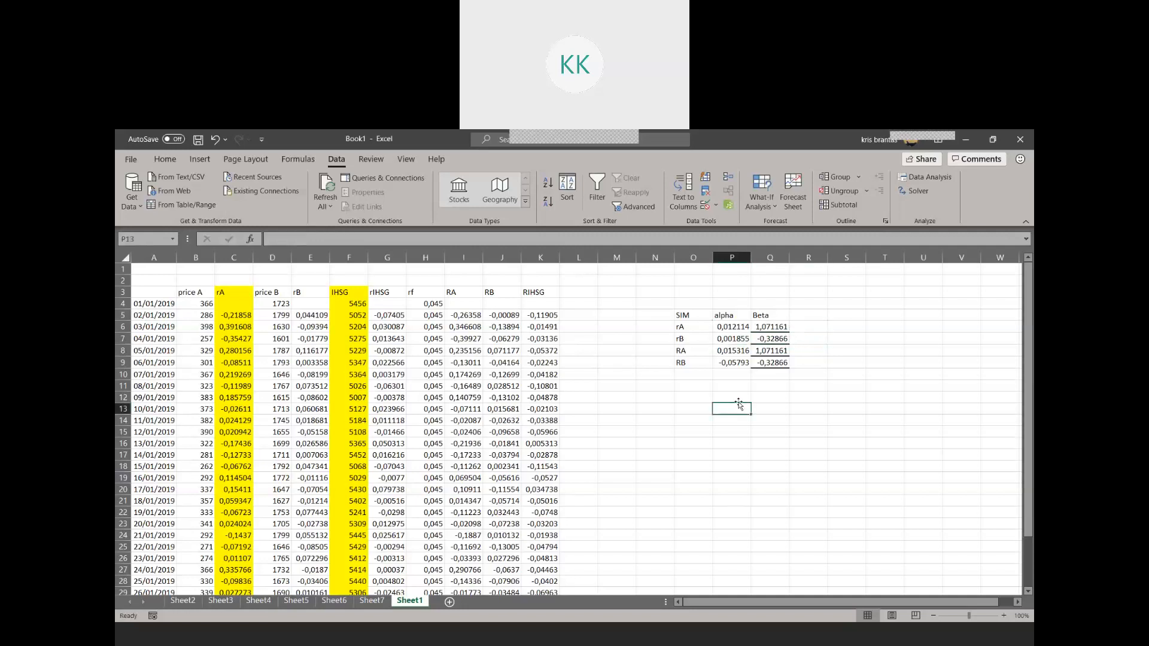
Apply all borders to the alpha and Beta table in O5:Q9
{"action": "left_click_drag", "start_coordinate": [694, 313], "coordinate": [757, 358]}
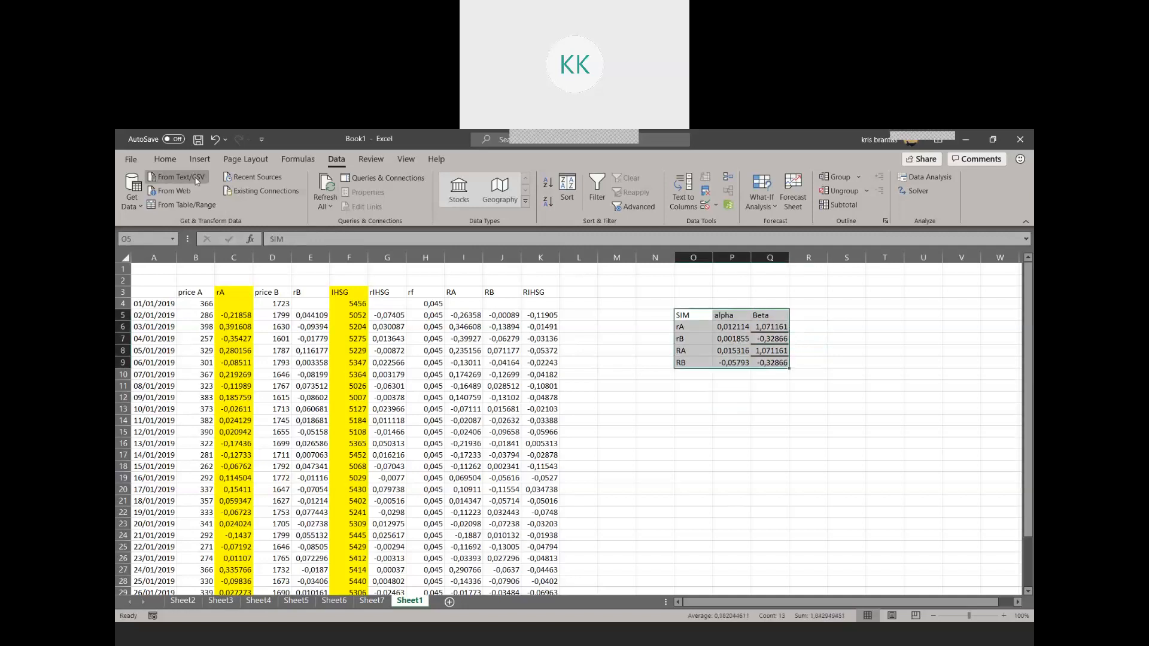
{"action": "left_click", "coordinate": [165, 159]}
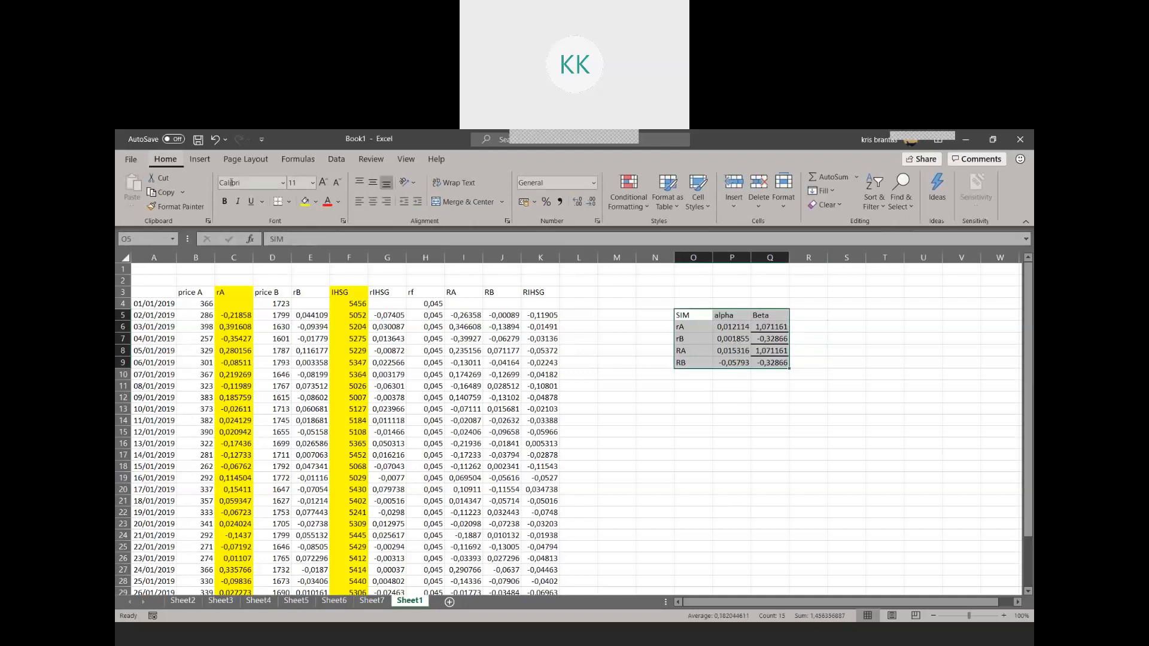
{"action": "left_click", "coordinate": [289, 201]}
{"action": "left_click", "coordinate": [317, 323]}
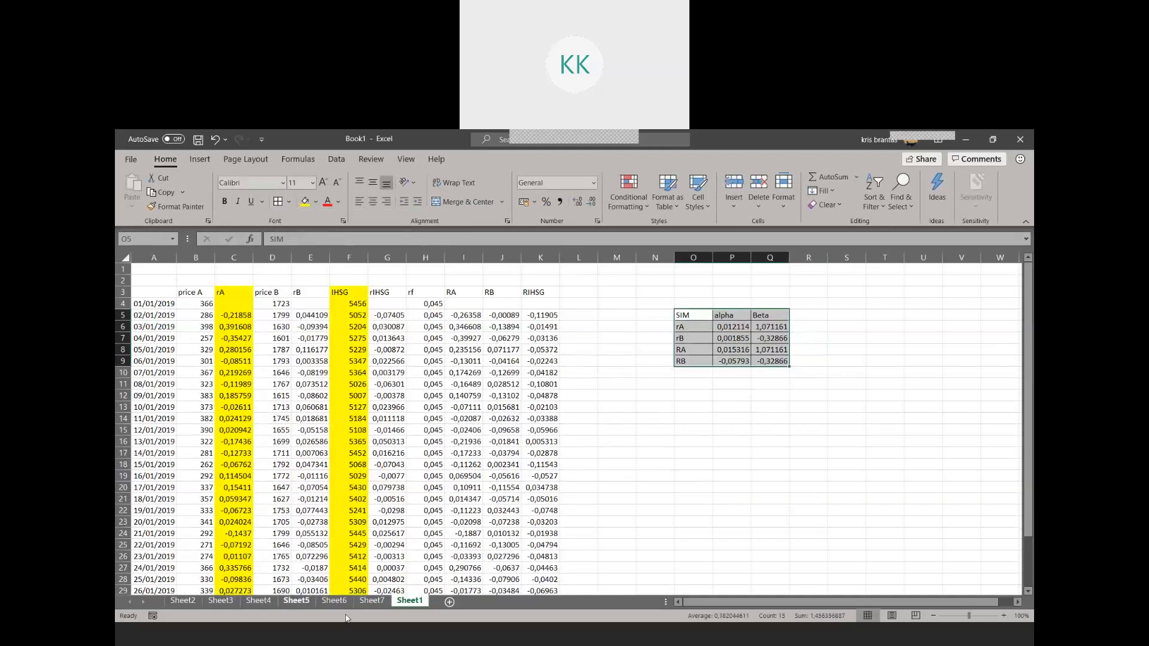
Review the regression outputs on Sheet7 back through Sheet3, and return to Sheet1
{"action": "left_click", "coordinate": [370, 602]}
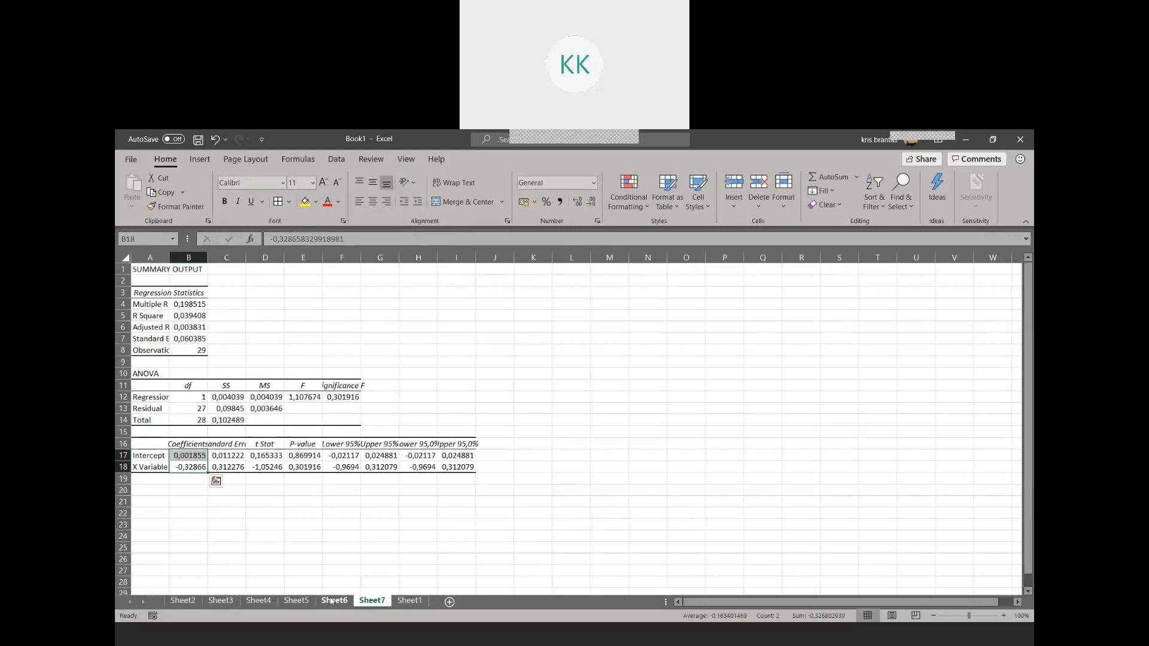
{"action": "left_click", "coordinate": [331, 600]}
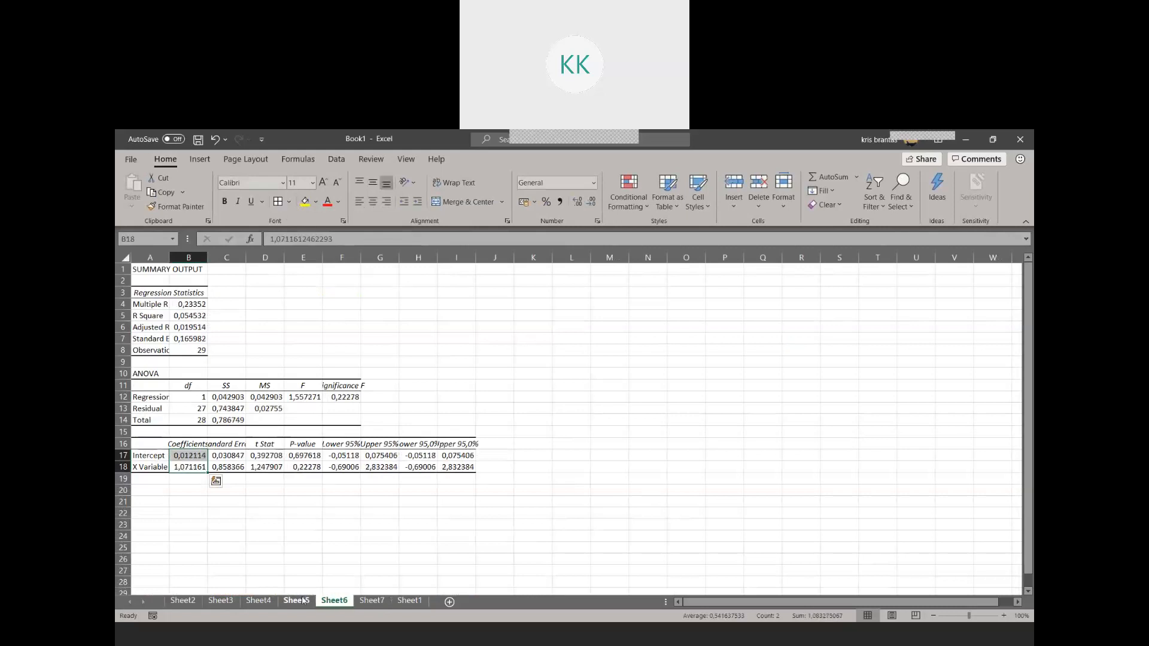
{"action": "left_click", "coordinate": [296, 600]}
{"action": "left_click", "coordinate": [249, 601]}
{"action": "left_click", "coordinate": [220, 601]}
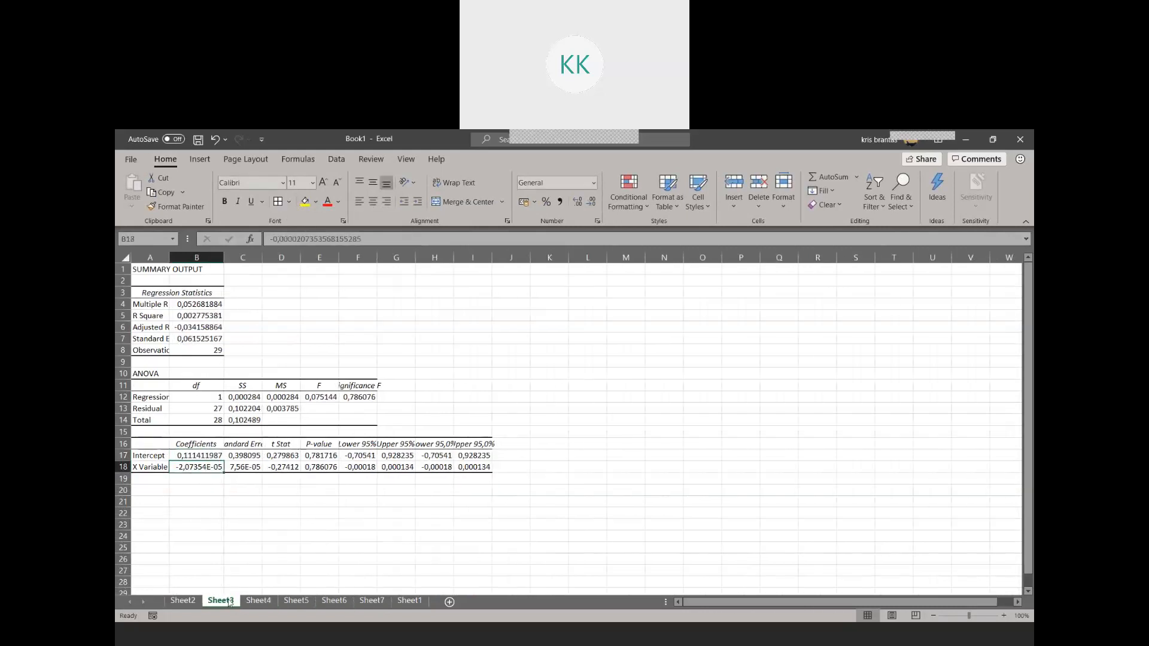
{"action": "left_click", "coordinate": [409, 601]}
{"action": "left_click", "coordinate": [739, 449]}
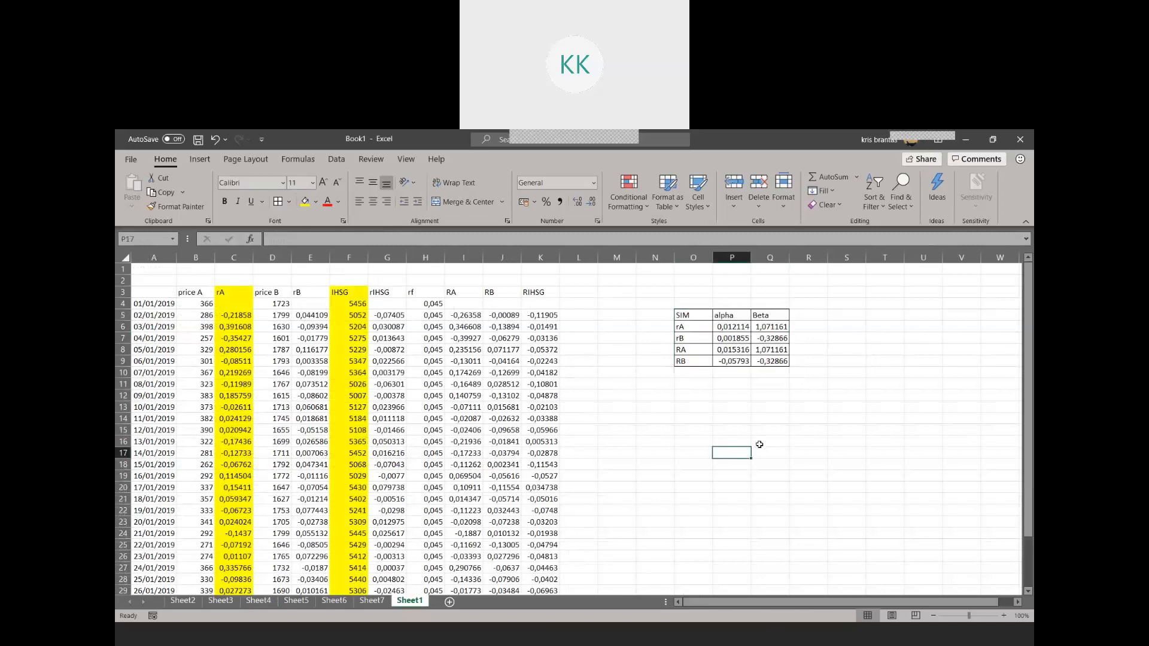
Compare the Beta values of rA with RA and of rB with RB in the coefficient table
{"action": "left_click", "coordinate": [689, 337]}
{"action": "left_click_drag", "start_coordinate": [688, 327], "coordinate": [779, 326]}
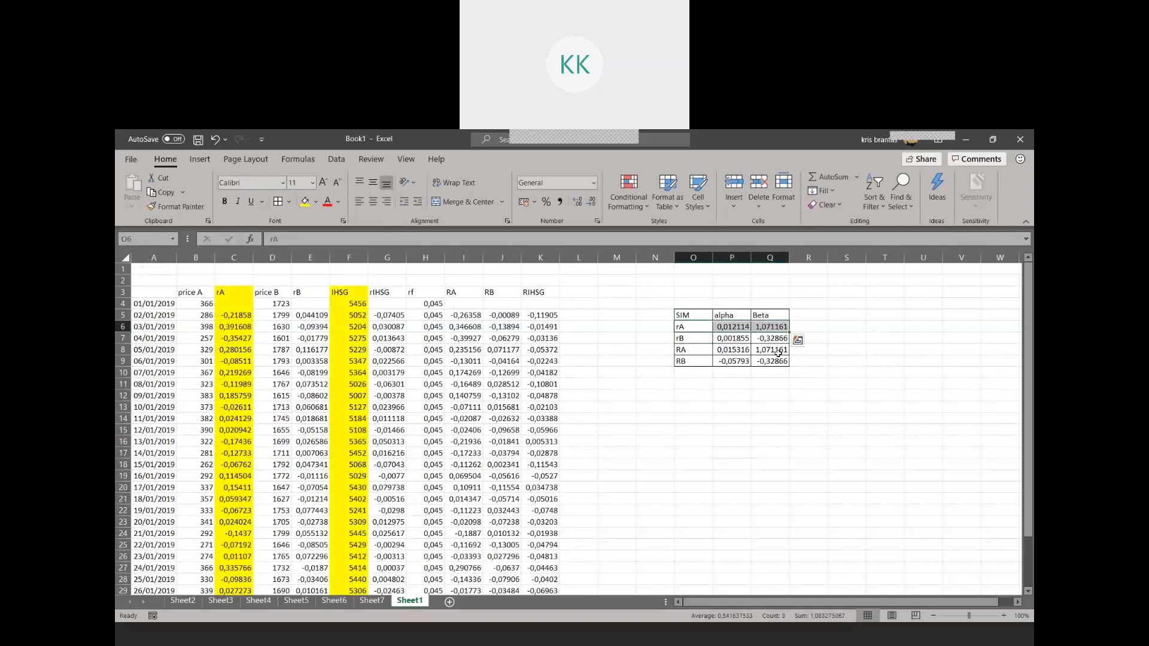
{"action": "left_click", "coordinate": [778, 352]}
{"action": "left_click", "coordinate": [764, 329]}
{"action": "left_click", "coordinate": [772, 349]}
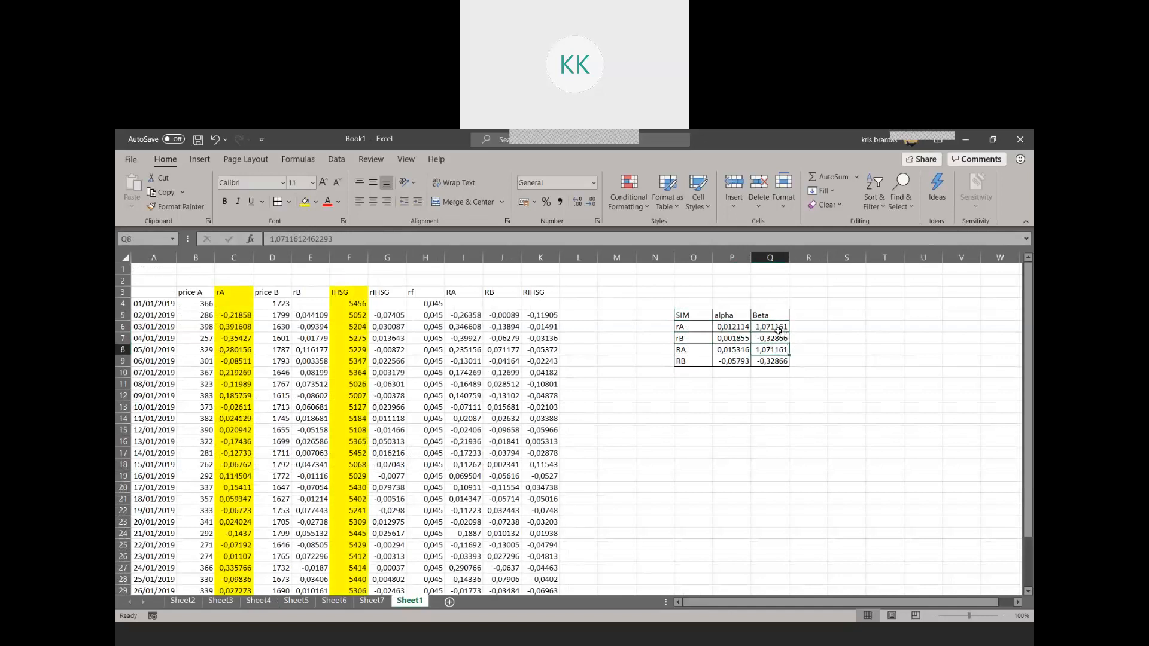
{"action": "left_click", "coordinate": [777, 330]}
{"action": "left_click", "coordinate": [779, 347]}
{"action": "left_click", "coordinate": [772, 330]}
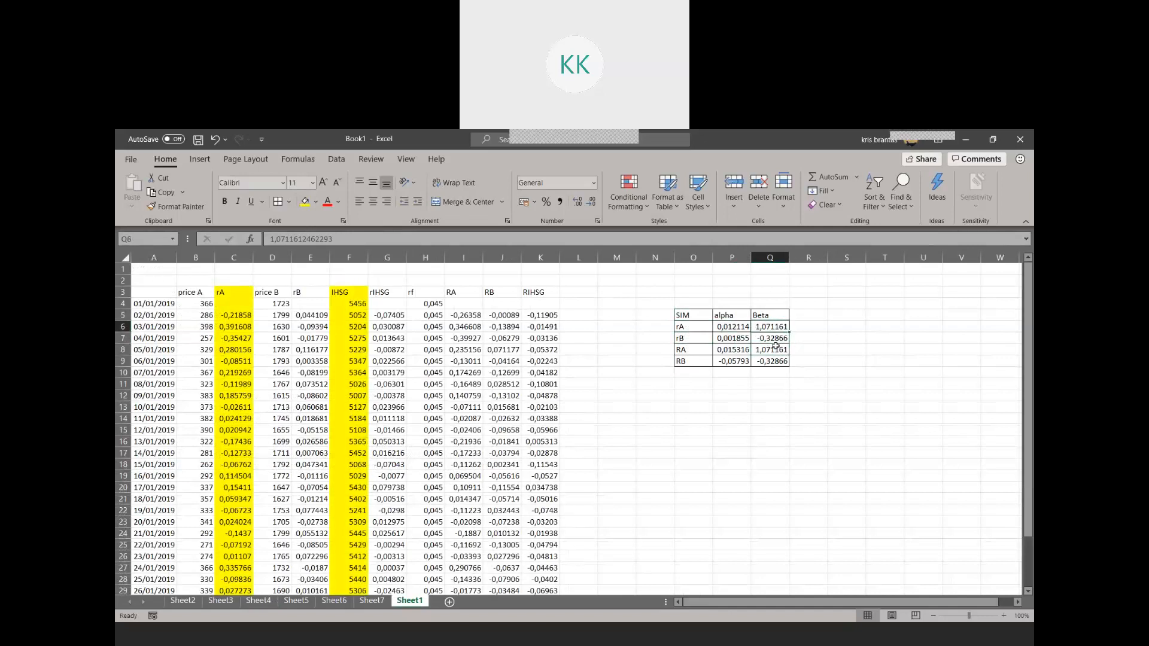
{"action": "left_click", "coordinate": [776, 349]}
{"action": "left_click", "coordinate": [776, 363]}
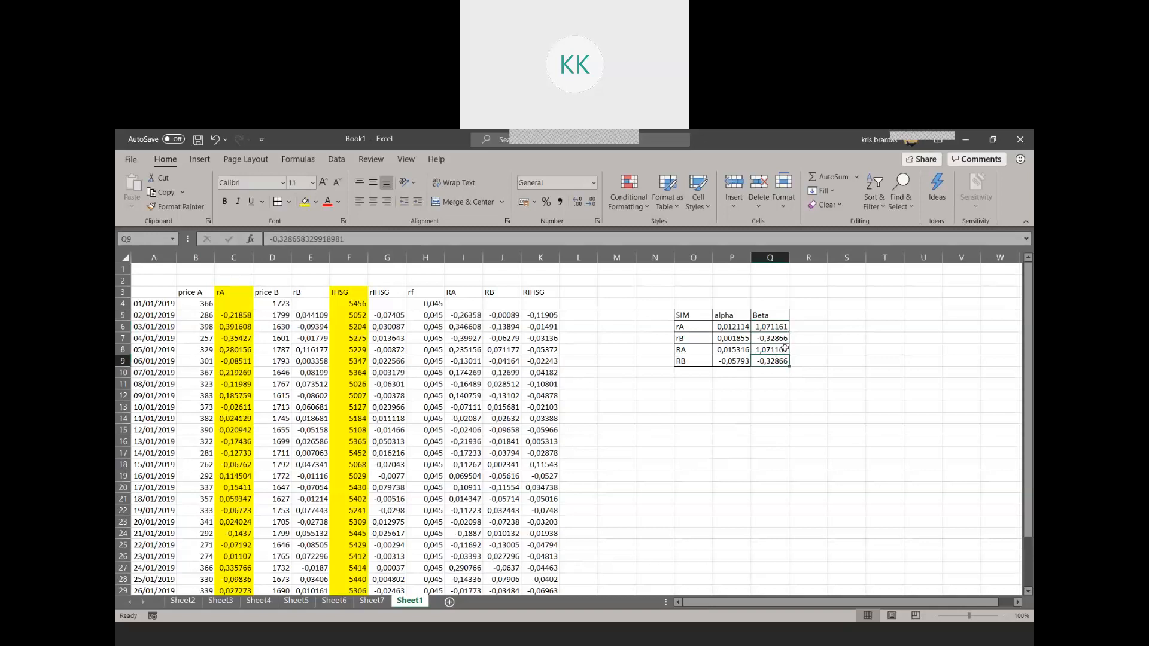
{"action": "left_click", "coordinate": [783, 339]}
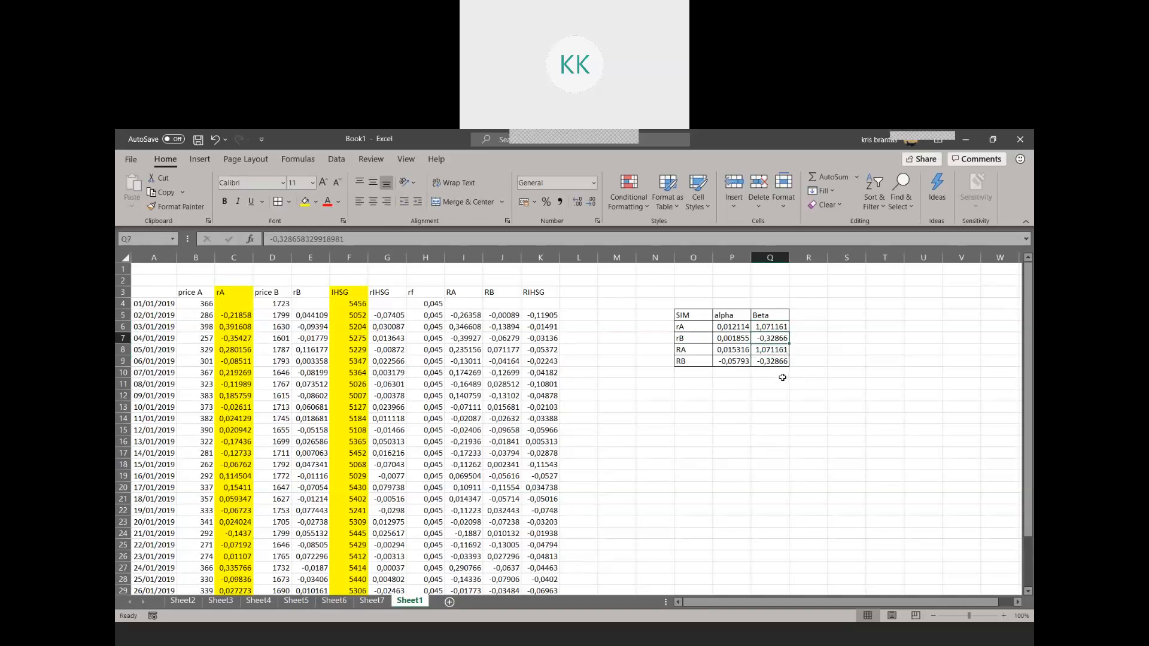
{"action": "left_click", "coordinate": [769, 362]}
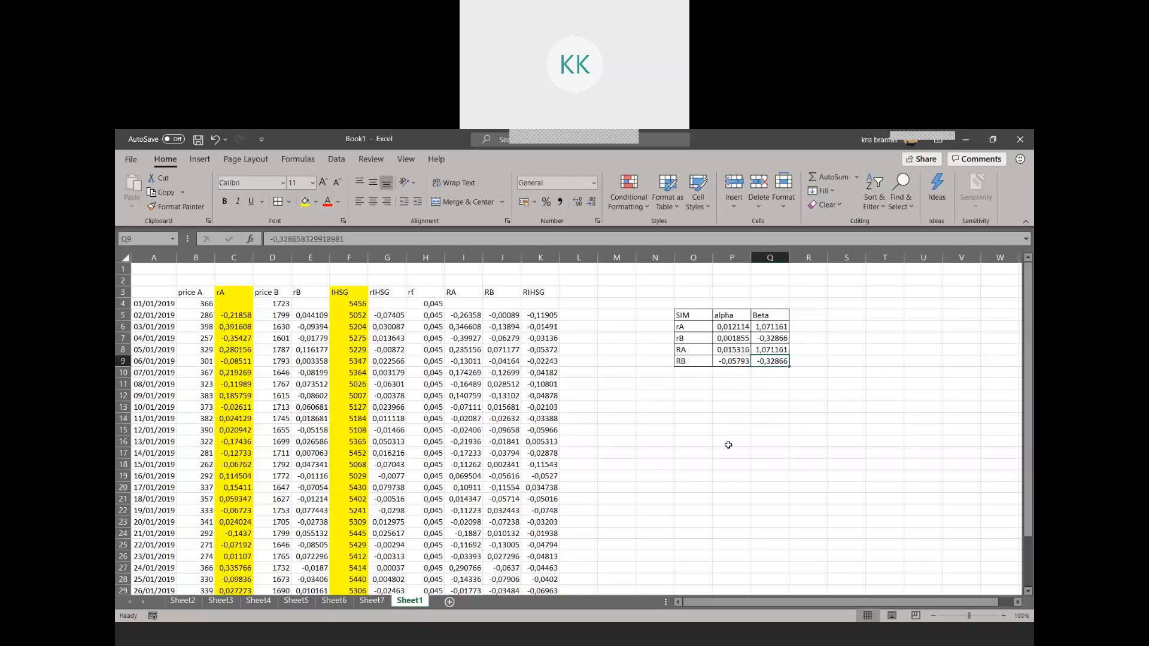
{"action": "left_click", "coordinate": [582, 291]}
{"action": "type", "text": "AR"}
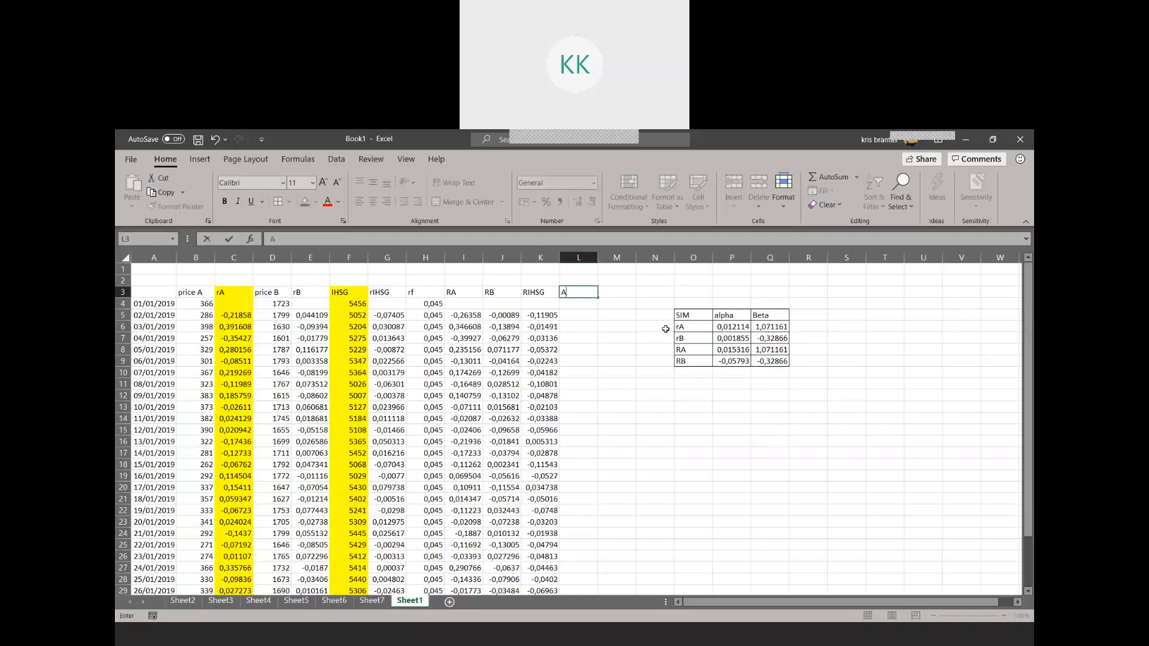
{"action": "key", "text": "BackSpace"}
{"action": "key", "text": "BackSpace"}
Enter the header "AR (r - Exp r)" in M3 and fit column M's width to it
{"action": "left_click", "coordinate": [632, 292]}
{"action": "type", "text": "AR"}
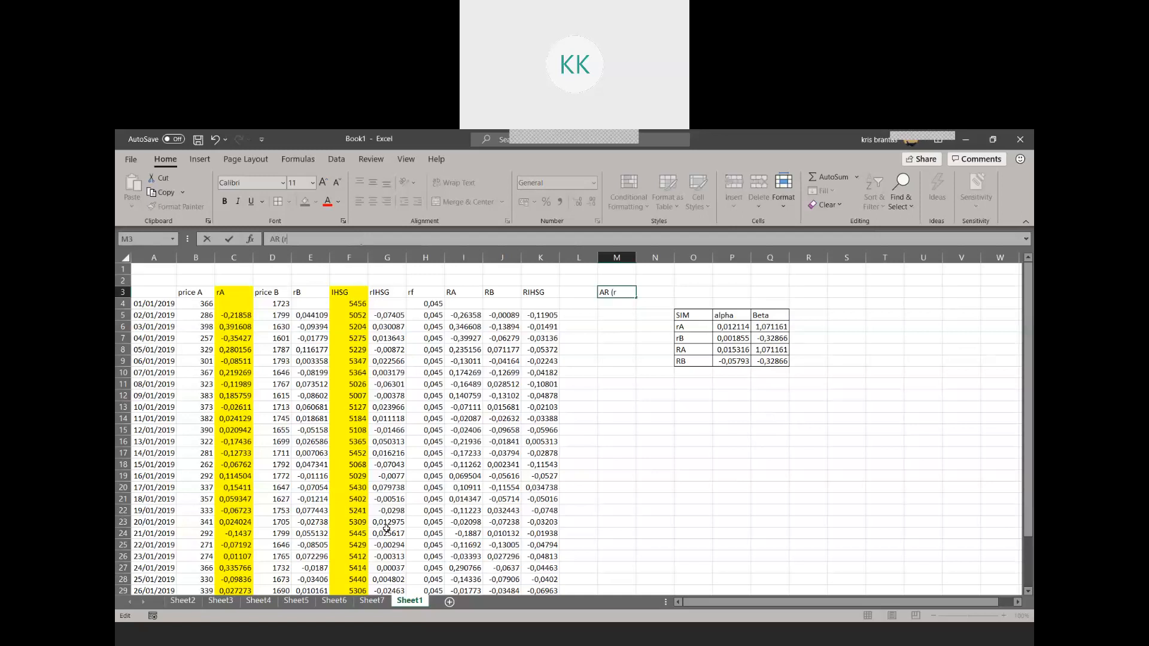
{"action": "type", "text": "(r - Exp"}
{"action": "key", "text": "Return"}
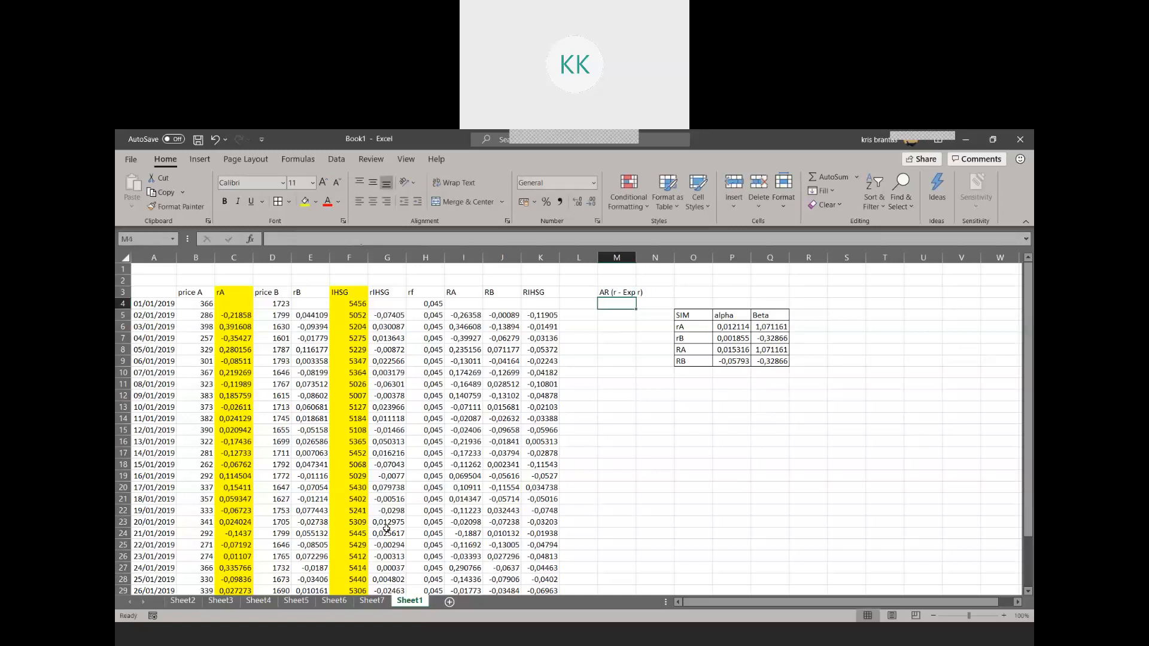
{"action": "double_click", "coordinate": [636, 257]}
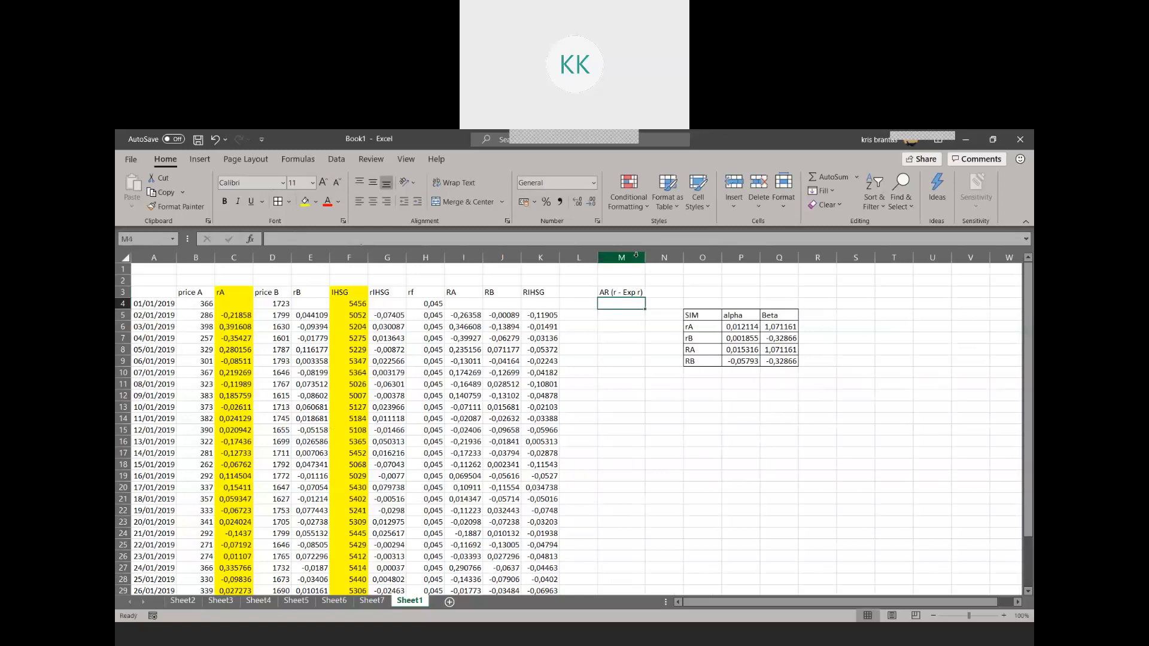
Enter the header "Exp rA" in L3
{"action": "left_click", "coordinate": [576, 292]}
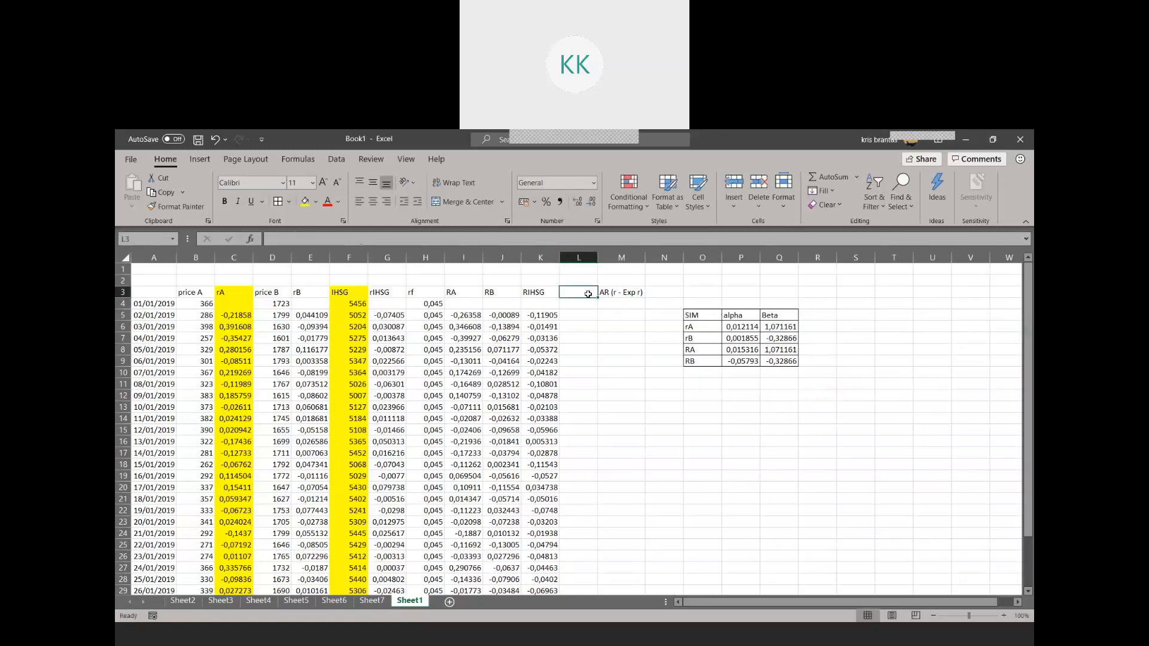
{"action": "type", "text": "E"}
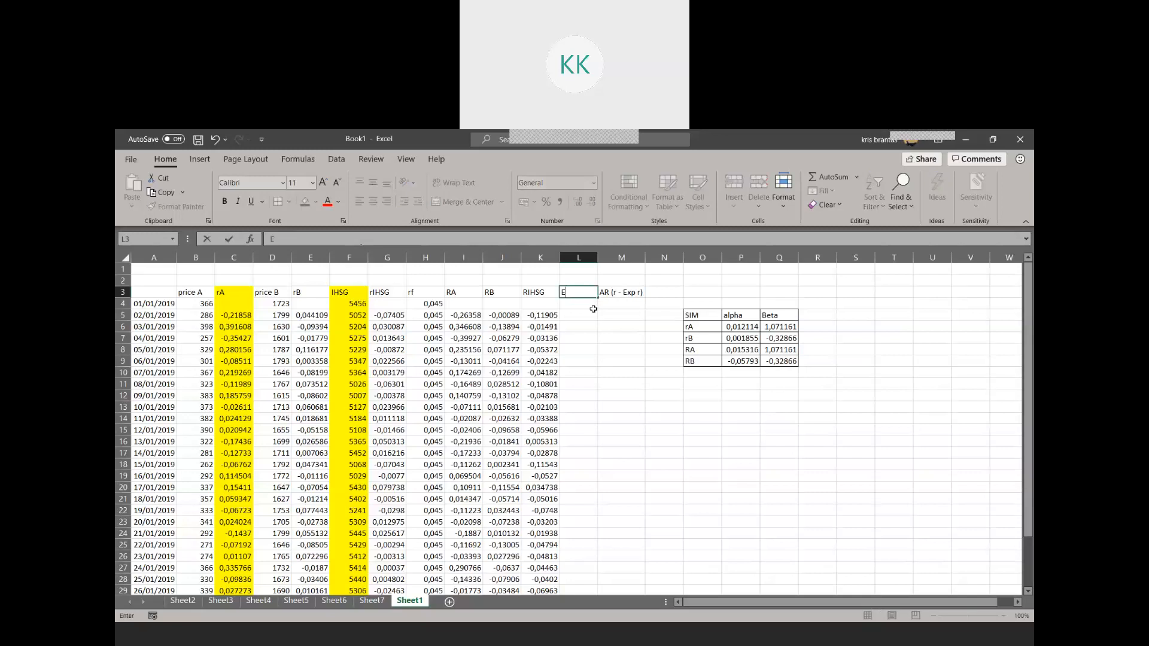
{"action": "type", "text": "xp rA"}
{"action": "key", "text": "Return"}
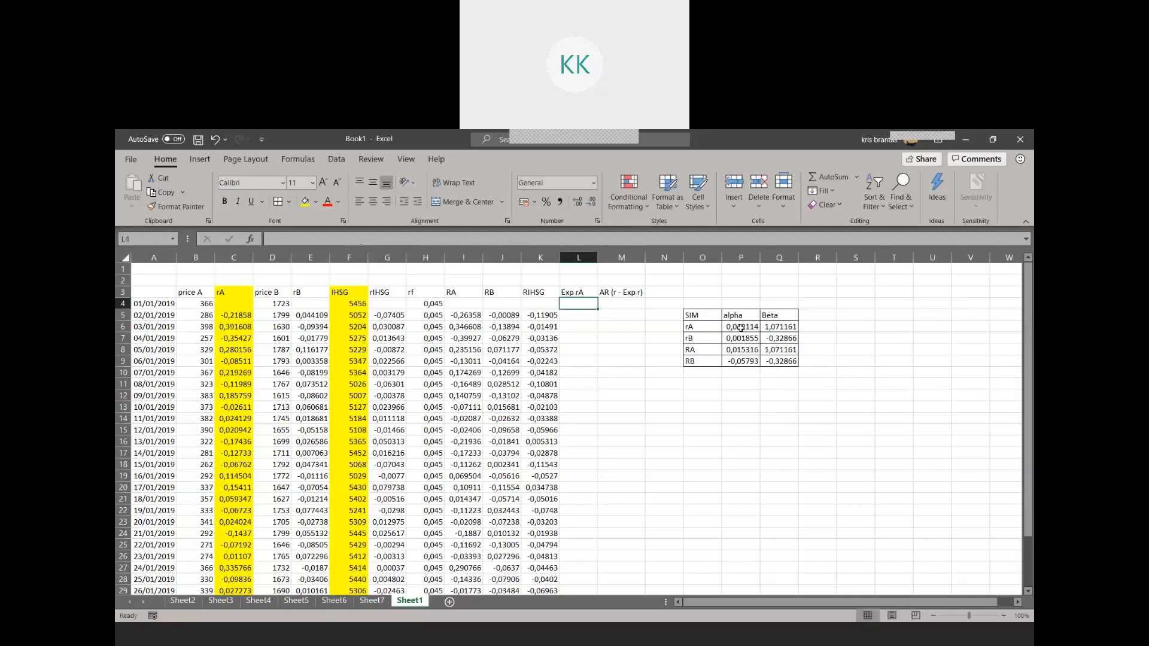
Fill the rA row of the coefficient table, O6:Q6, with a light blue-gray colour
{"action": "left_click", "coordinate": [707, 330]}
{"action": "left_click_drag", "start_coordinate": [707, 331], "coordinate": [780, 329]}
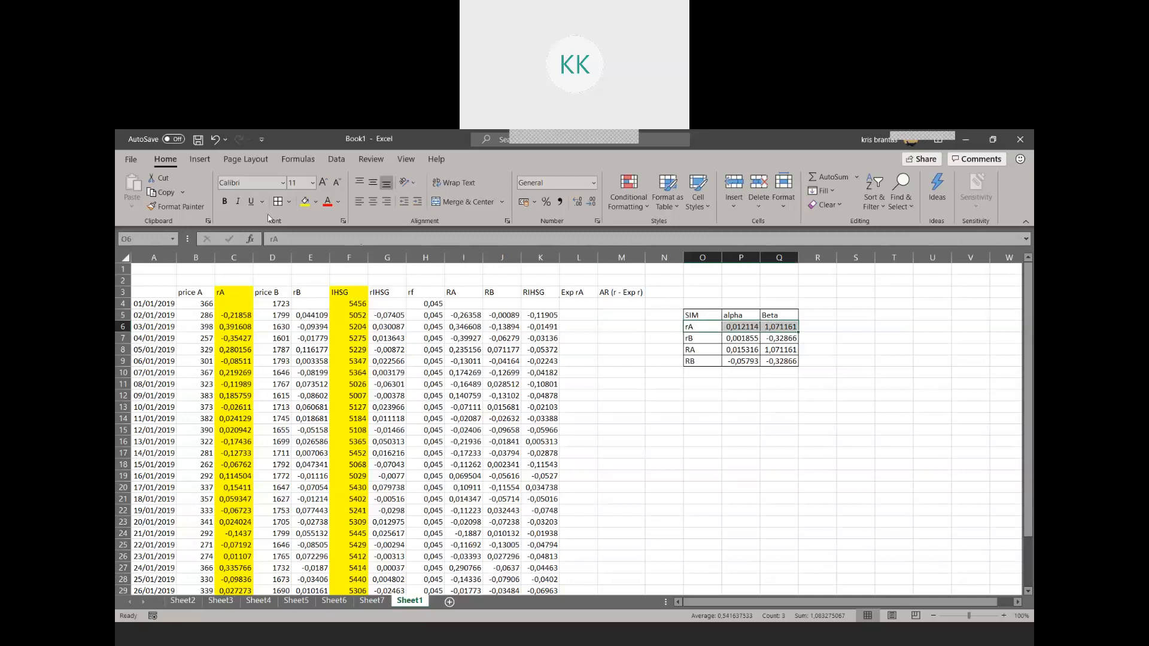
{"action": "left_click", "coordinate": [317, 201]}
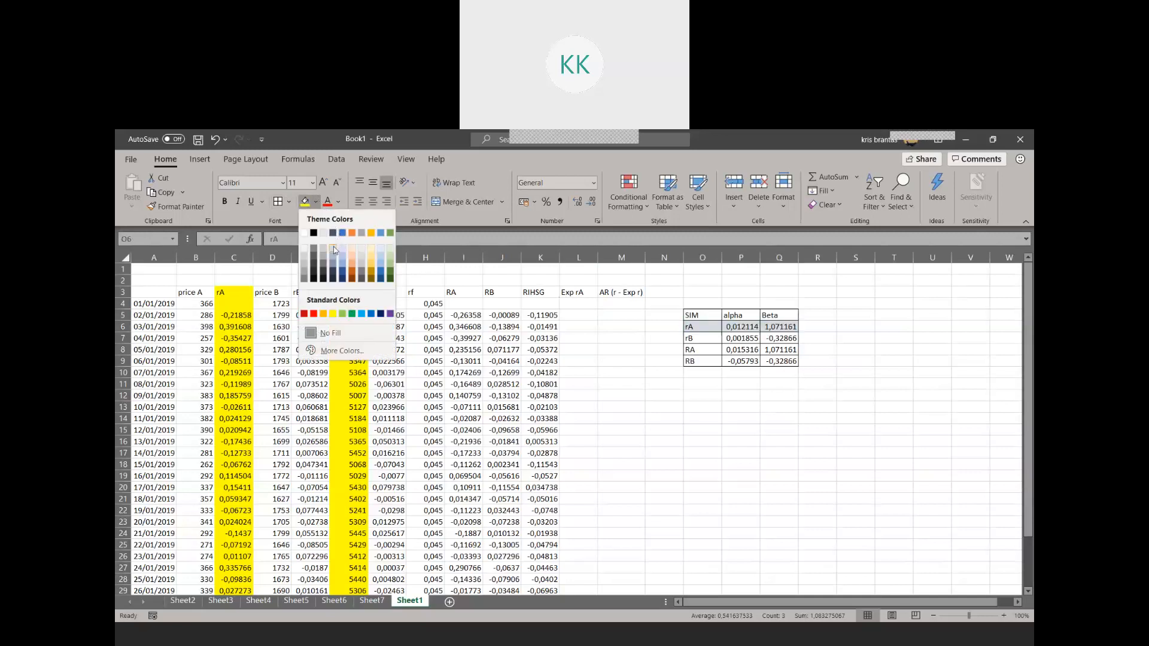
{"action": "left_click", "coordinate": [333, 246]}
{"action": "left_click", "coordinate": [740, 396]}
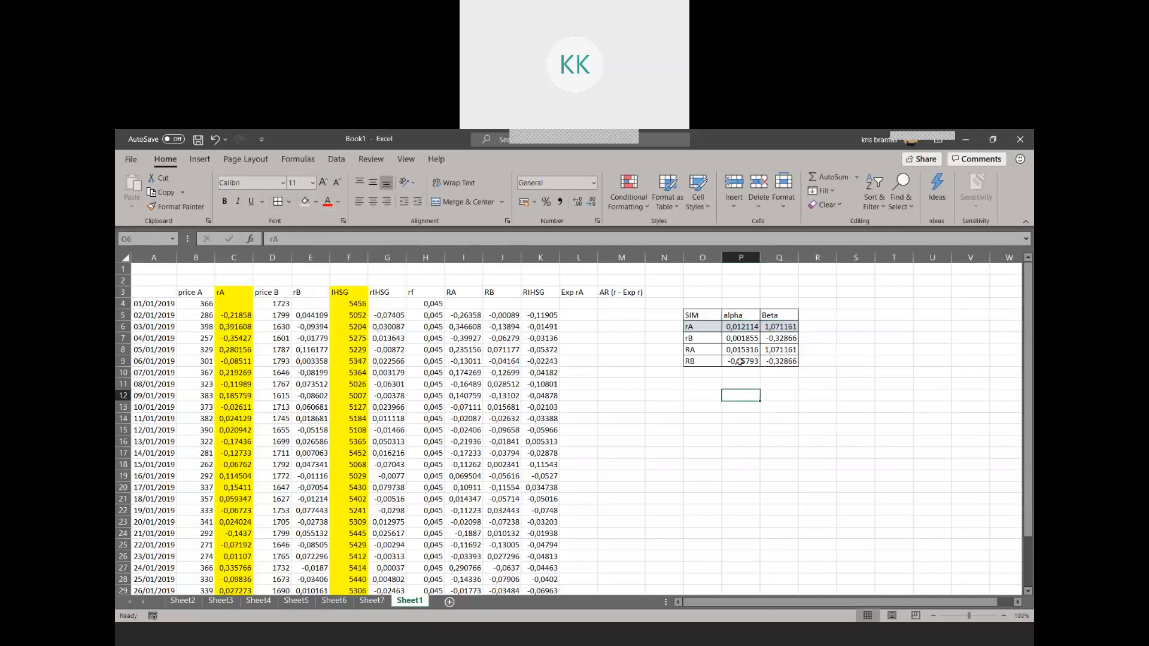
Calculate the expected return in L5 with the formula =$P$6+($Q$6*C5), using the absolute alpha and beta of rA
{"action": "left_click", "coordinate": [570, 314]}
{"action": "type", "text": "="}
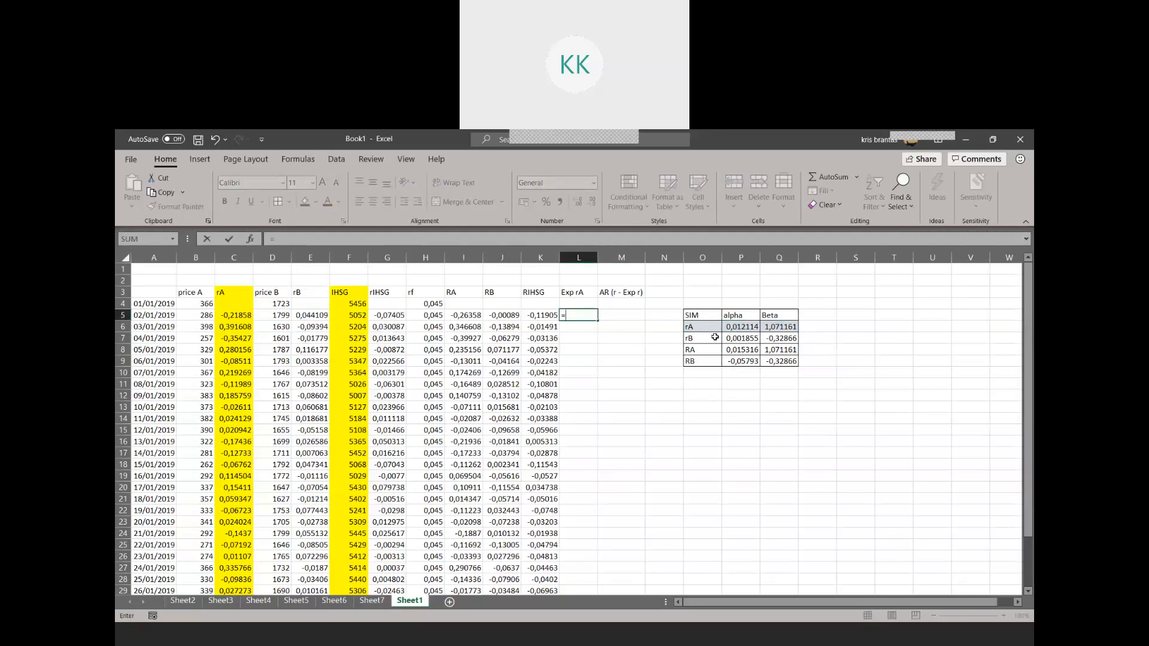
{"action": "left_click", "coordinate": [739, 329]}
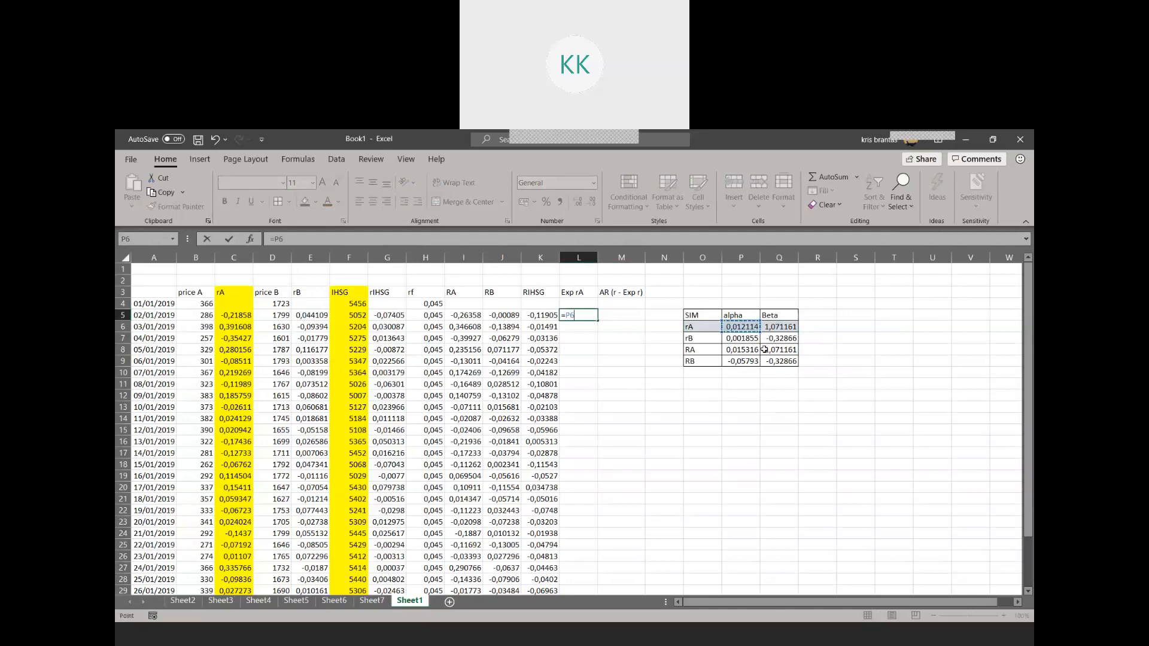
{"action": "left_click", "coordinate": [275, 238]}
{"action": "key", "text": "F4"}
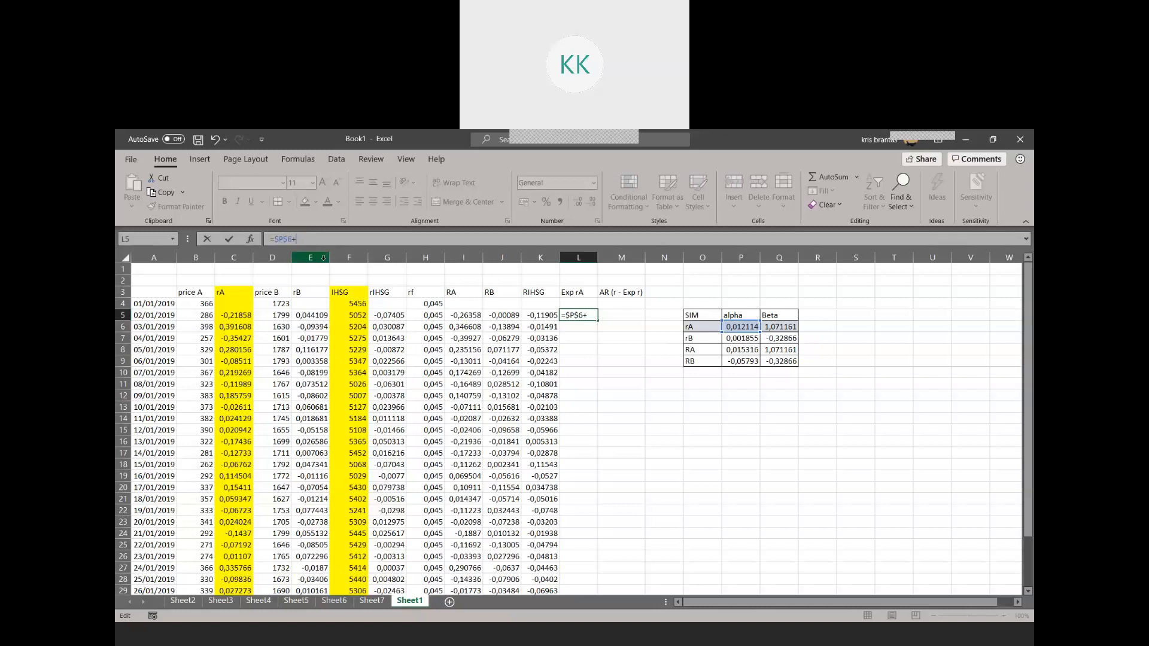
{"action": "left_click", "coordinate": [776, 327]}
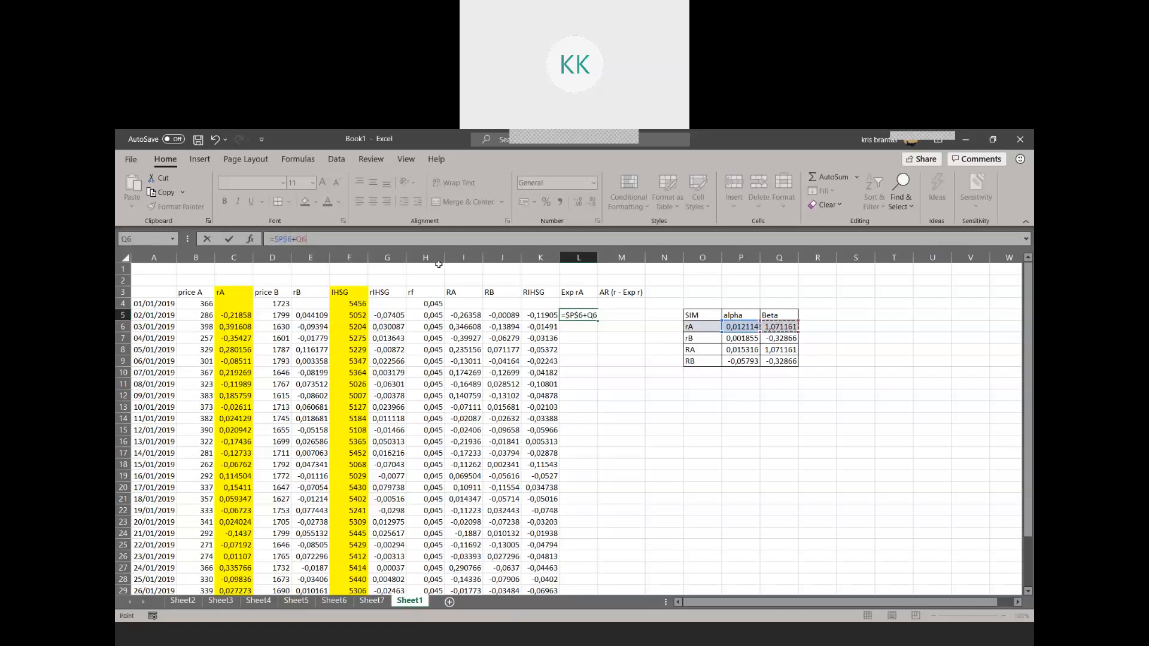
{"action": "left_click", "coordinate": [298, 239]}
{"action": "key", "text": "F4"}
{"action": "left_click", "coordinate": [226, 314]}
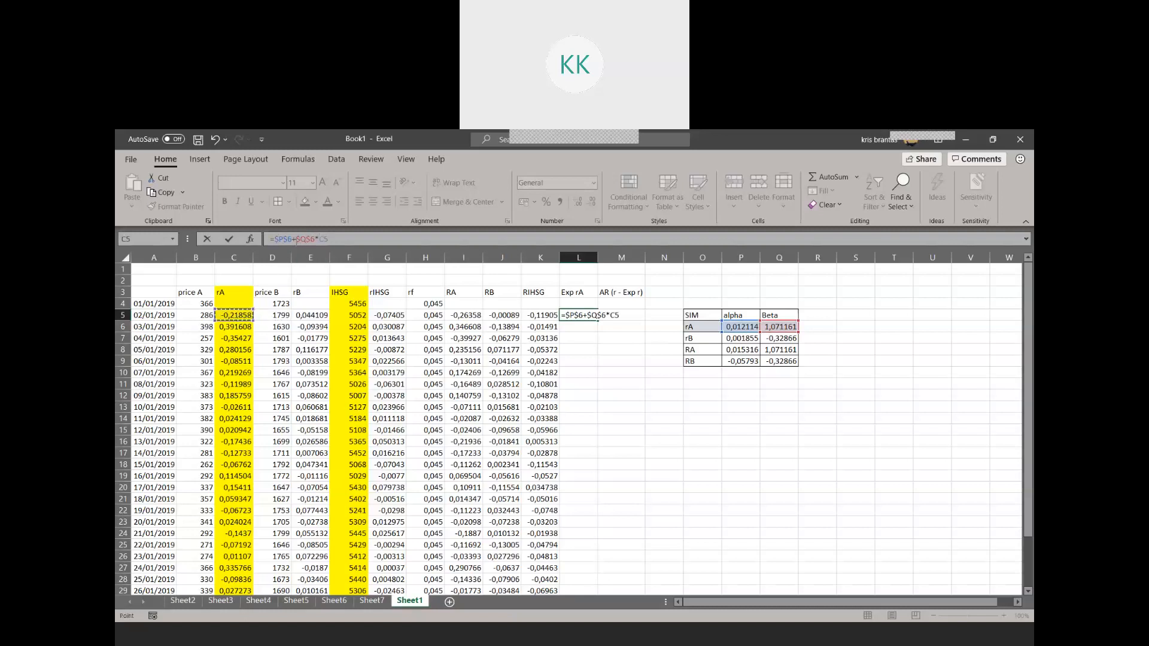
{"action": "left_click", "coordinate": [298, 239]}
{"action": "type", "text": "("}
{"action": "key", "text": "Return"}
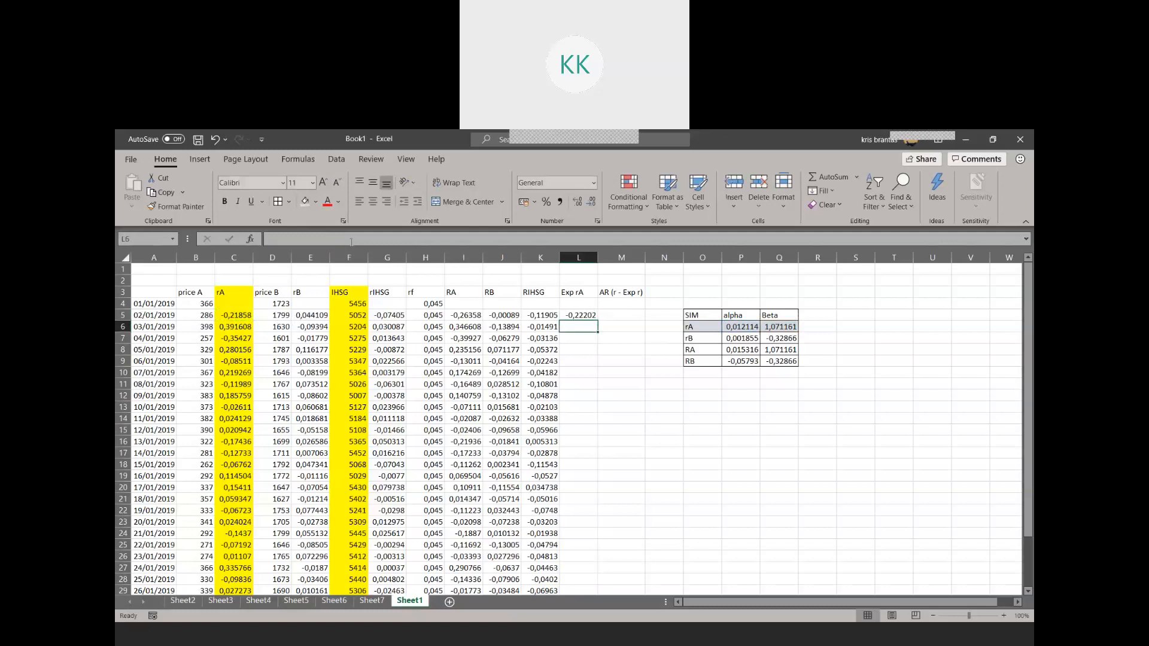
{"action": "left_click", "coordinate": [581, 315]}
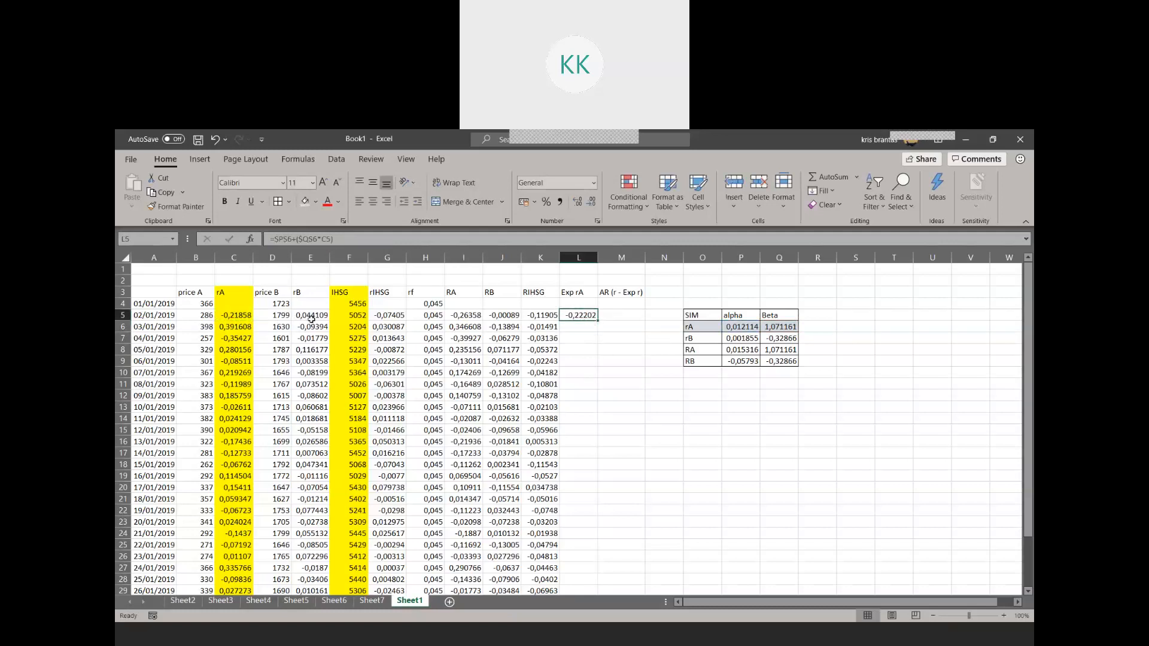
Remove the yellow fill from the IHSG column F
{"action": "left_click", "coordinate": [352, 257]}
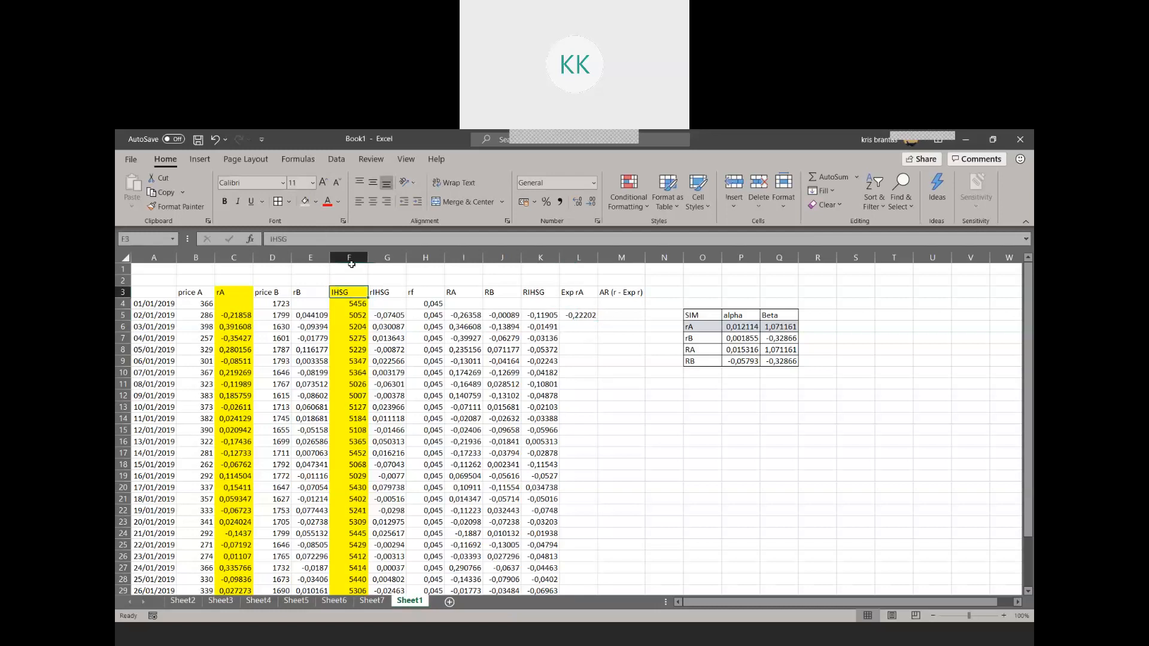
{"action": "left_click", "coordinate": [316, 201]}
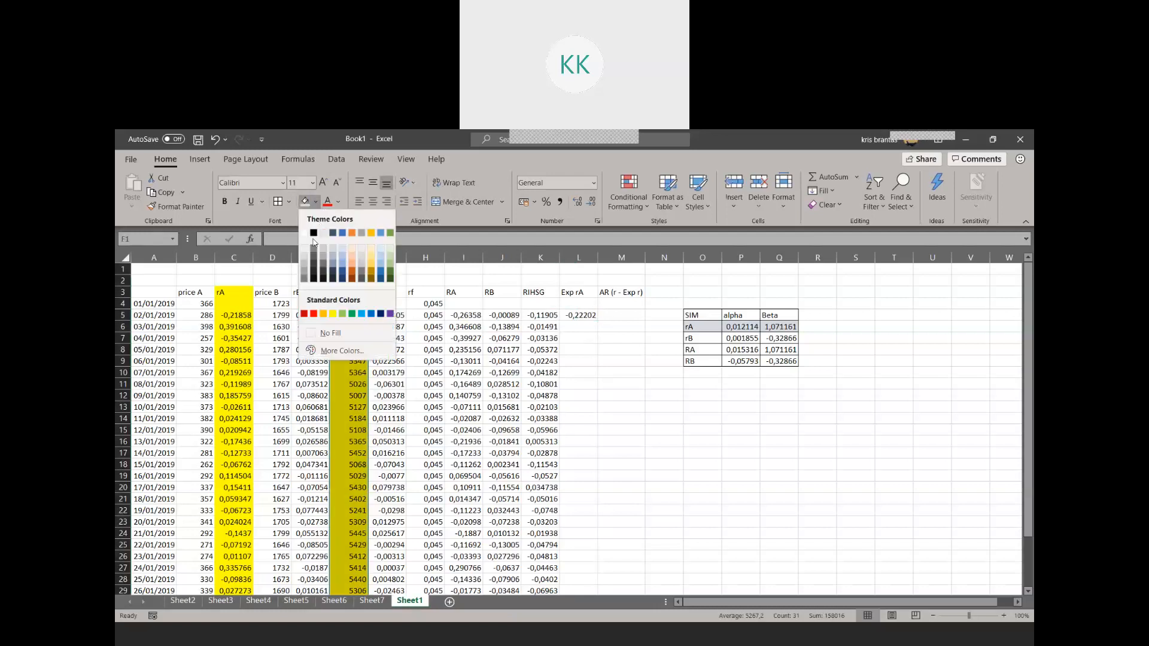
{"action": "left_click", "coordinate": [326, 334]}
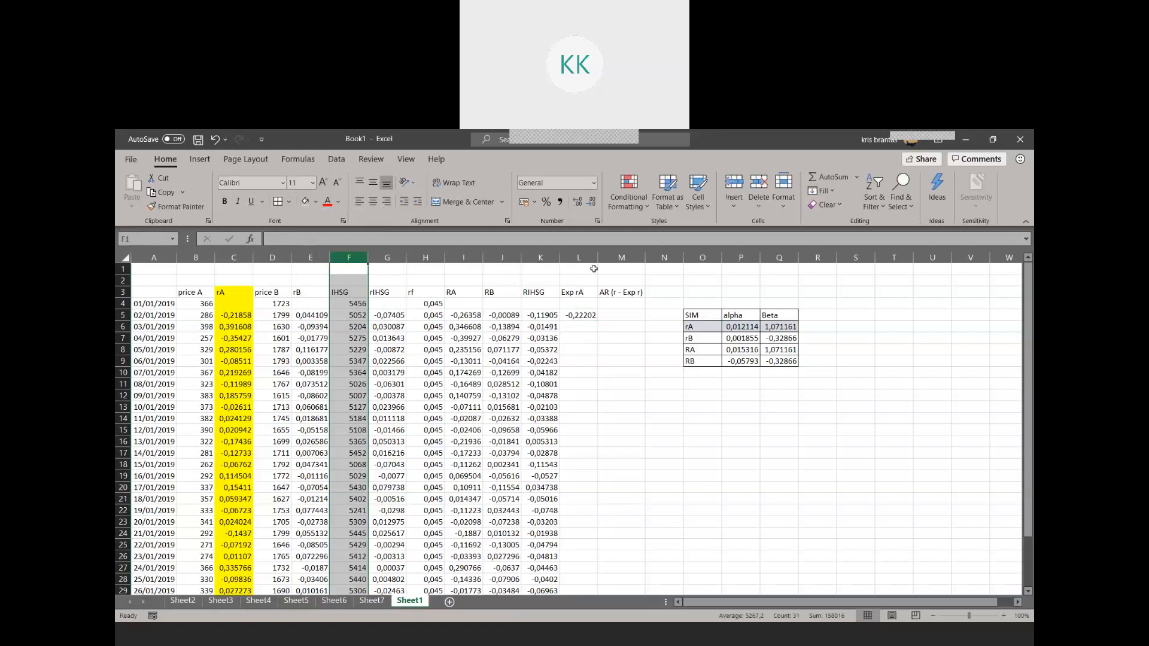
Delete the empty rows 1 and 2 above the header row
{"action": "left_click", "coordinate": [588, 259]}
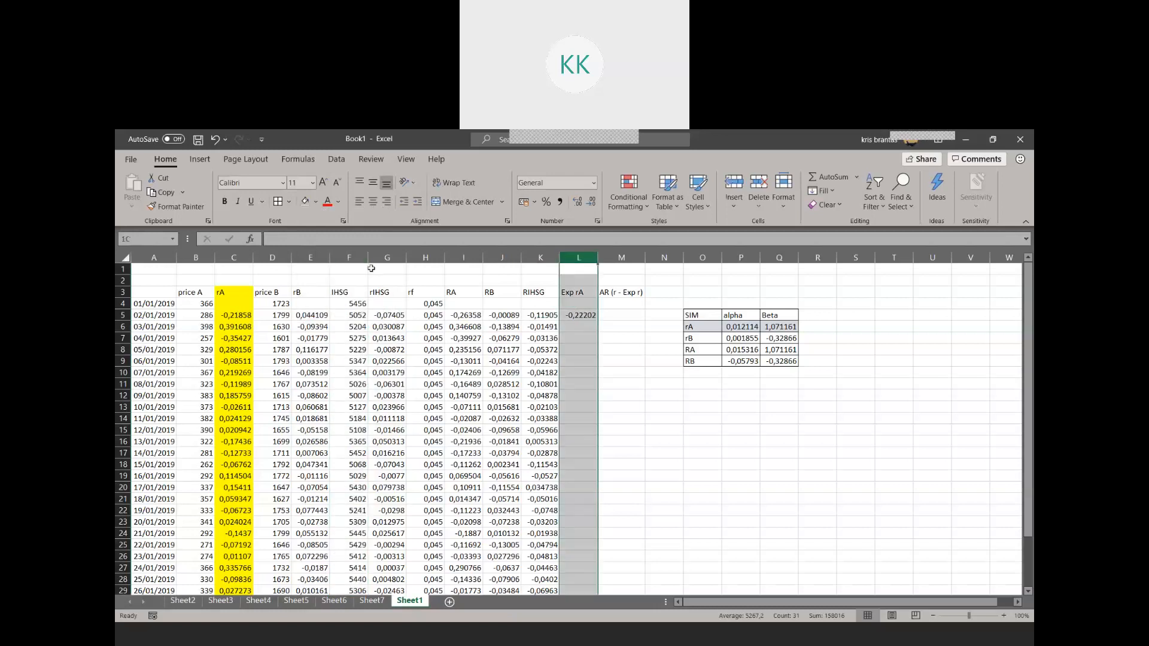
{"action": "left_click_drag", "start_coordinate": [123, 268], "coordinate": [123, 280]}
{"action": "right_click", "coordinate": [126, 280]}
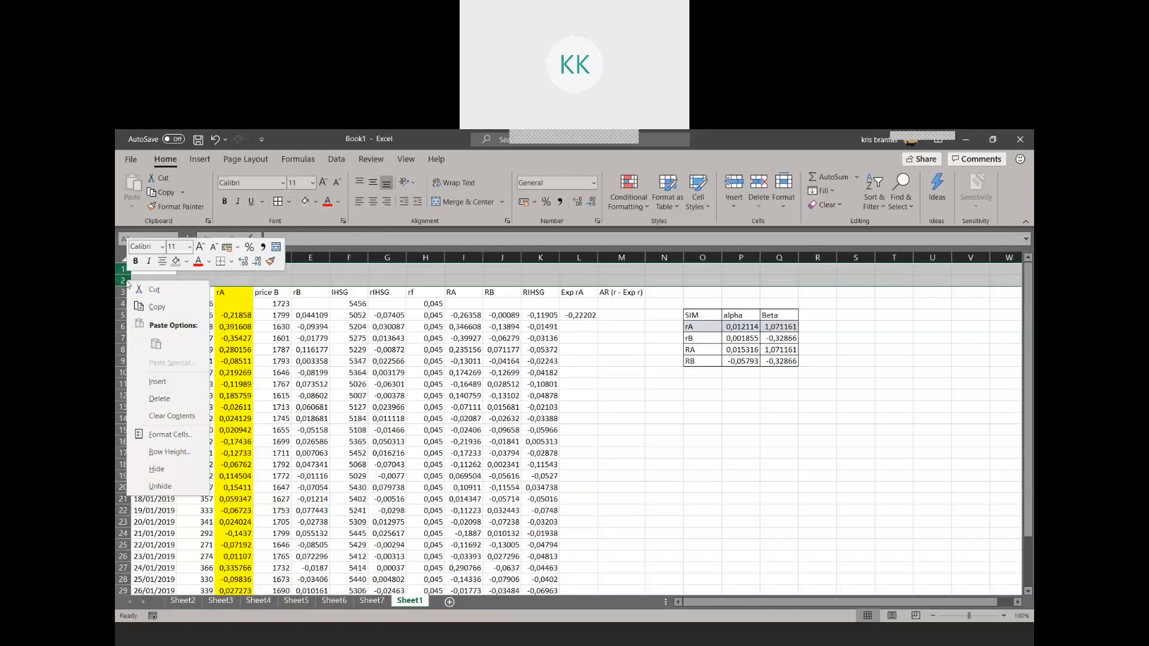
{"action": "left_click", "coordinate": [159, 398]}
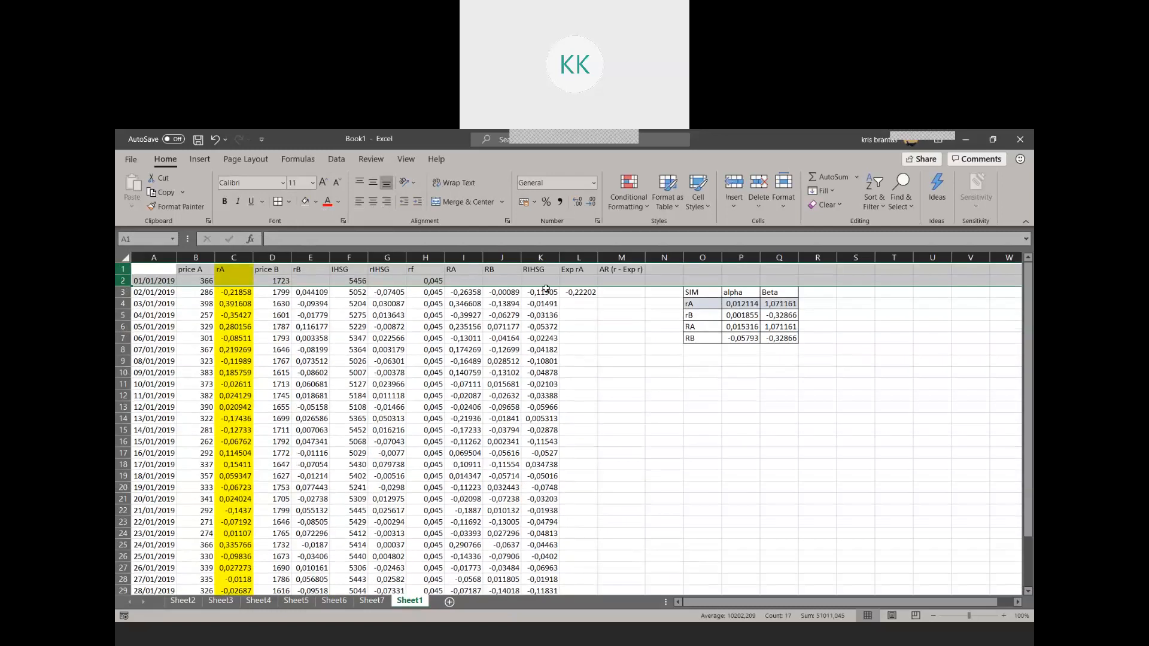
Fill the Exp rA column L with yellow and make the headers in B1:M1 bold
{"action": "left_click", "coordinate": [581, 258]}
{"action": "right_click", "coordinate": [583, 261]}
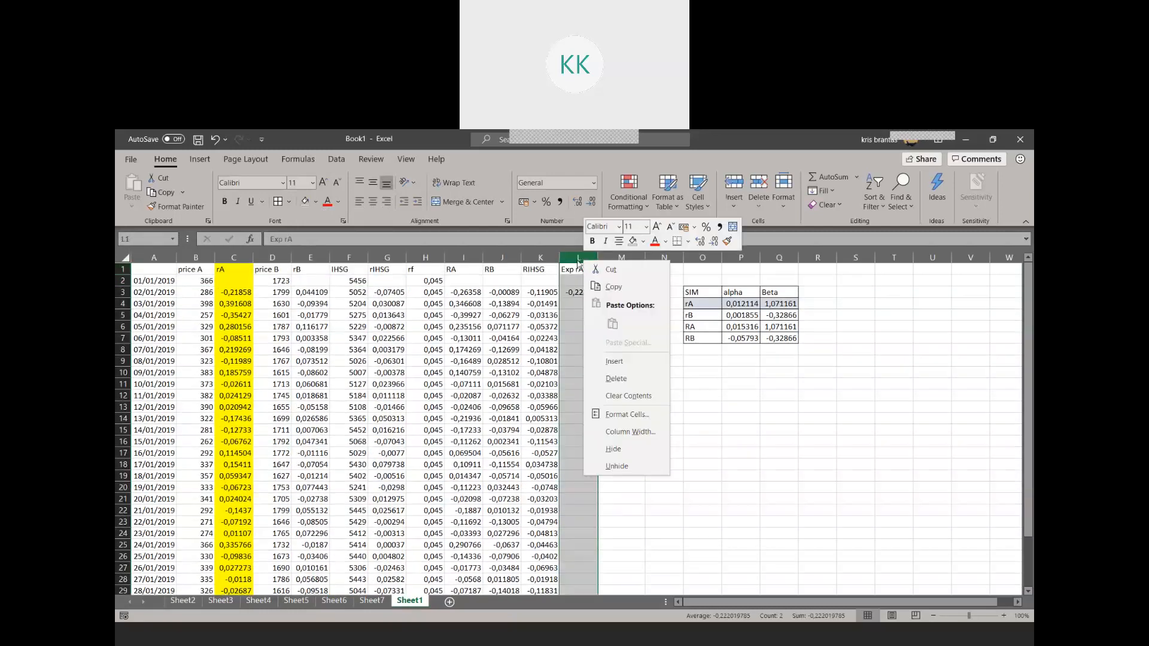
{"action": "left_click", "coordinate": [315, 202]}
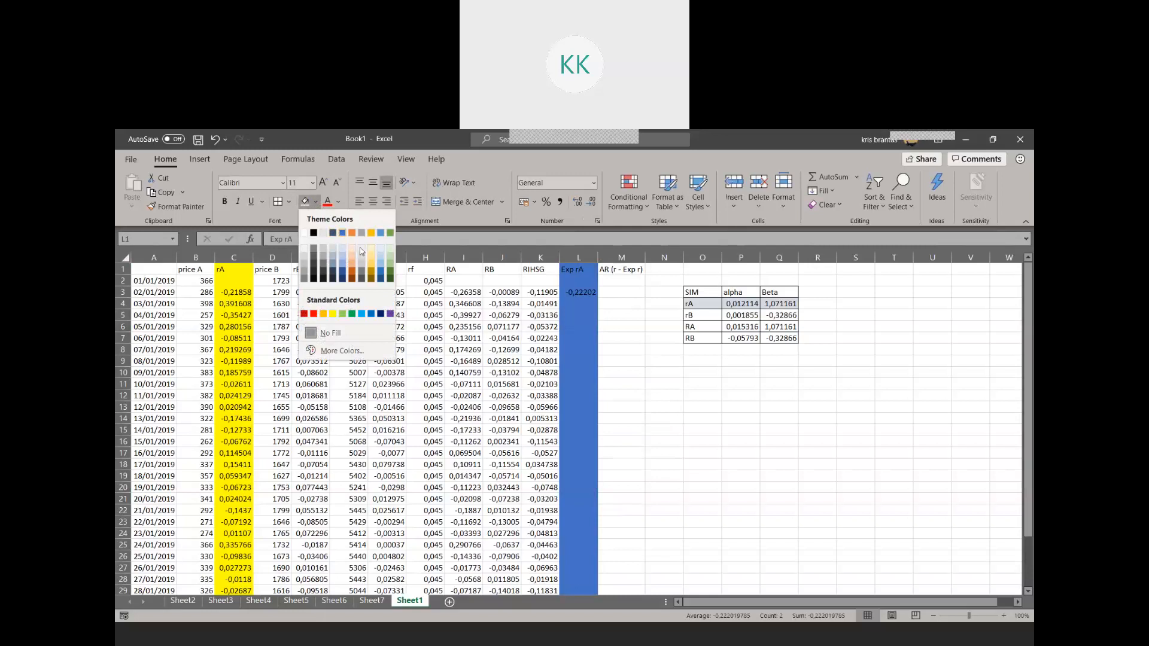
{"action": "left_click", "coordinate": [333, 314]}
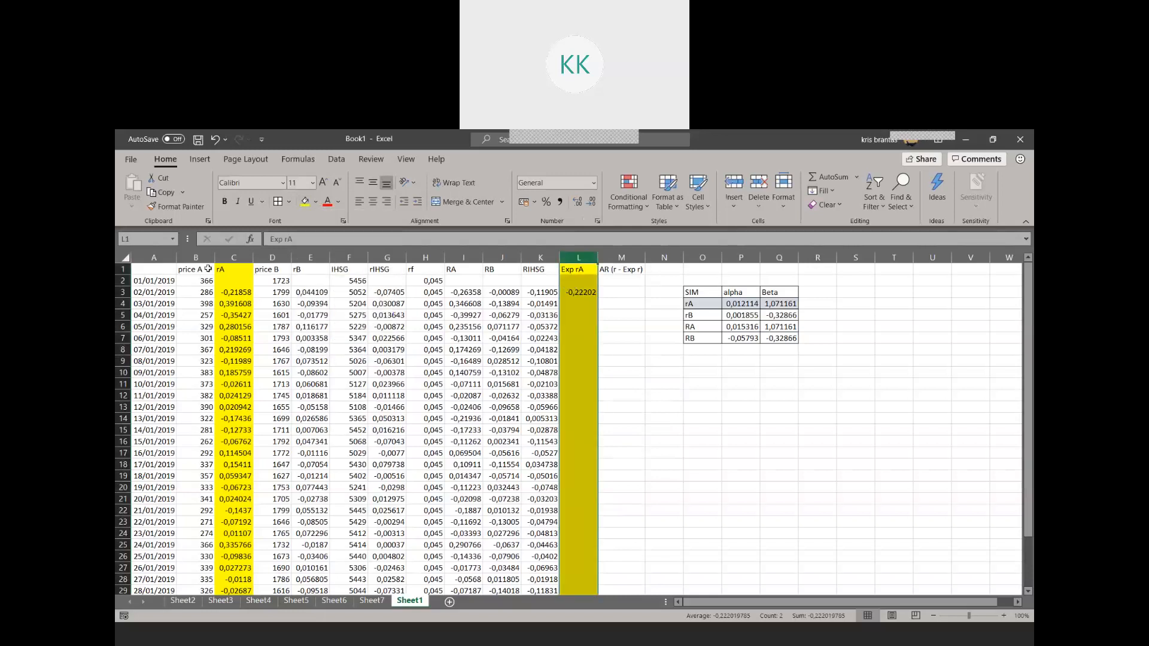
{"action": "left_click_drag", "start_coordinate": [178, 270], "coordinate": [634, 271]}
{"action": "key", "text": "ctrl+b"}
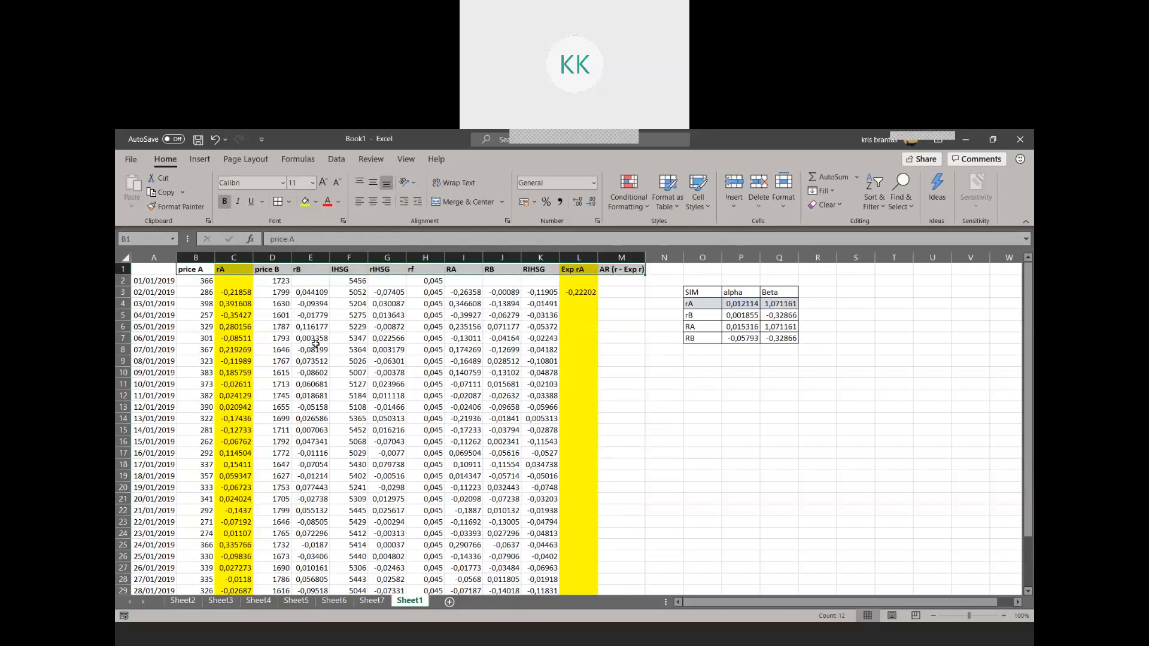
Copy the Exp rA formula from L3 down to L31 and check the copied formulas in L4 and L7
{"action": "left_click", "coordinate": [237, 292]}
{"action": "left_click_drag", "start_coordinate": [237, 292], "coordinate": [239, 385]}
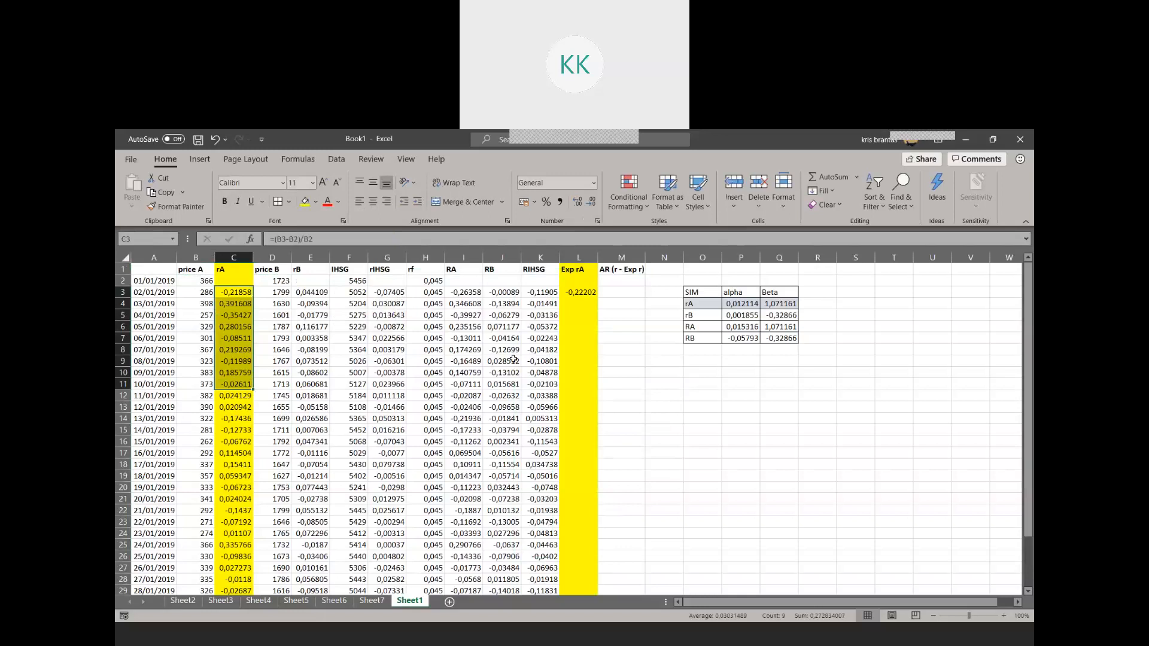
{"action": "left_click", "coordinate": [587, 292]}
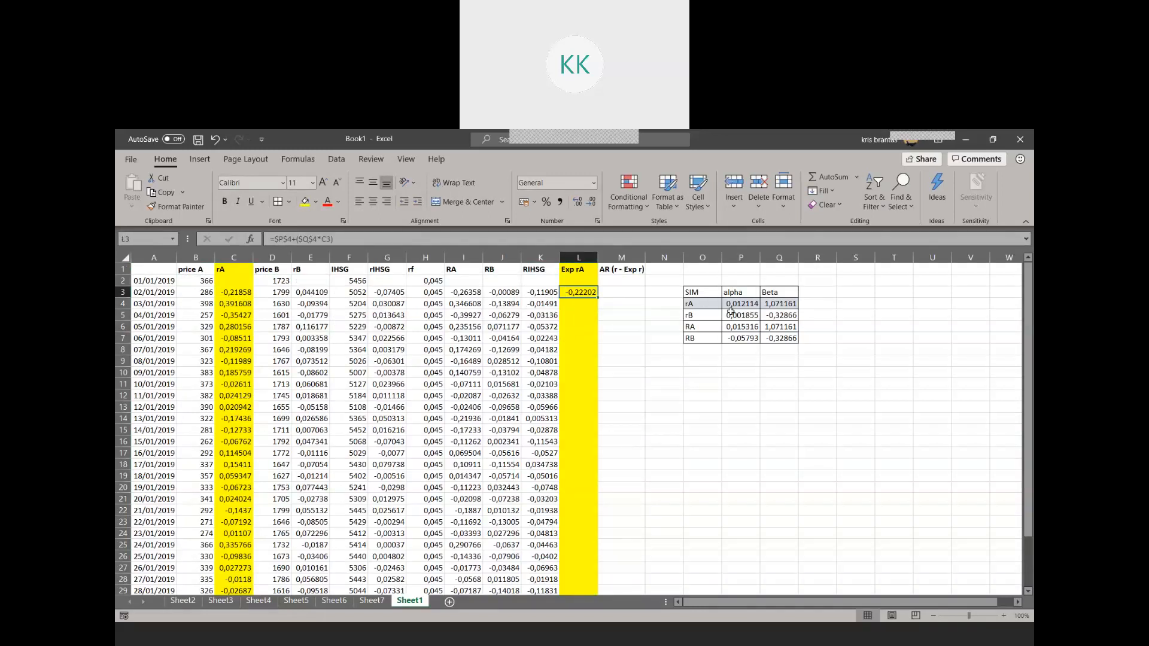
{"action": "left_click_drag", "start_coordinate": [599, 297], "coordinate": [573, 571]}
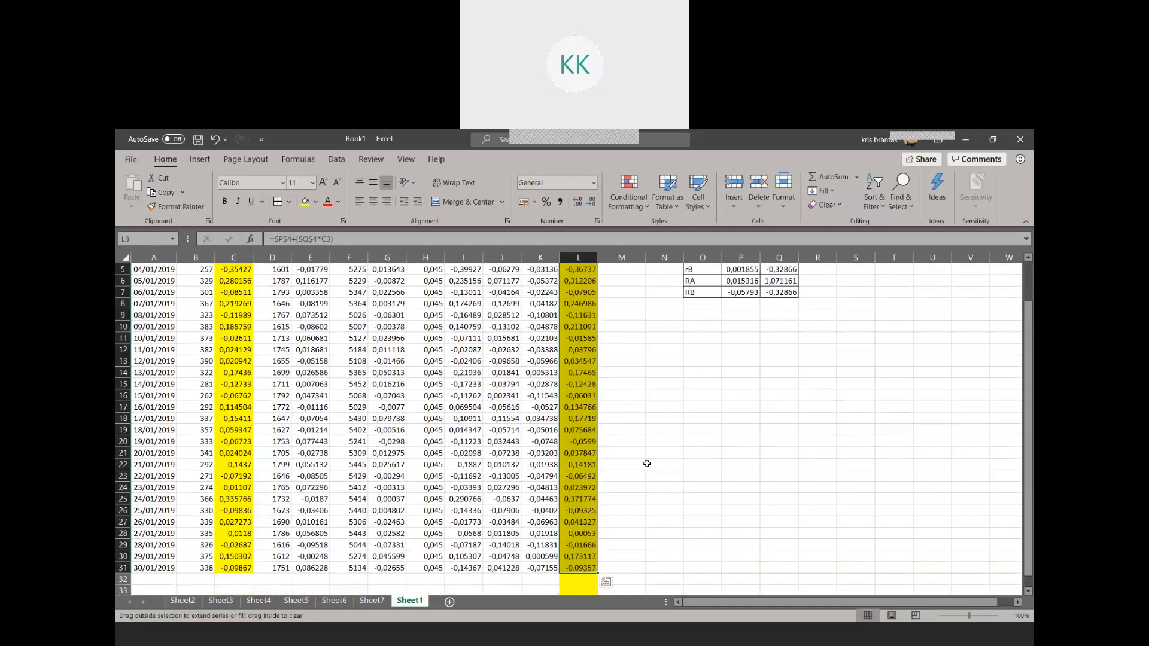
{"action": "scroll", "coordinate": [628, 431], "scroll_direction": "up", "scroll_amount": 2}
{"action": "left_click", "coordinate": [575, 306]}
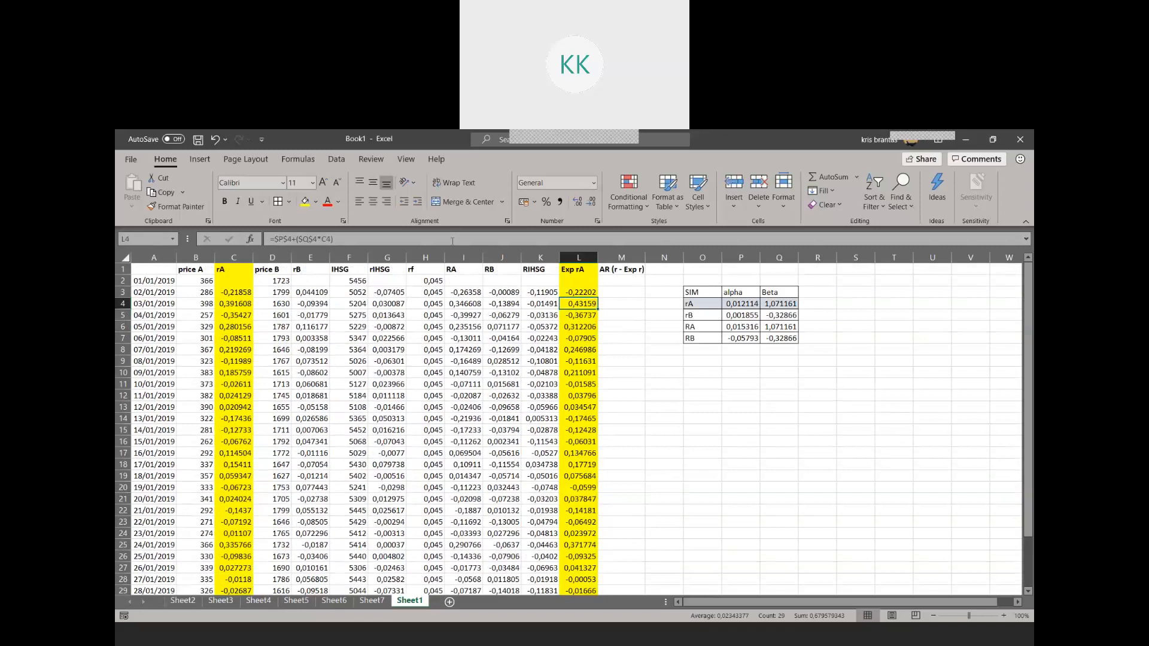
{"action": "left_click", "coordinate": [452, 239]}
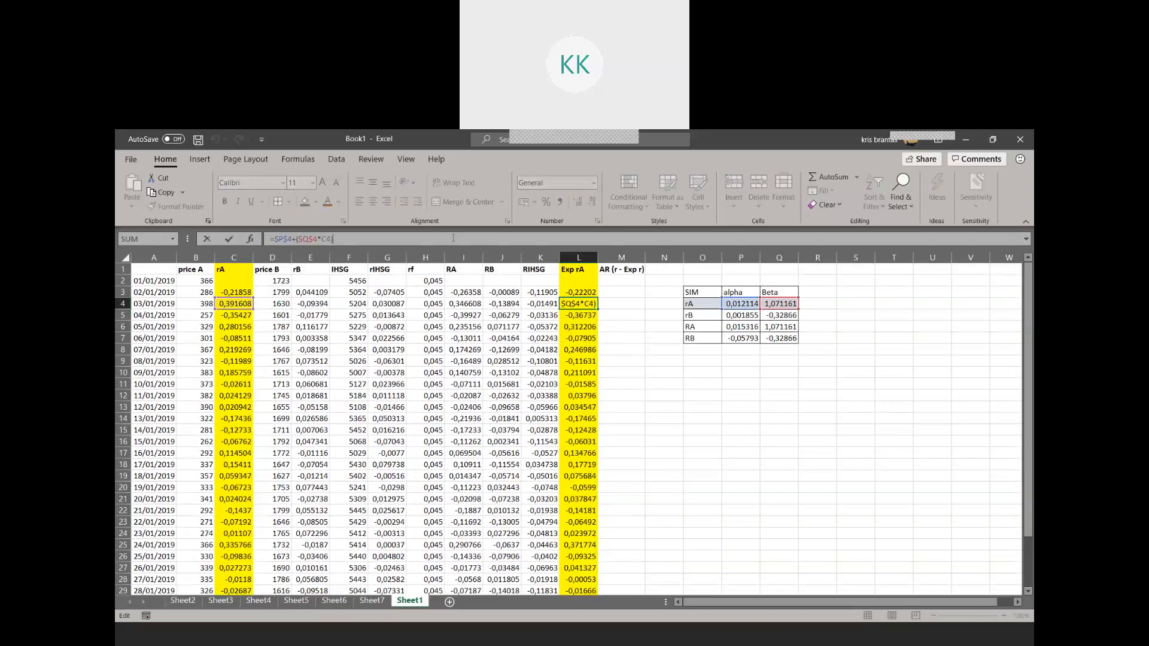
{"action": "left_click", "coordinate": [588, 340]}
{"action": "left_click", "coordinate": [370, 237]}
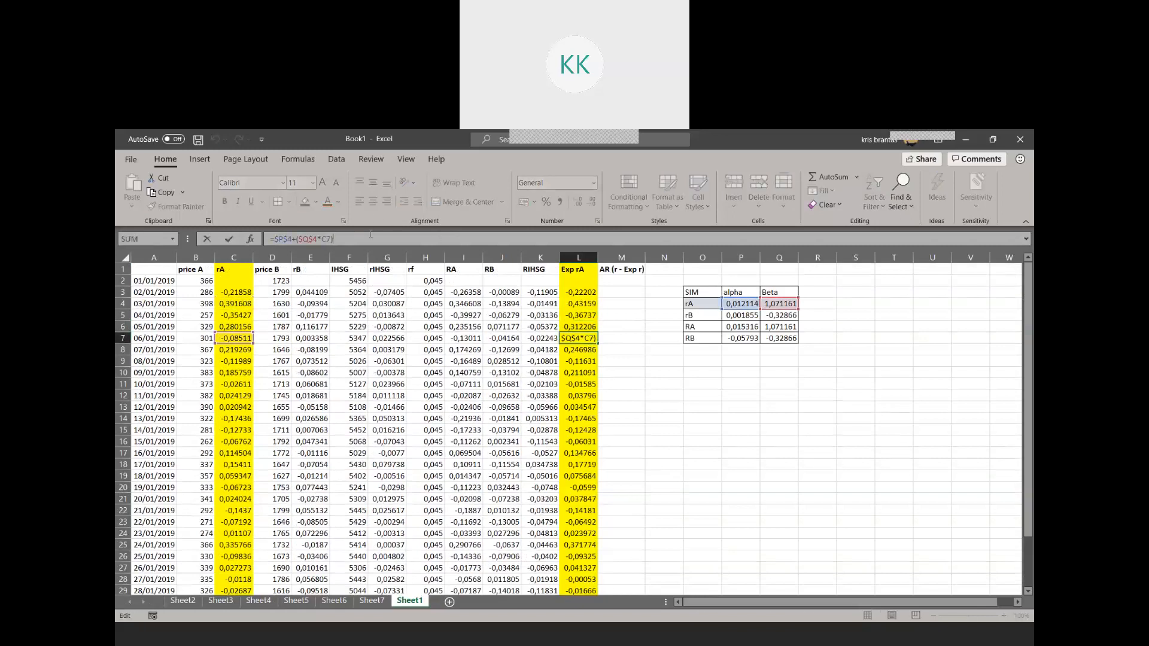
{"action": "key", "text": "Return"}
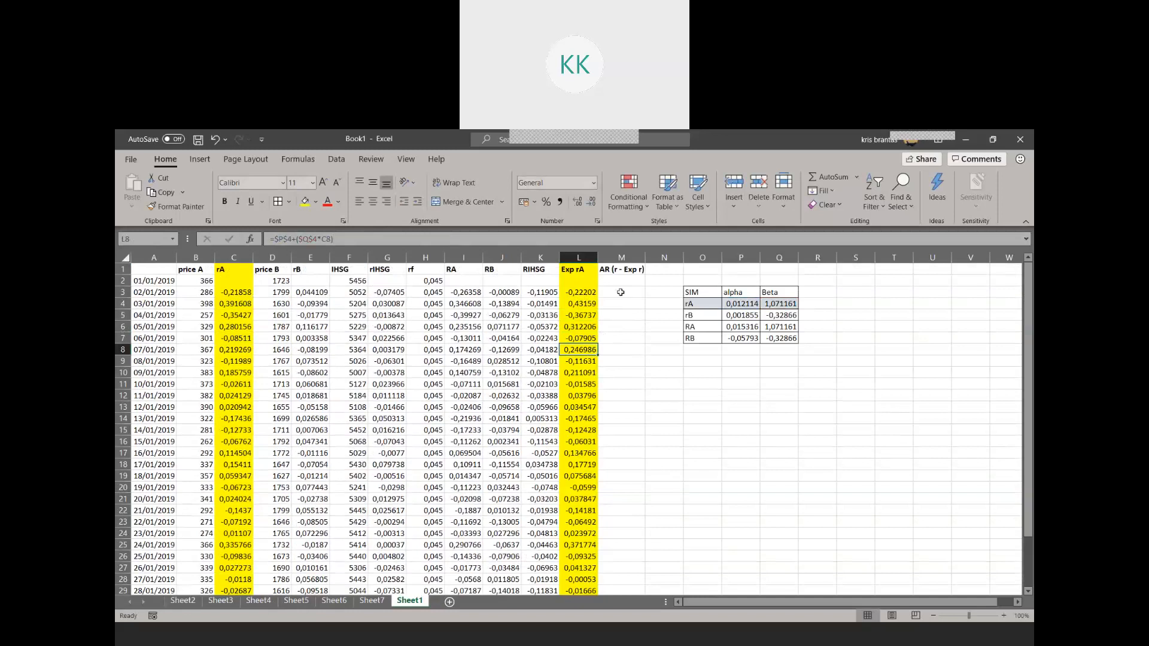
Calculate the abnormal return in M3 as =C3-L3 and copy the formula down column M to the last date row
{"action": "left_click", "coordinate": [623, 296]}
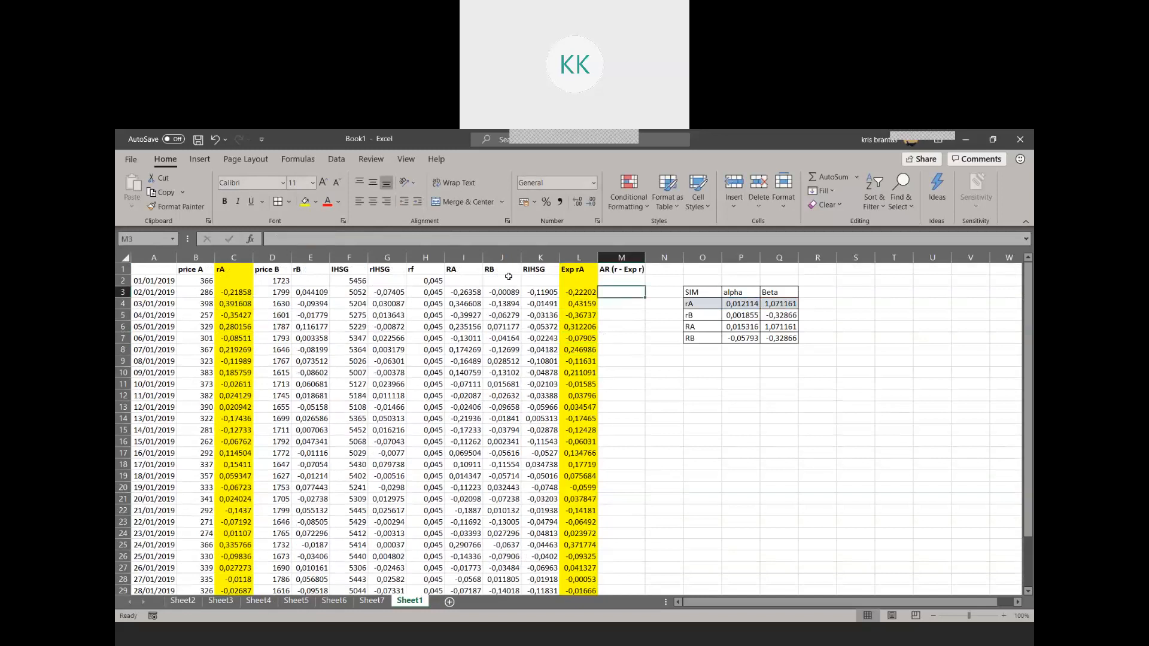
{"action": "type", "text": "="}
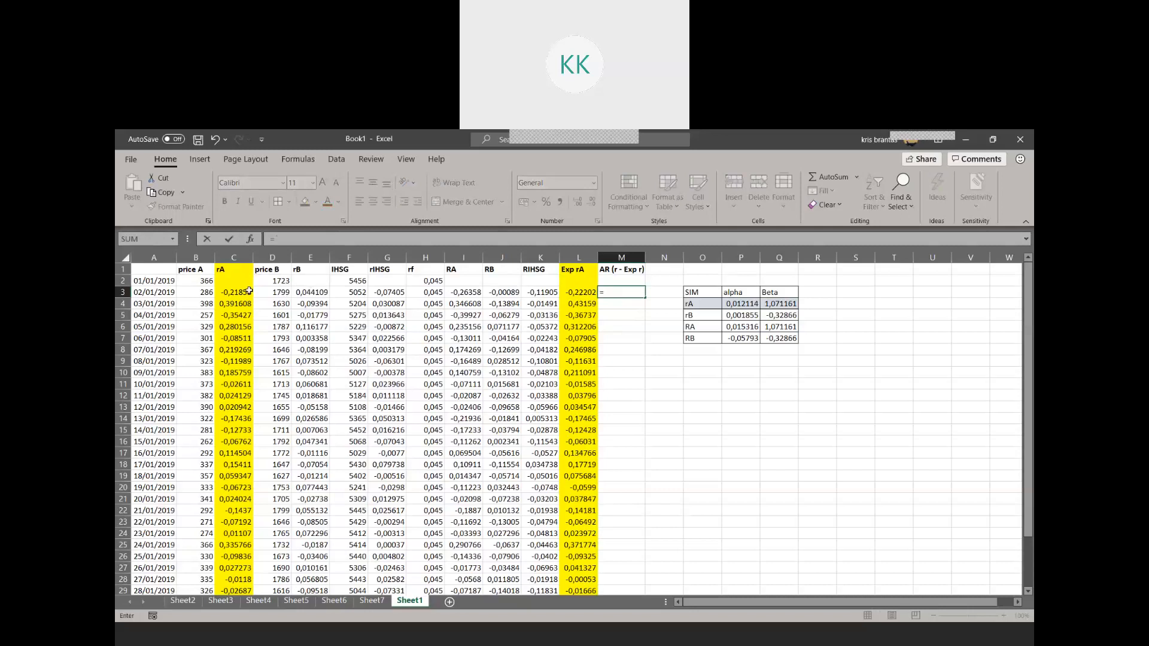
{"action": "left_click", "coordinate": [247, 291]}
{"action": "type", "text": "-"}
{"action": "left_click", "coordinate": [585, 294]}
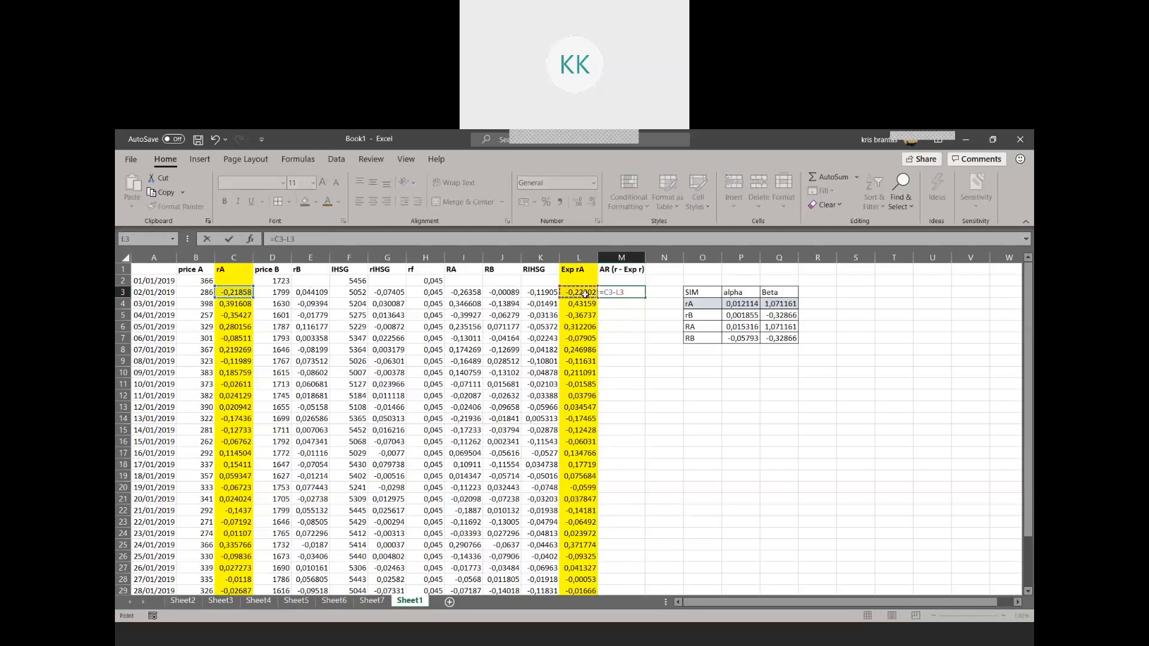
{"action": "key", "text": "ctrl+Return"}
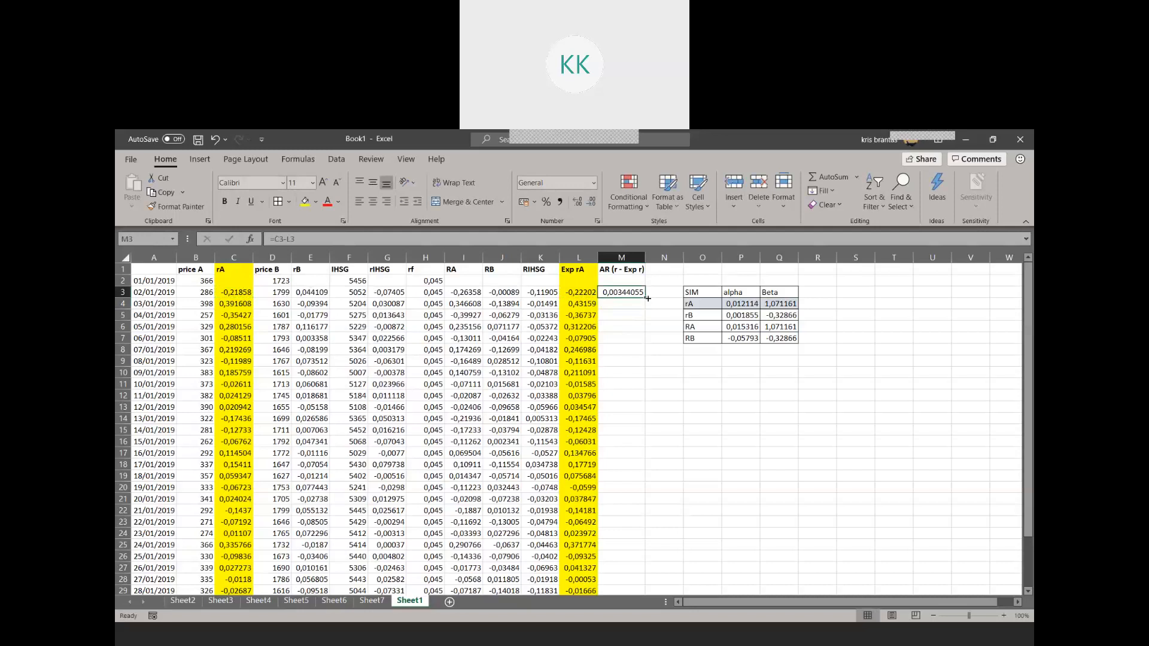
{"action": "left_click_drag", "start_coordinate": [650, 309], "coordinate": [636, 568]}
{"action": "scroll", "coordinate": [710, 461], "scroll_direction": "up", "scroll_amount": 2}
Insert two blank columns at N, between the AR column and the coefficient table
{"action": "left_click", "coordinate": [675, 258]}
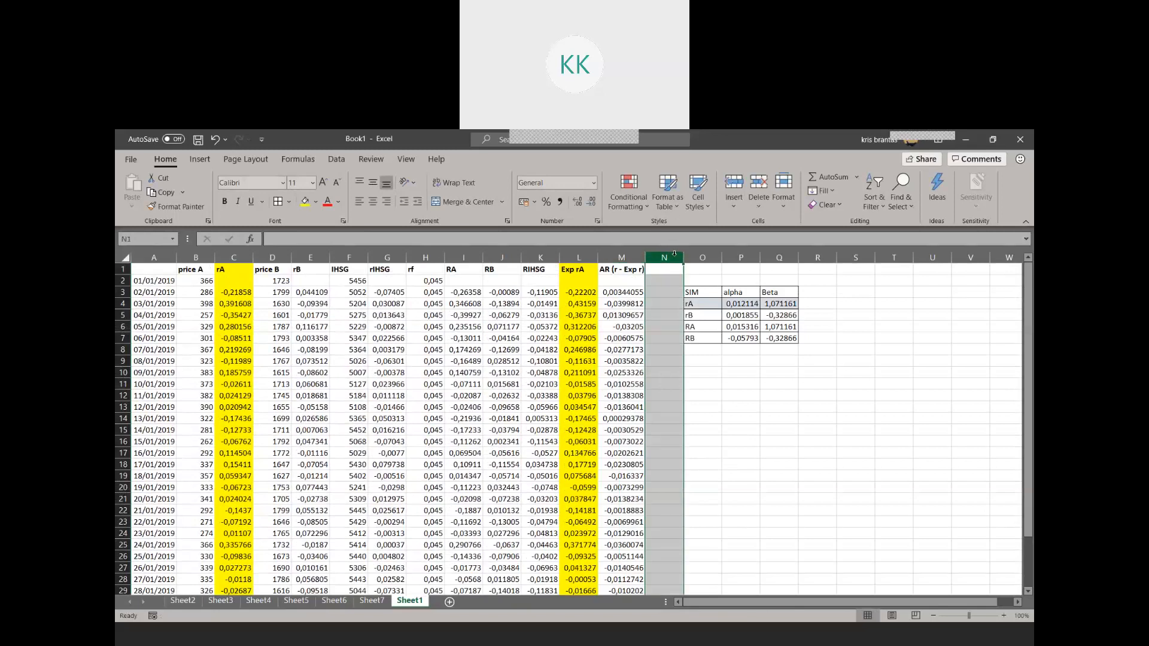
{"action": "right_click", "coordinate": [674, 259]}
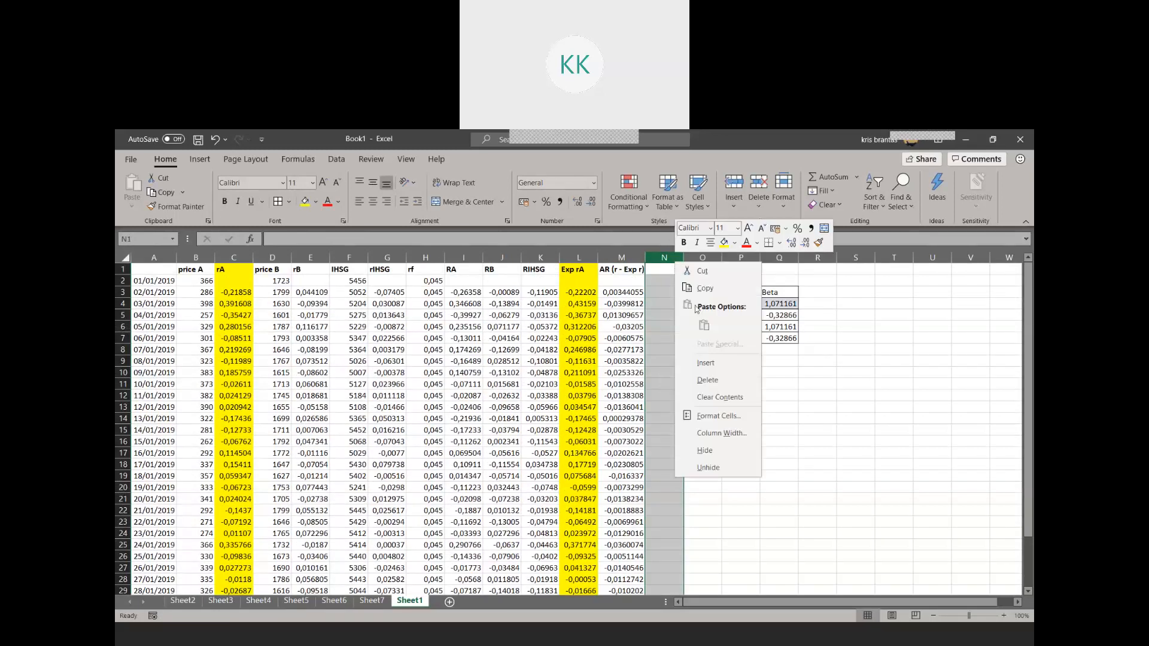
{"action": "left_click", "coordinate": [717, 363]}
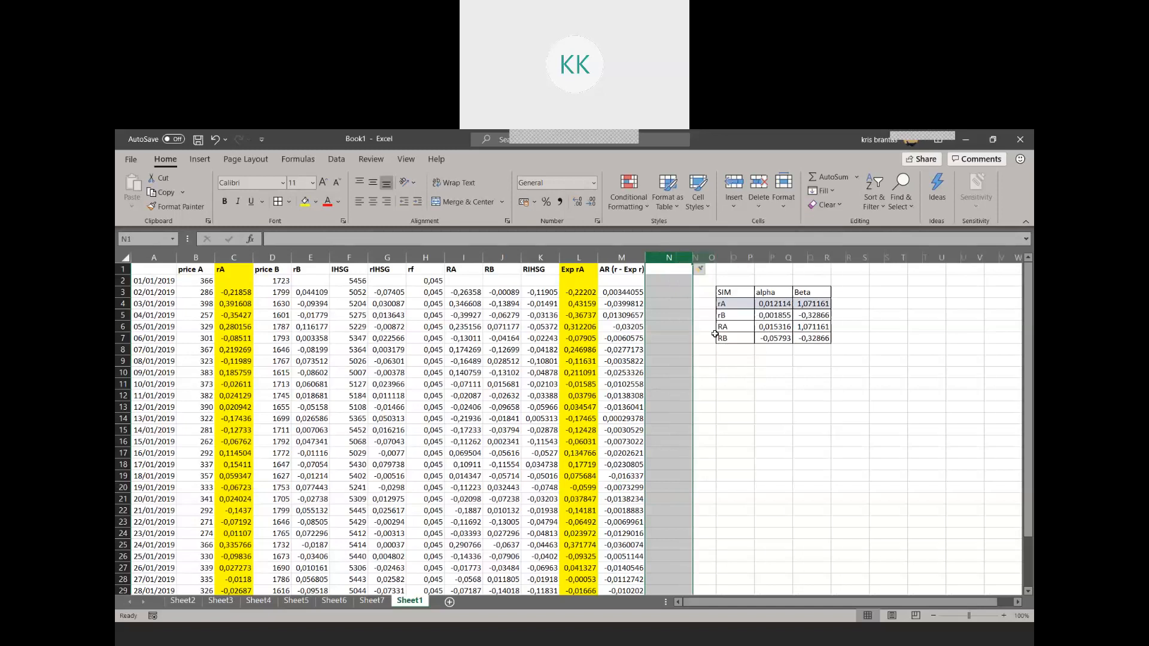
{"action": "right_click", "coordinate": [666, 264]}
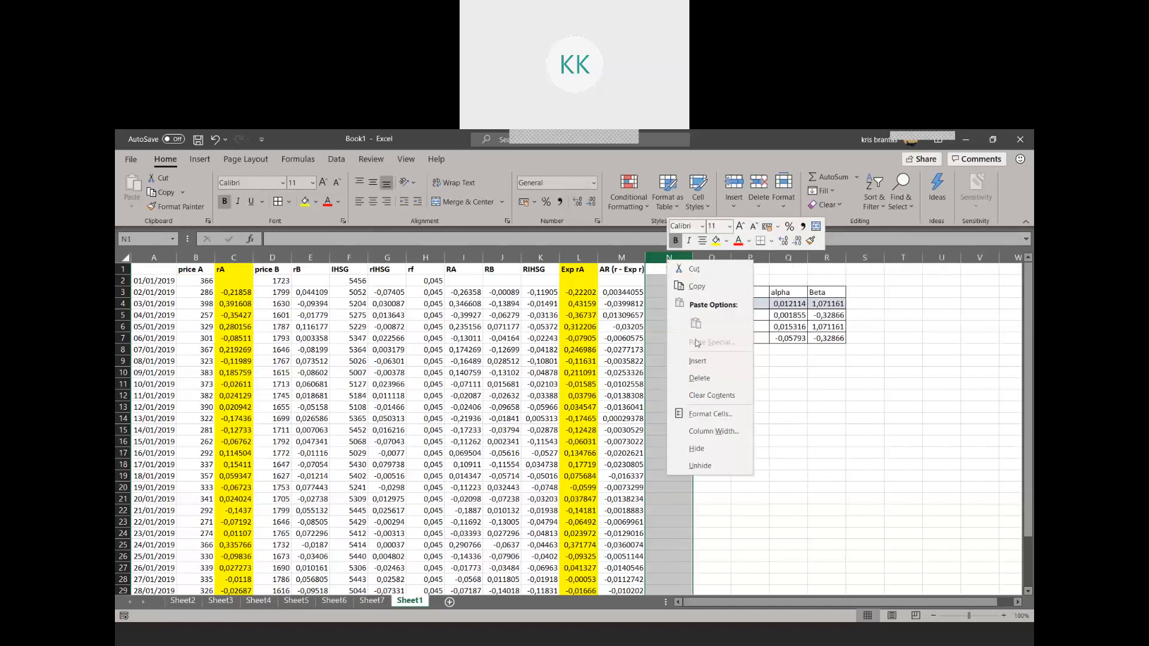
{"action": "left_click", "coordinate": [701, 358]}
Add the column headers Exp rB in N1 and AR B in O1
{"action": "left_click", "coordinate": [666, 270]}
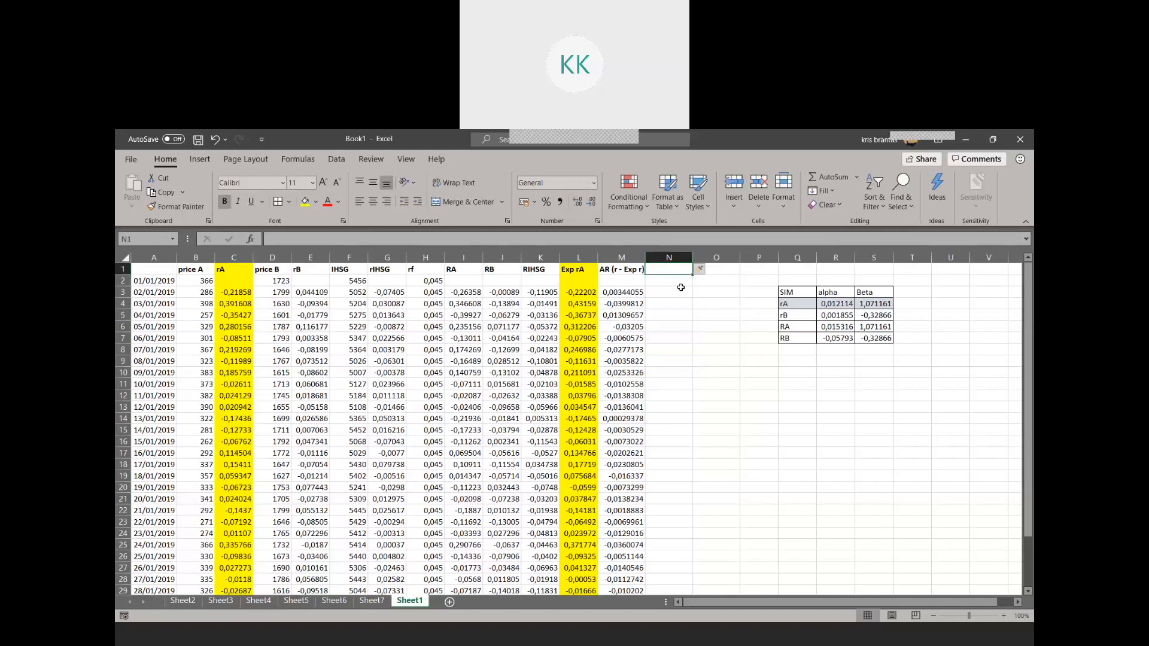
{"action": "type", "text": "Exp R"}
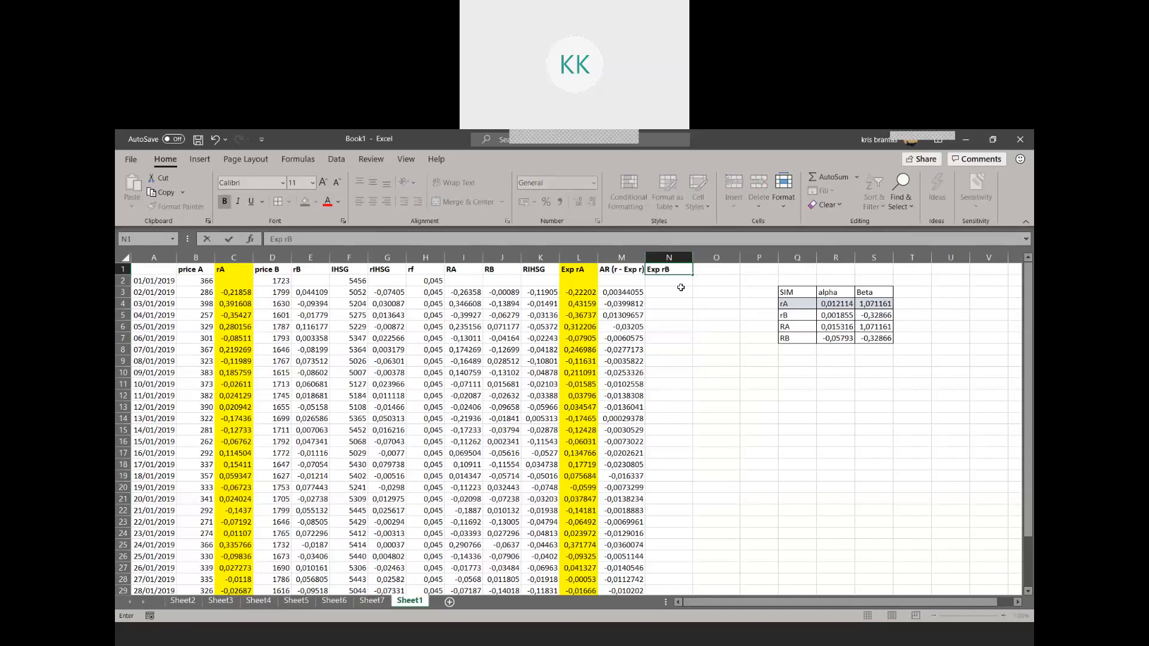
{"action": "key", "text": "Tab"}
{"action": "type", "text": "AR"}
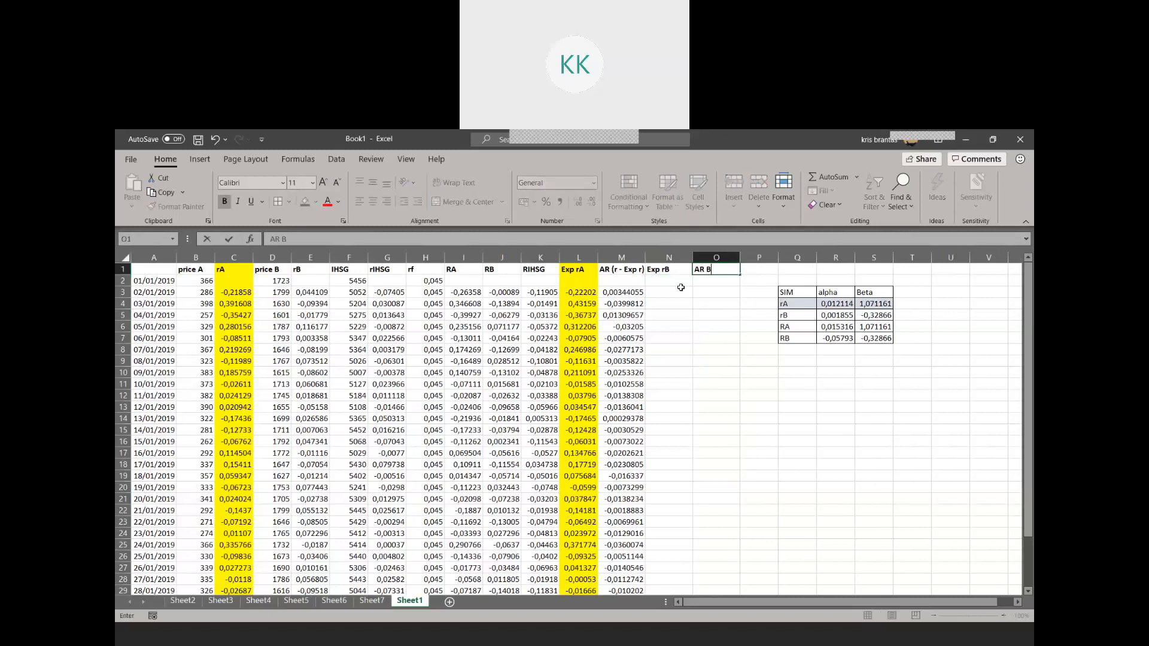
Calculate the expected return of stock B in N3 as =$R$5+($S$5*G3), using the rB alpha, rB beta and rIHSG
{"action": "left_click", "coordinate": [681, 289]}
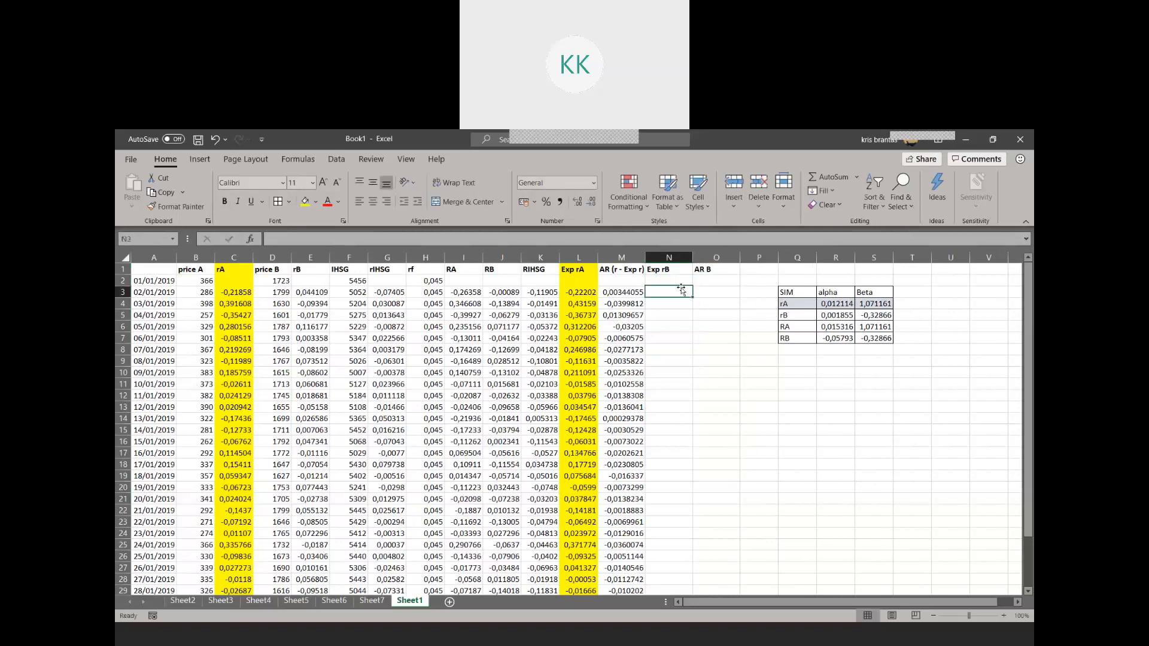
{"action": "type", "text": "="}
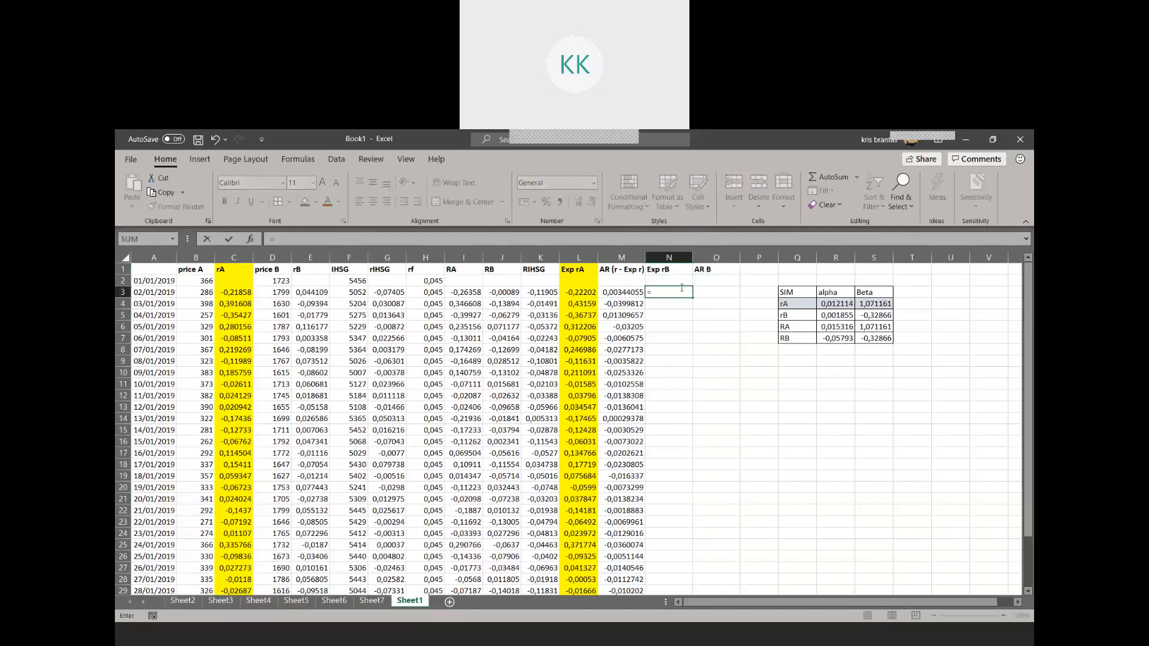
{"action": "left_click", "coordinate": [837, 313]}
{"action": "left_click", "coordinate": [273, 238]}
{"action": "type", "text": "$R5"}
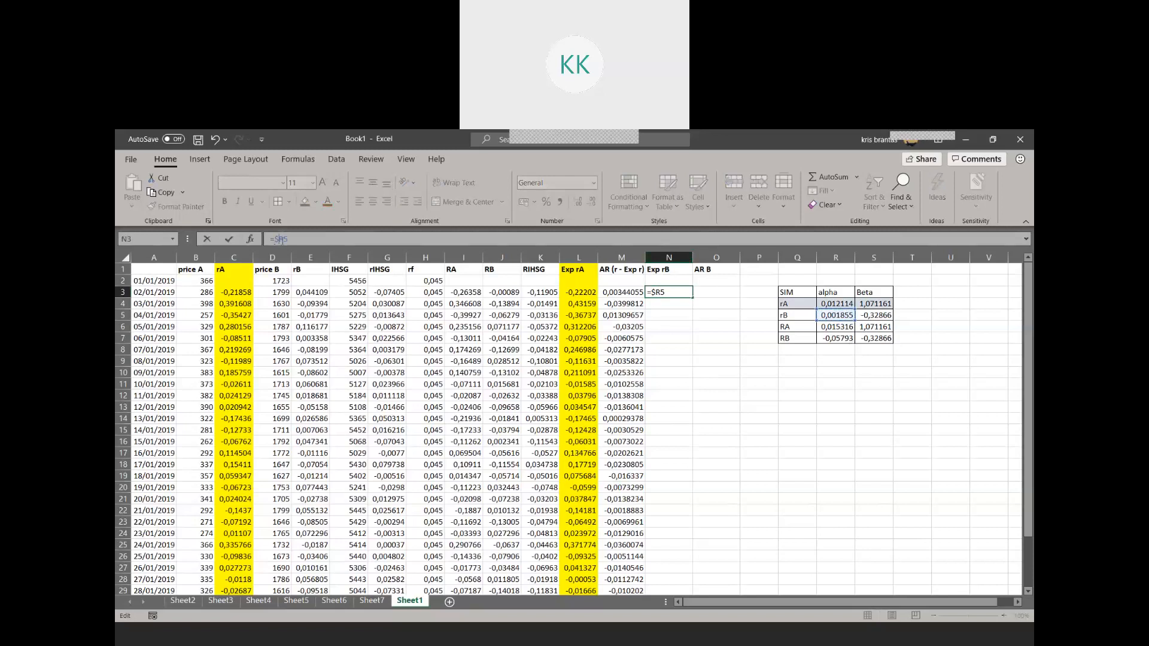
{"action": "left_click", "coordinate": [284, 239]}
{"action": "type", "text": "$5+("}
{"action": "left_click", "coordinate": [873, 315]}
{"action": "type", "text": "$S$5"}
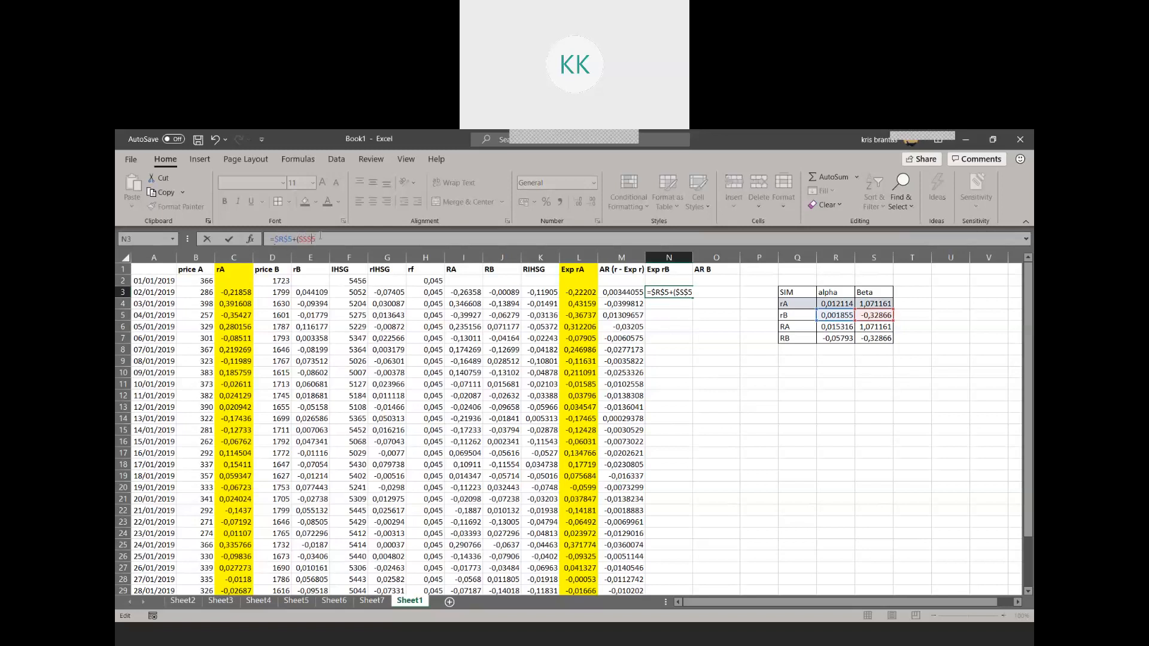
{"action": "type", "text": "*"}
{"action": "type", "text": "*"}
{"action": "left_click", "coordinate": [394, 293]}
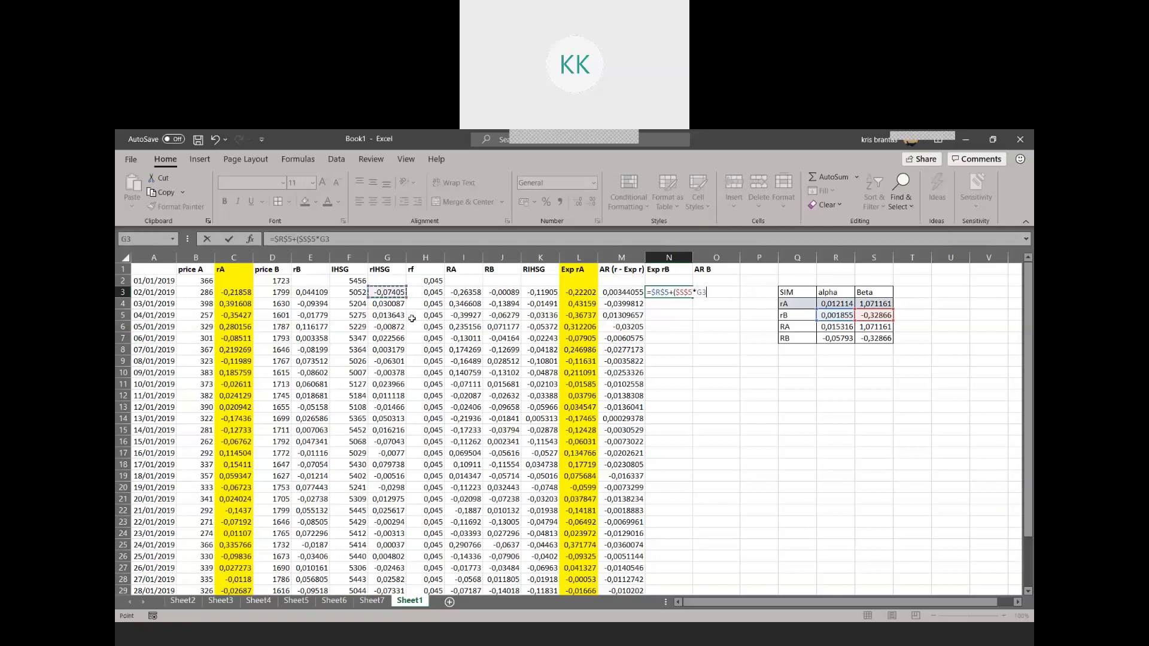
{"action": "key", "text": "Return"}
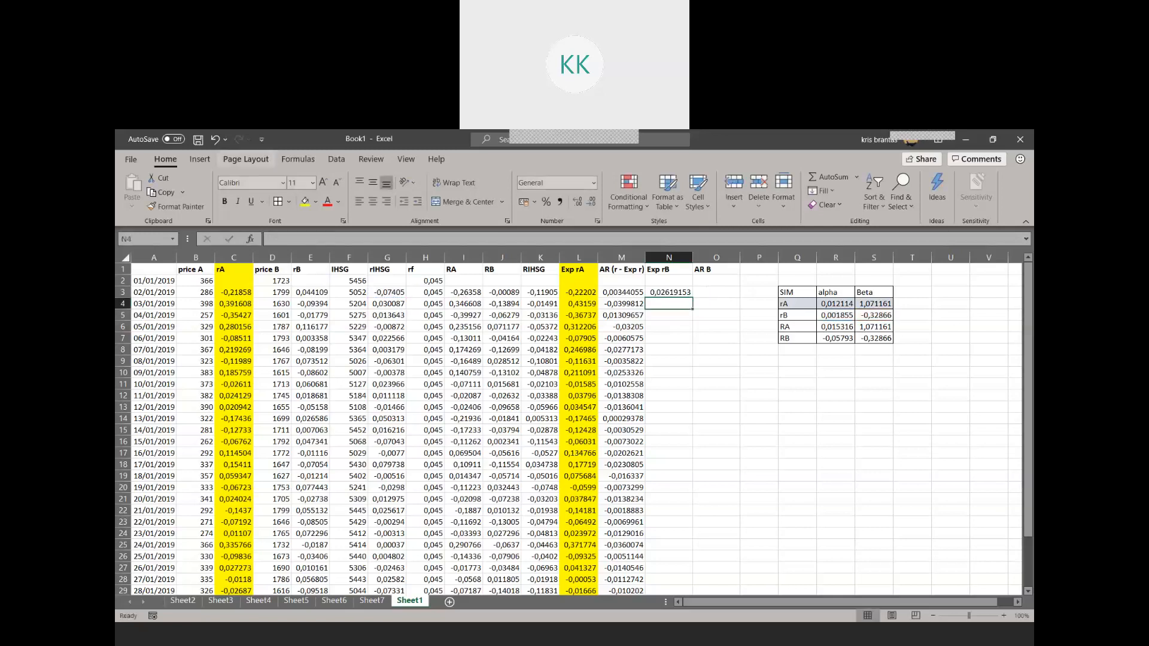
Correct the Exp rA formula in L3 to =$R$4+($S$4*G3) and copy it down to L31
{"action": "left_click", "coordinate": [625, 293]}
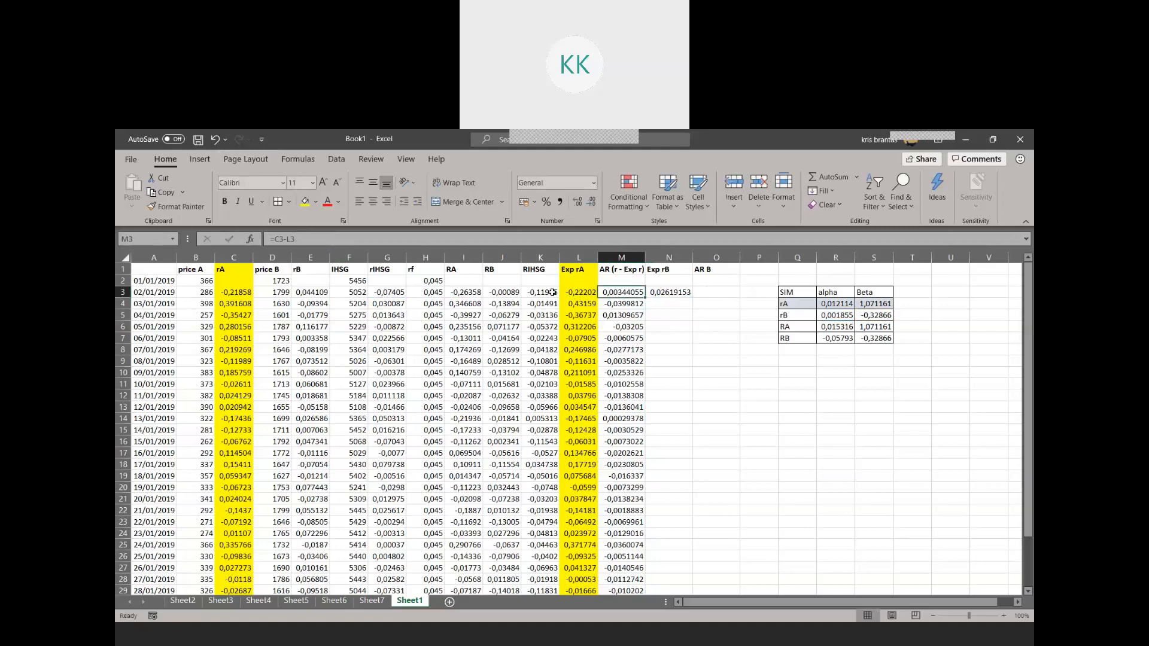
{"action": "left_click", "coordinate": [571, 294]}
{"action": "left_click", "coordinate": [327, 239]}
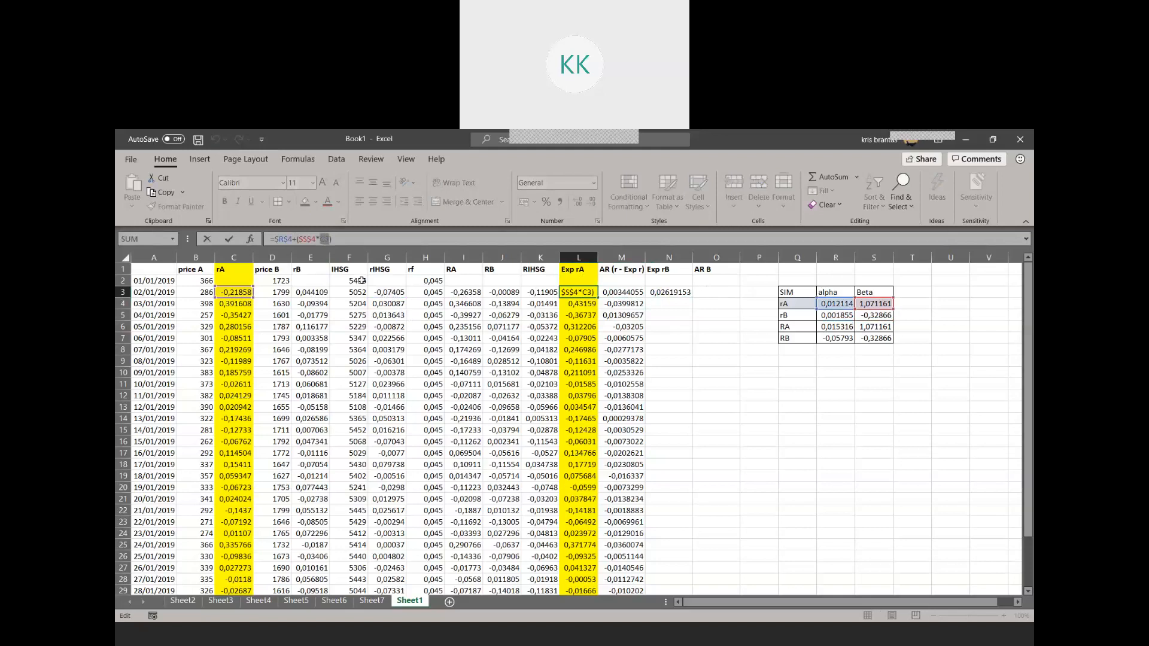
{"action": "left_click", "coordinate": [391, 292]}
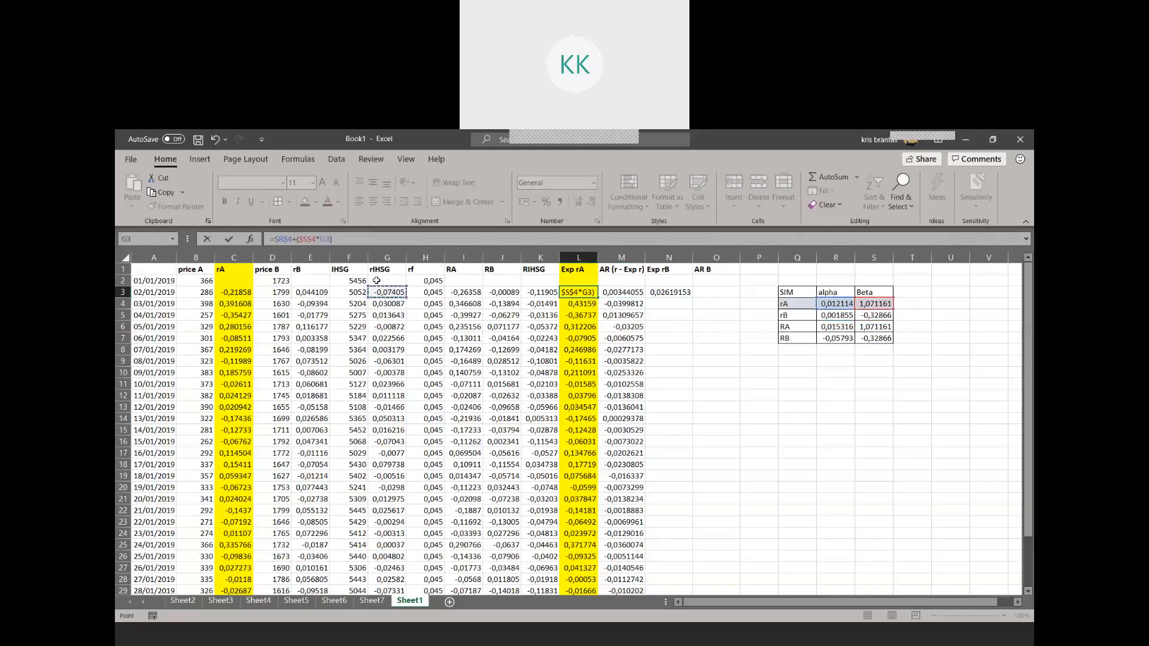
{"action": "key", "text": "Return"}
{"action": "left_click", "coordinate": [589, 293]}
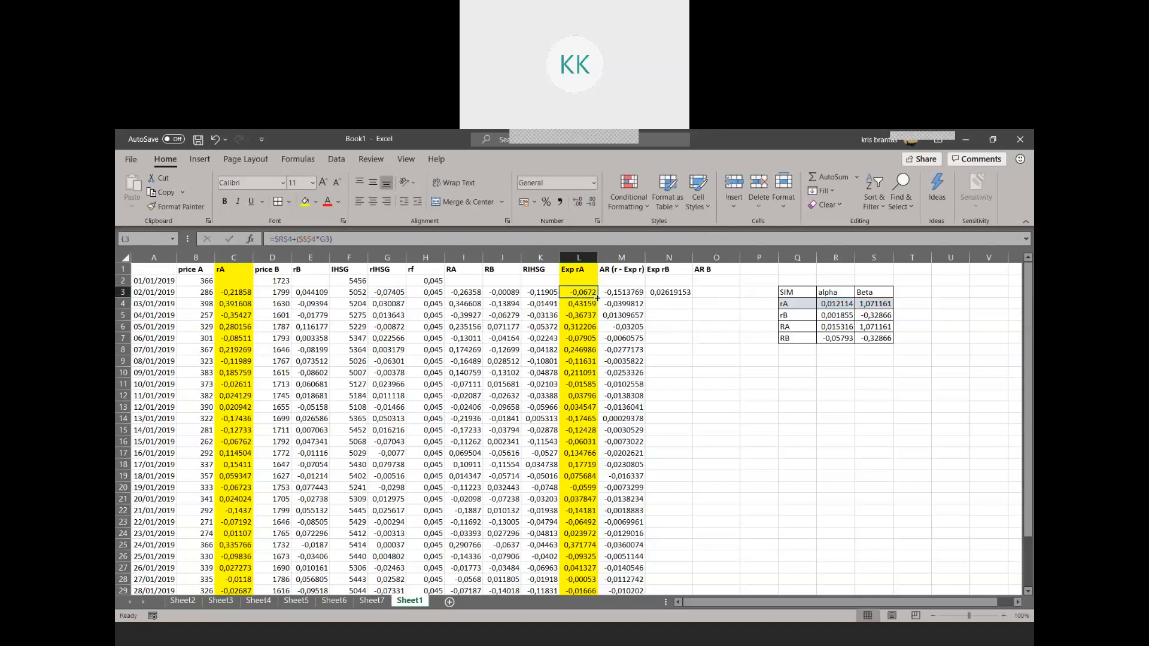
{"action": "left_click_drag", "start_coordinate": [596, 298], "coordinate": [587, 577]}
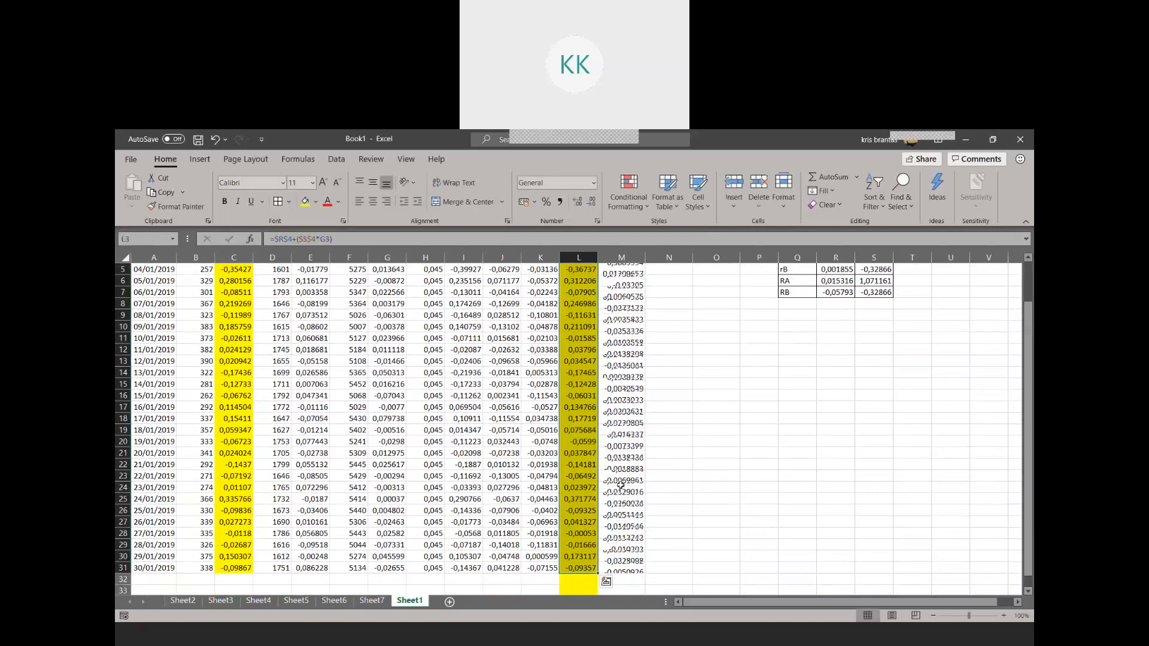
{"action": "scroll", "coordinate": [677, 392], "scroll_direction": "up", "scroll_amount": 2}
Copy the Exp rB formula from N3 down to N31 and check the rA coefficients and the formulas in M3 and N3
{"action": "left_click", "coordinate": [682, 293]}
{"action": "left_click_drag", "start_coordinate": [692, 298], "coordinate": [674, 554]}
{"action": "scroll", "coordinate": [674, 419], "scroll_direction": "up", "scroll_amount": 2}
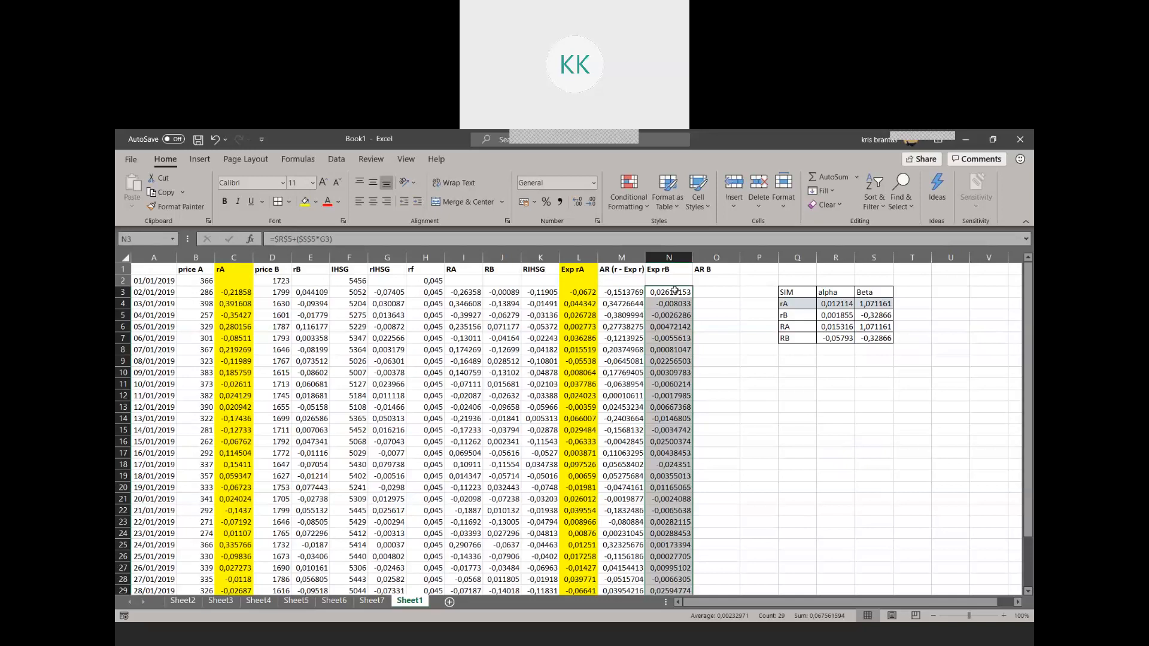
{"action": "left_click_drag", "start_coordinate": [836, 303], "coordinate": [879, 305]}
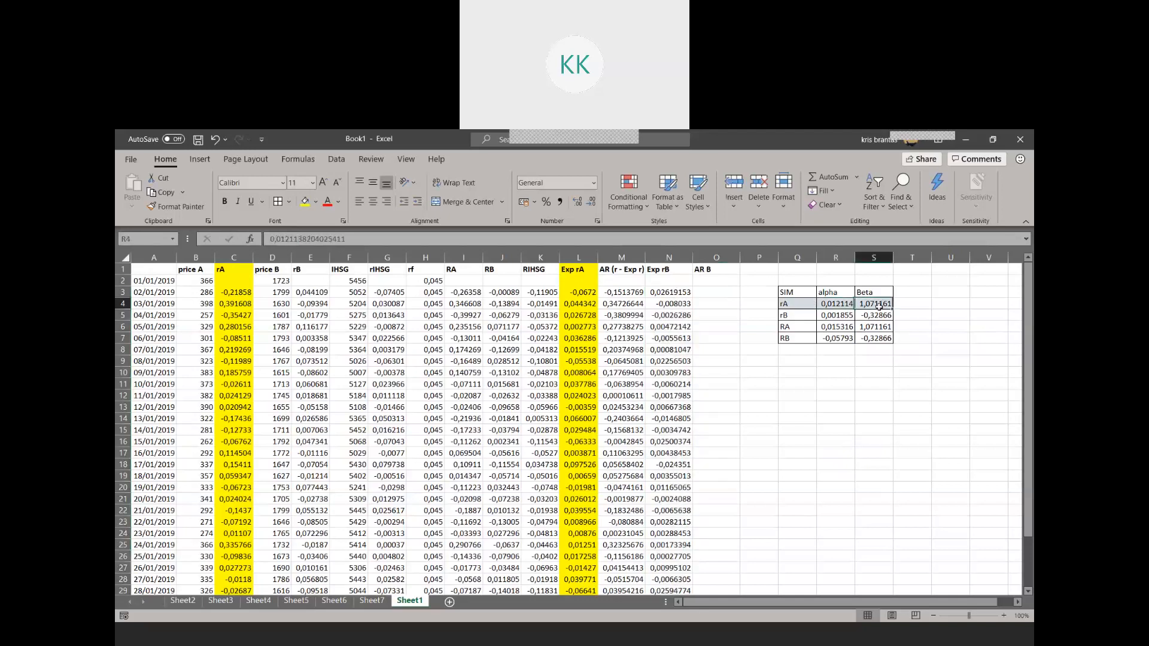
{"action": "left_click", "coordinate": [926, 303]}
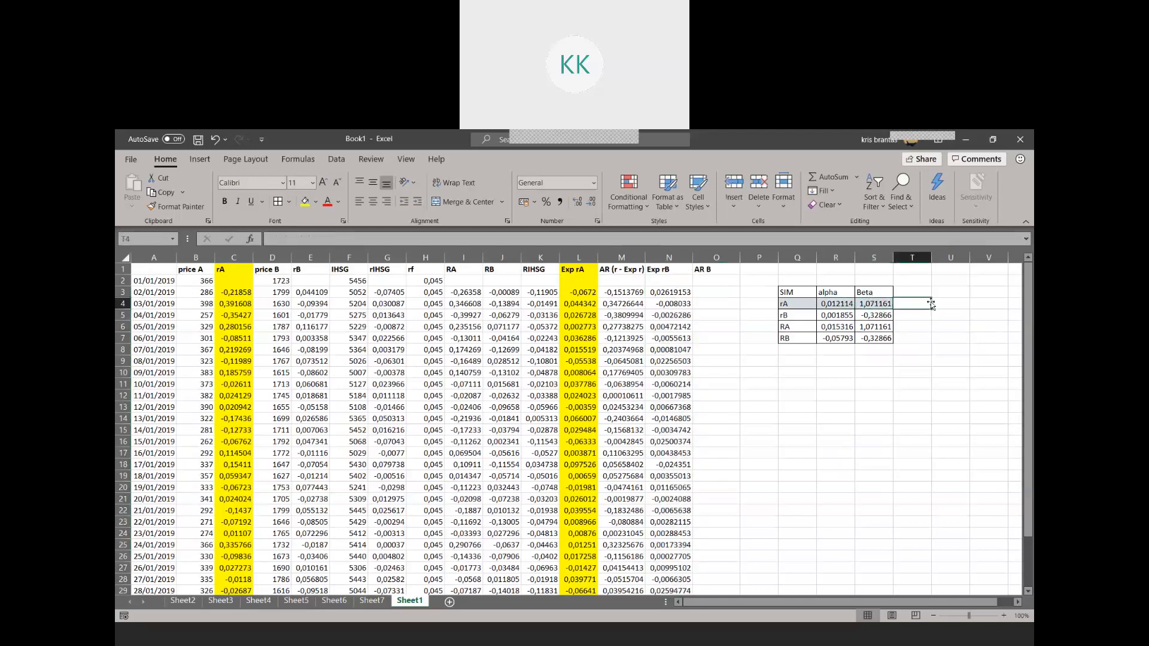
{"action": "left_click", "coordinate": [610, 291]}
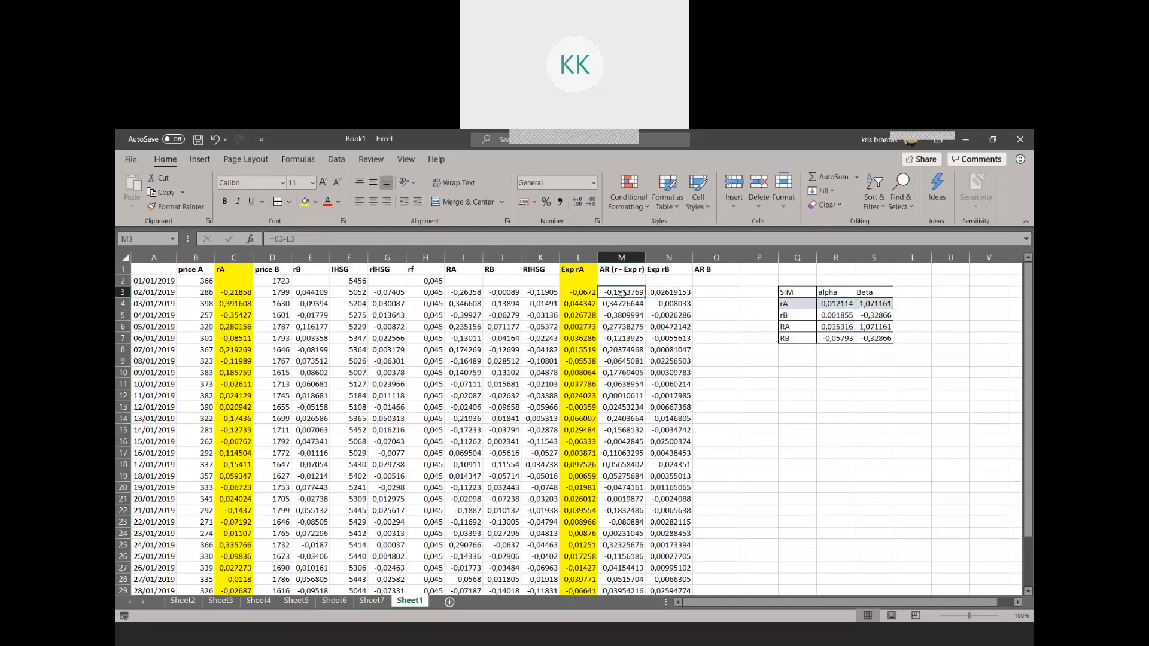
{"action": "key", "text": "Right"}
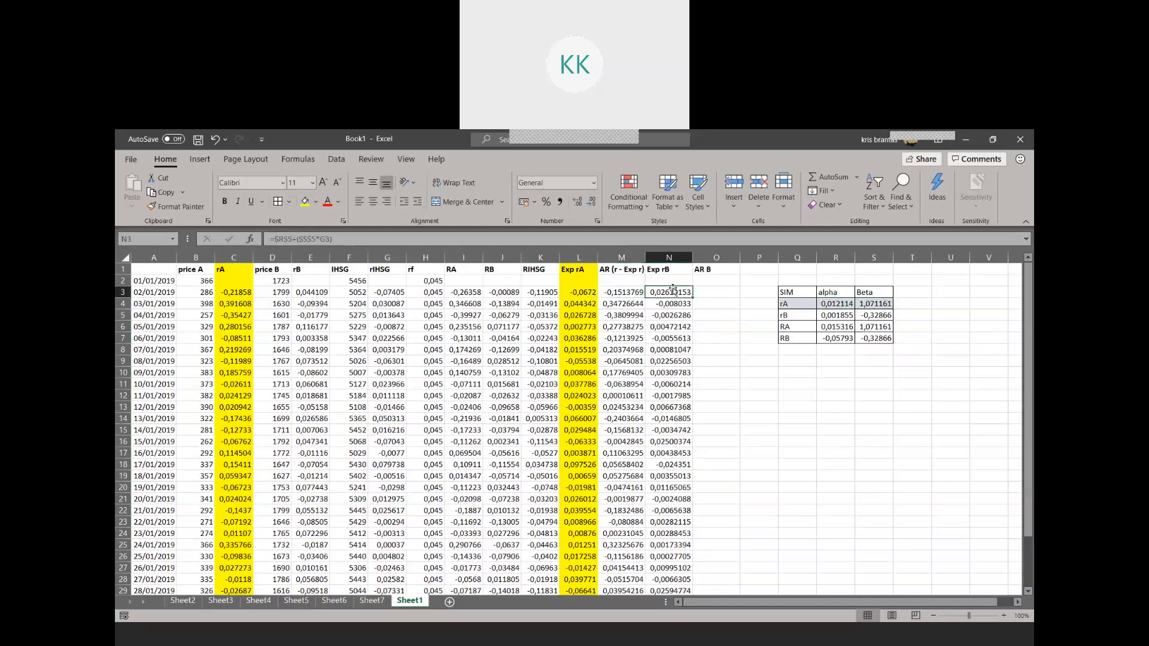
Calculate the abnormal return of stock B in O3 as =E3-N3 and copy the formula down to O31
{"action": "left_click", "coordinate": [732, 291]}
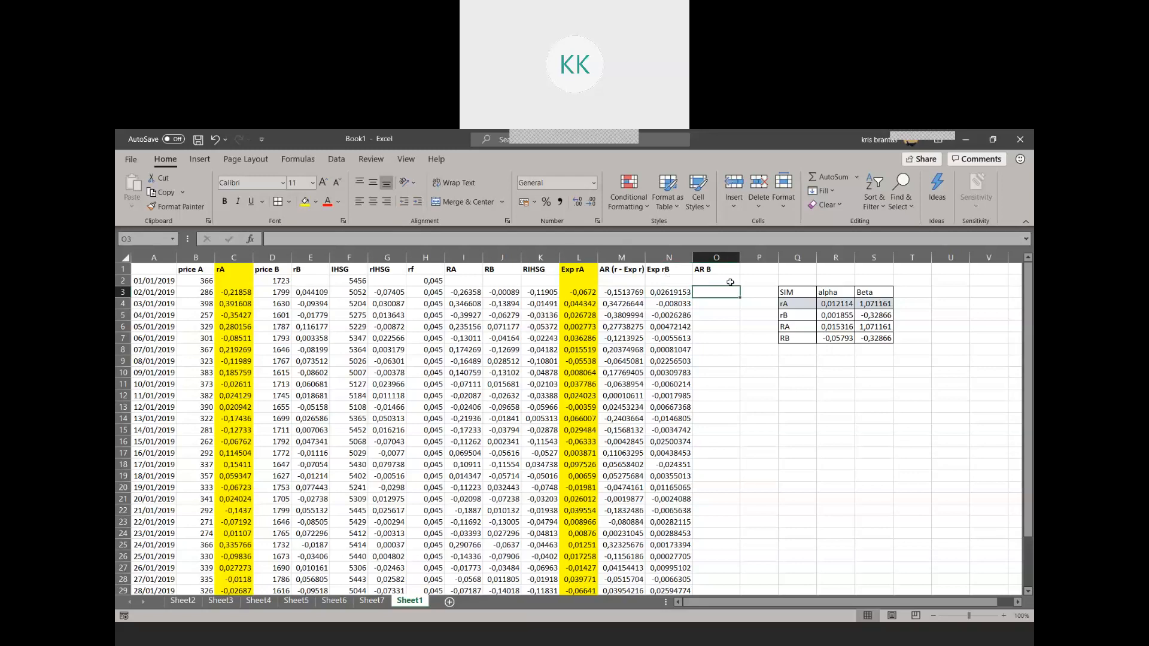
{"action": "type", "text": "="}
{"action": "left_click", "coordinate": [320, 290]}
{"action": "type", "text": "-"}
{"action": "left_click", "coordinate": [656, 291]}
{"action": "key", "text": "Return"}
{"action": "left_click", "coordinate": [736, 294]}
{"action": "left_click_drag", "start_coordinate": [740, 297], "coordinate": [741, 568]}
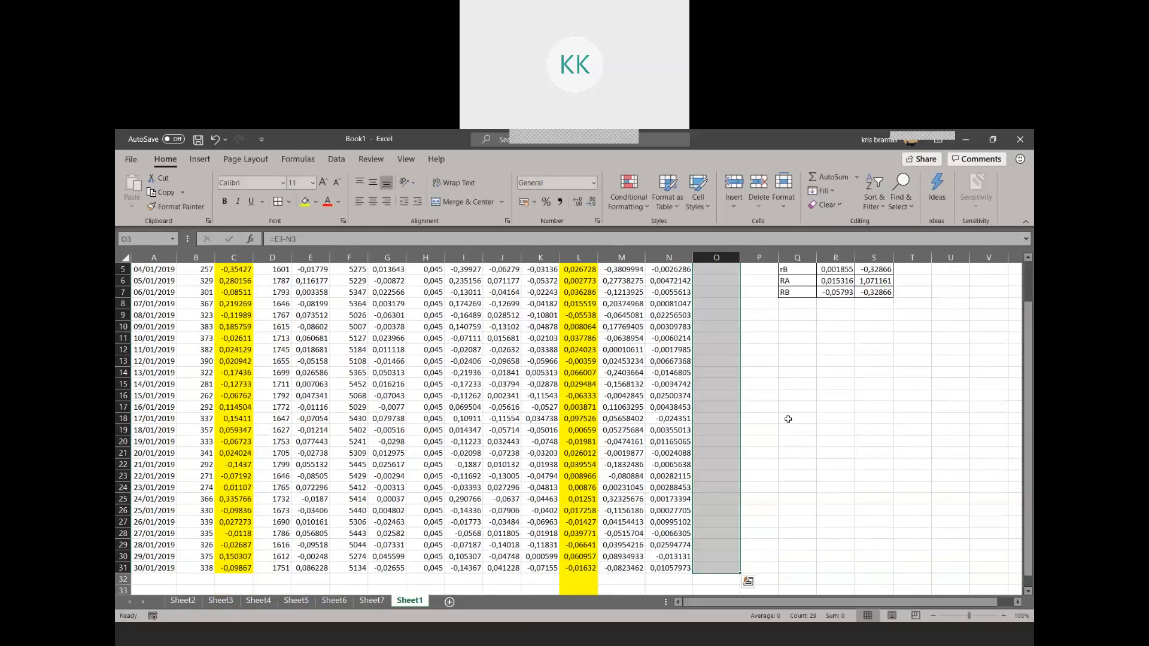
{"action": "scroll", "coordinate": [788, 392], "scroll_direction": "up", "scroll_amount": 2}
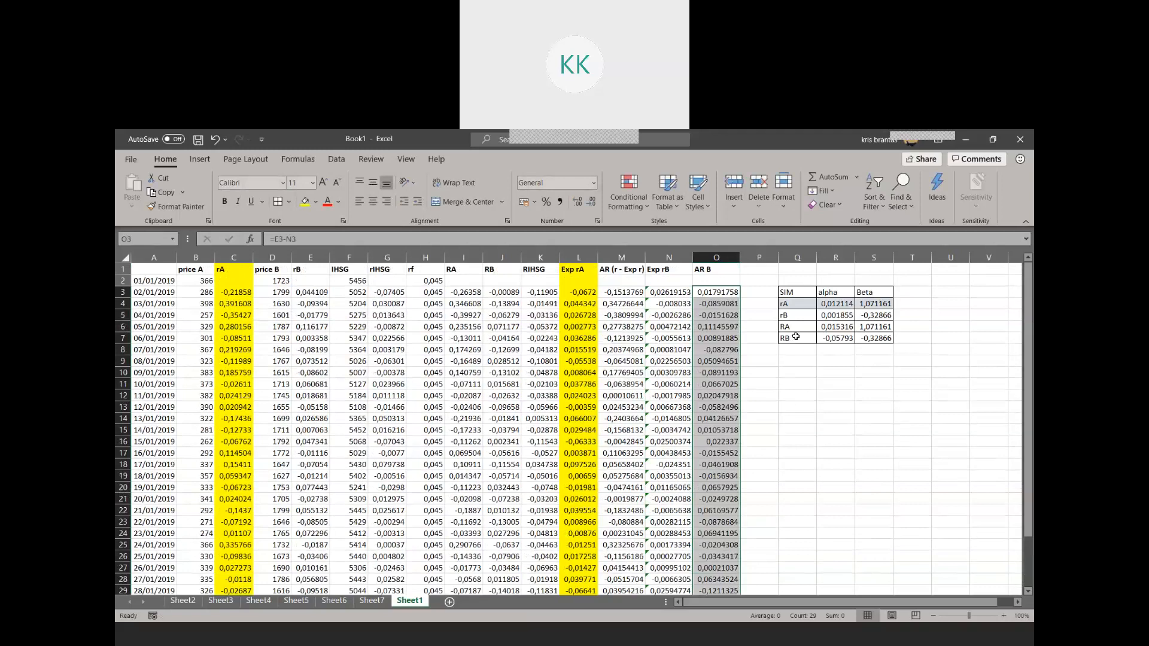
Zoom the worksheet out to 85% to review the whole table and select the empty cell P1
{"action": "scroll", "coordinate": [776, 382], "scroll_direction": "down", "scroll_amount": 1}
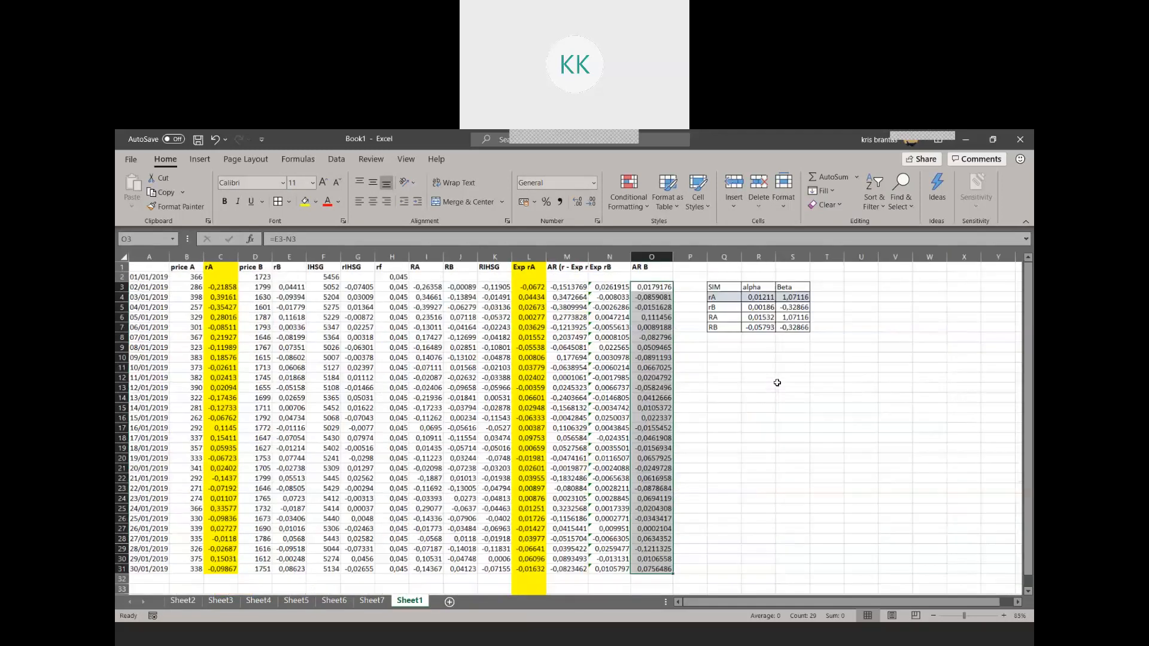
{"action": "scroll", "coordinate": [776, 382], "scroll_direction": "down", "scroll_amount": 1}
{"action": "left_click", "coordinate": [699, 600]}
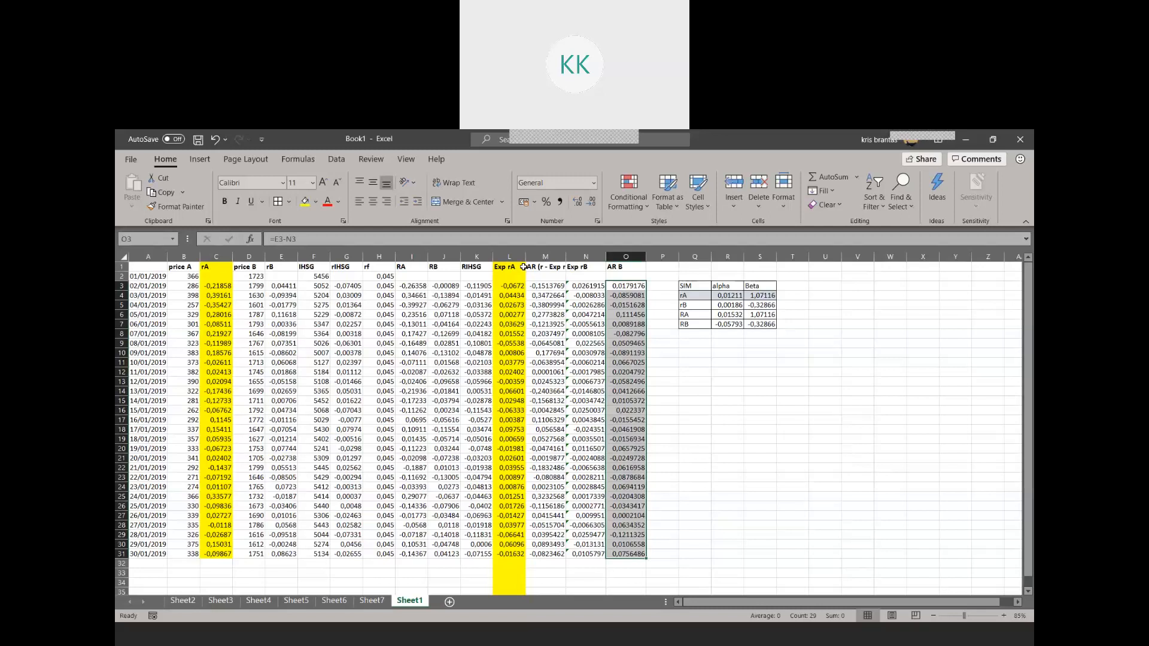
{"action": "left_click", "coordinate": [657, 268]}
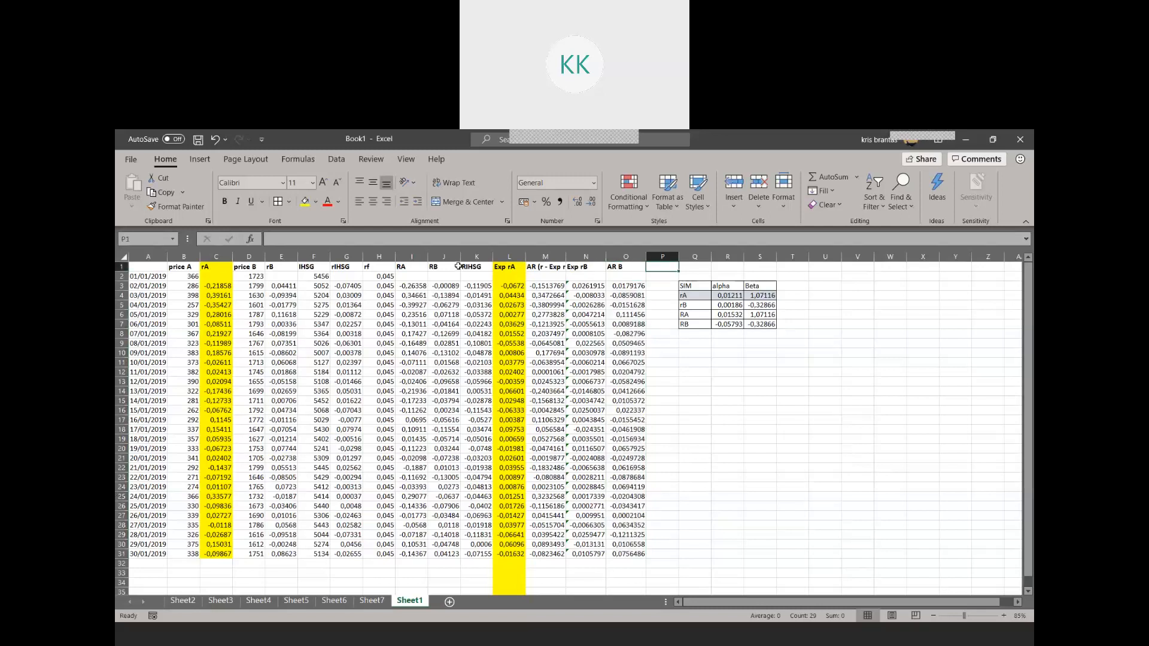